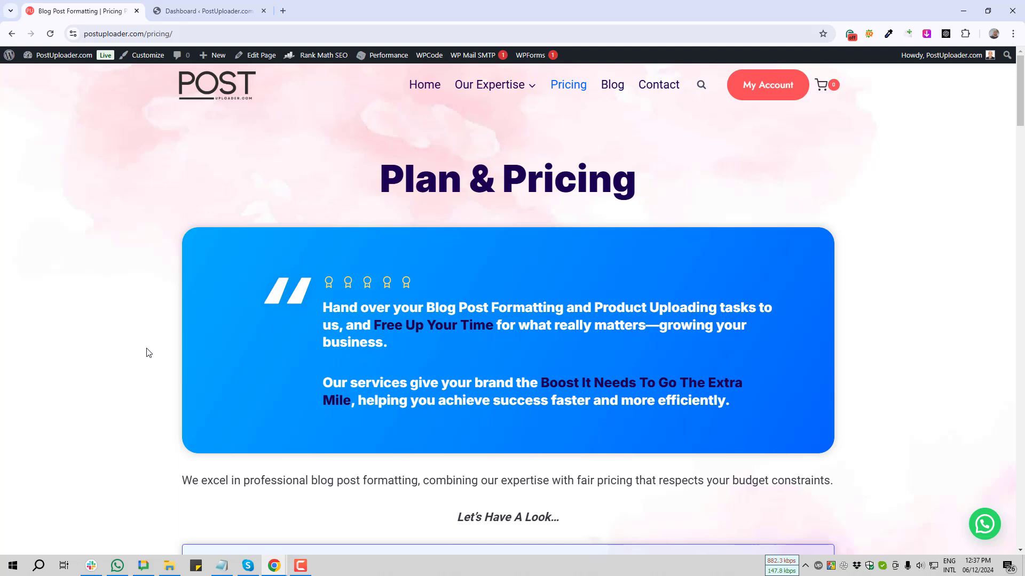
scroll(148, 353, "down", 3)
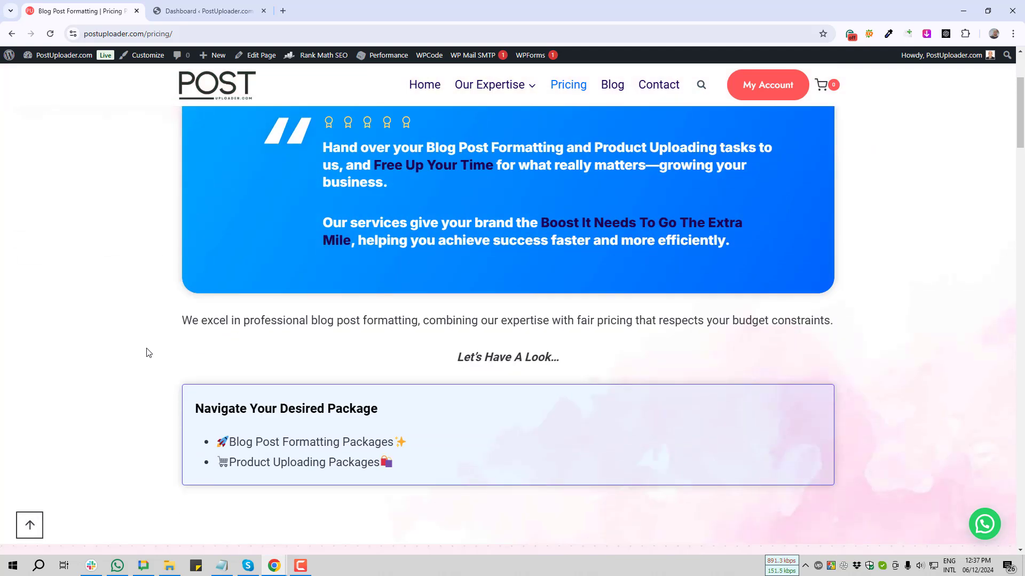
scroll(148, 353, "down", 12)
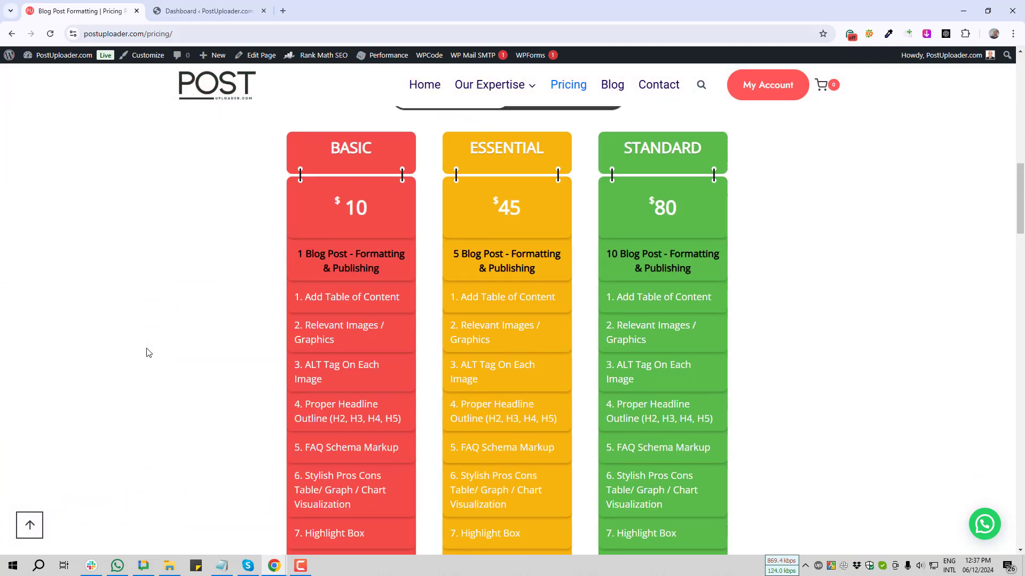
scroll(149, 352, "down", 10)
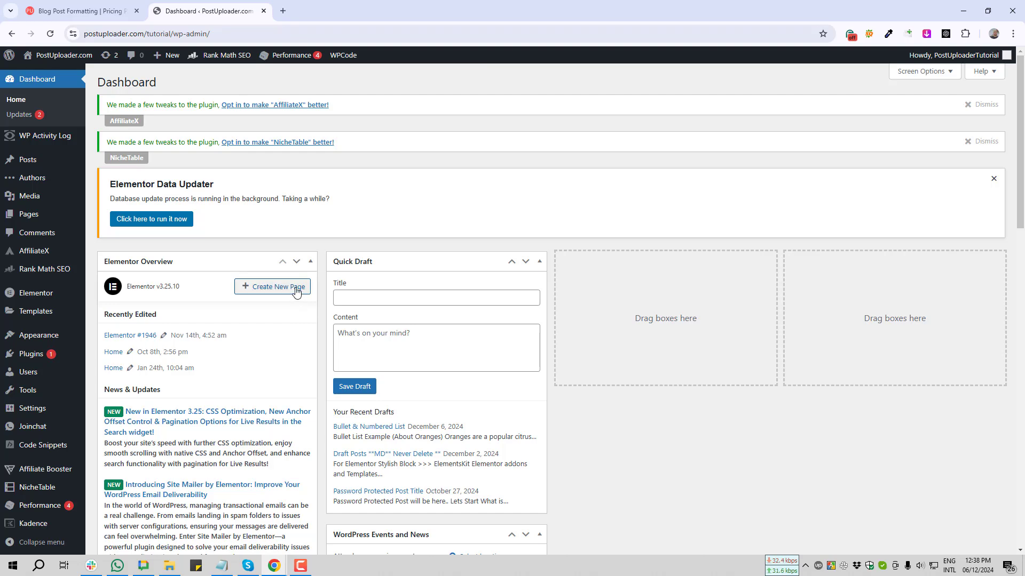
scroll(297, 304, "down", 3)
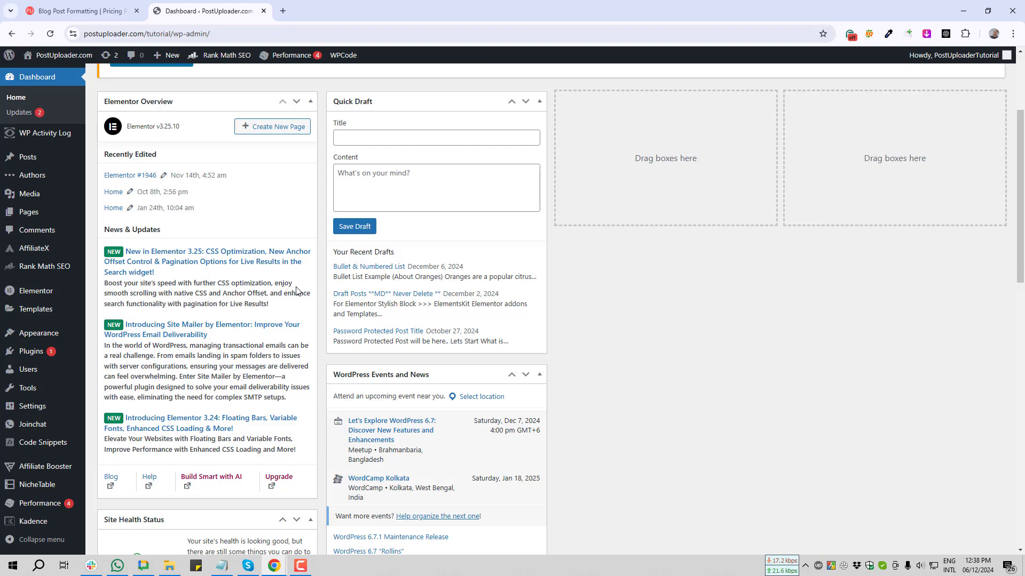
scroll(444, 191, "up", 3)
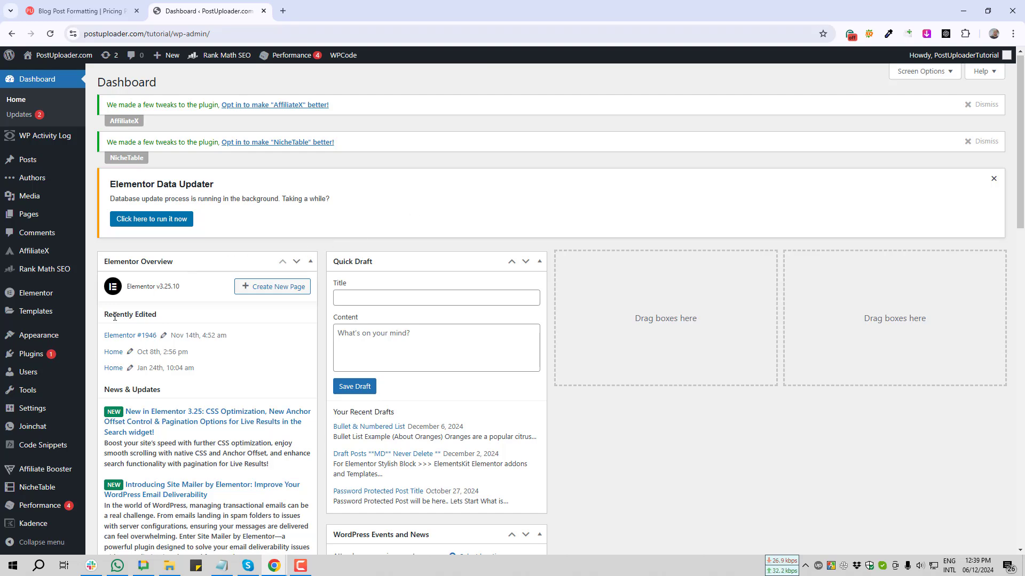
Step: Mark the dashboard's Media entry with a red arrow on a screen capture and discard the capture
key("Print")
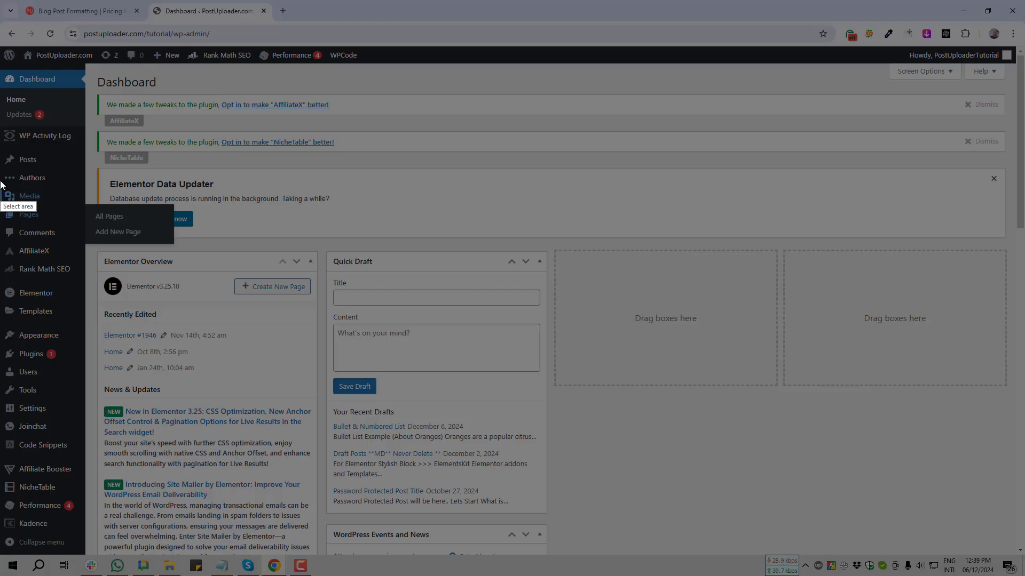
left_click_drag(0, 168, 263, 316)
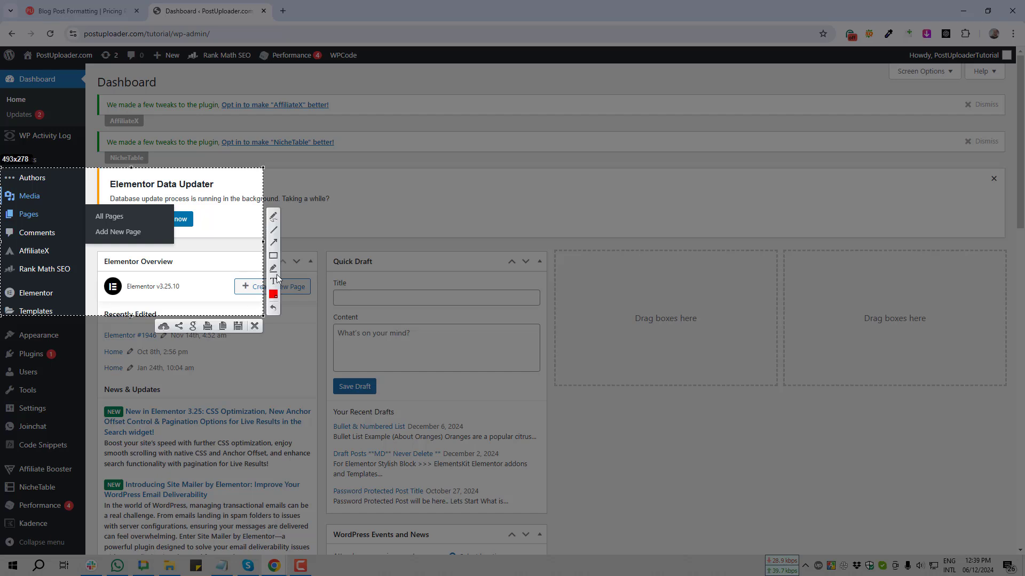
left_click(274, 242)
mouse_move(204, 113)
left_mouse_down()
mouse_move(30, 197)
mouse_move(39, 197)
left_mouse_up()
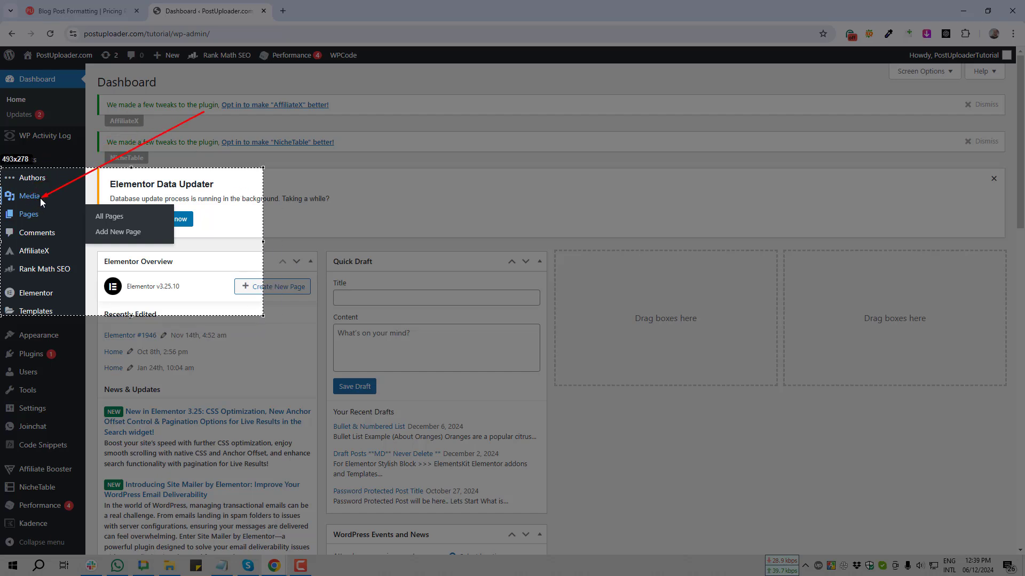
left_click(254, 326)
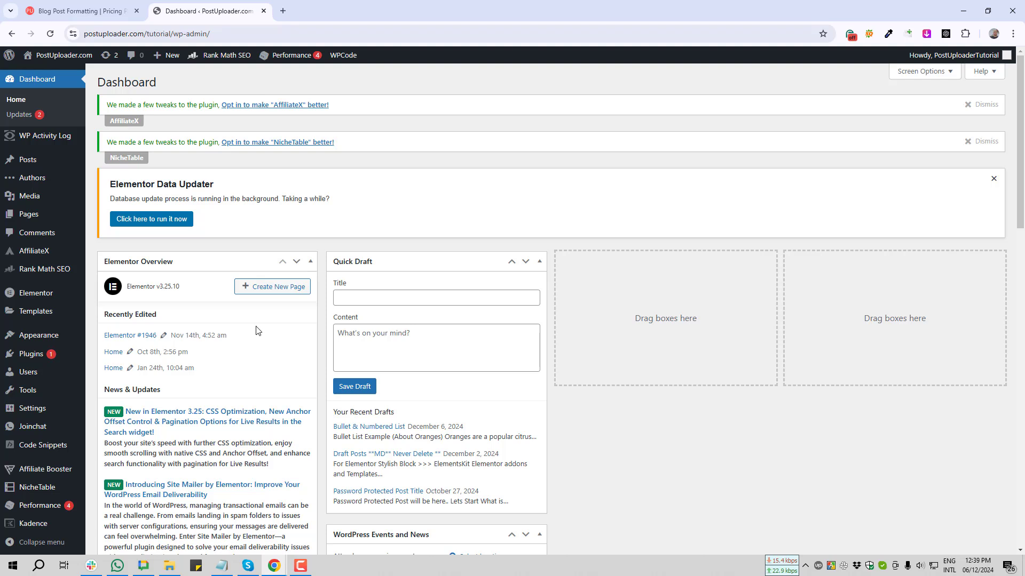
Step: Open the post "7 Incredible Health Benefits of Orange and How to Incorporate It into Your Diet" in the block editor
mouse_move(32, 164)
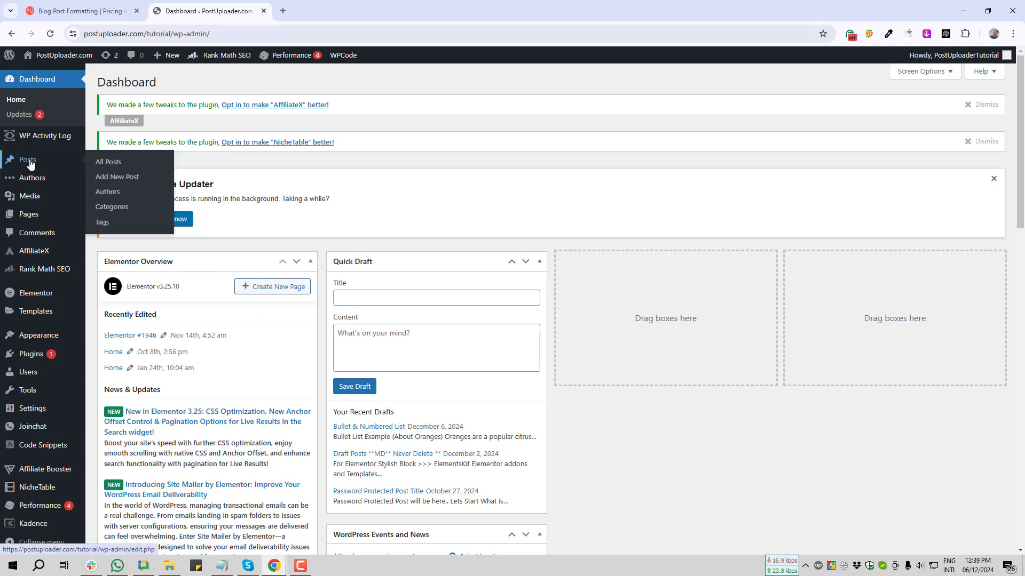
left_click(30, 165)
scroll(311, 382, "down", 3)
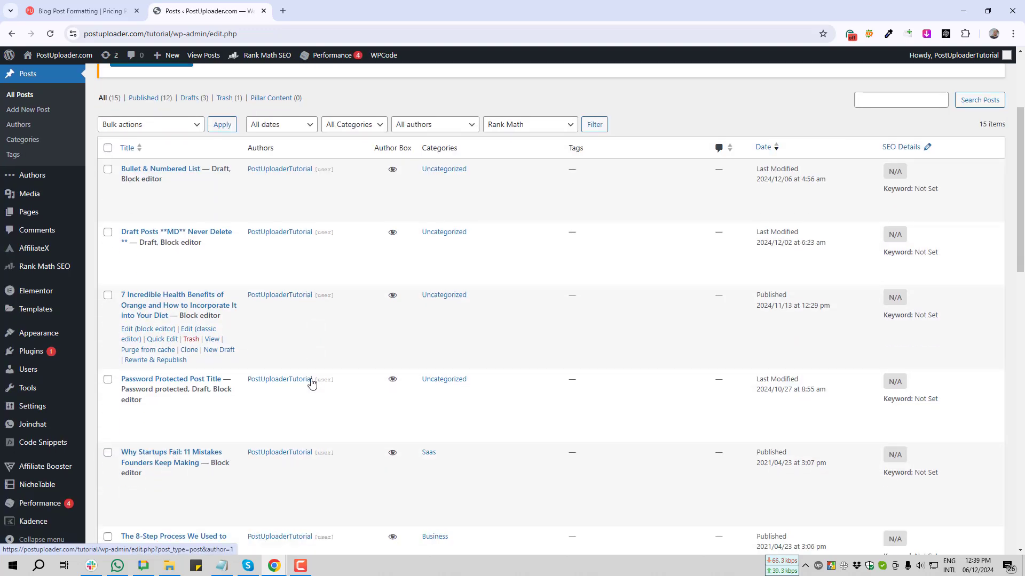
left_click(140, 330)
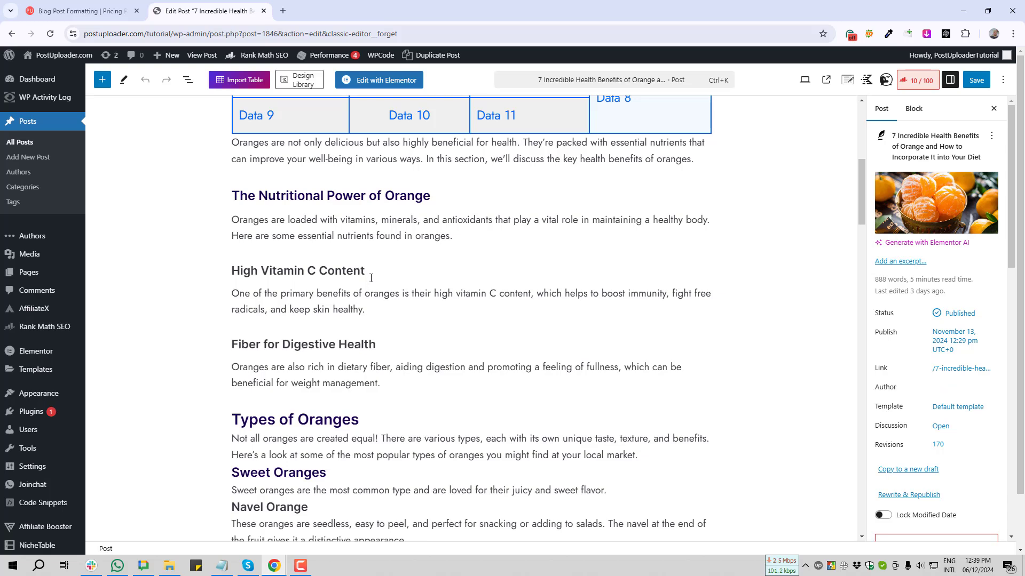
Step: Add an empty paragraph directly below the heading "The Nutritional Power of Orange"
left_click(464, 200)
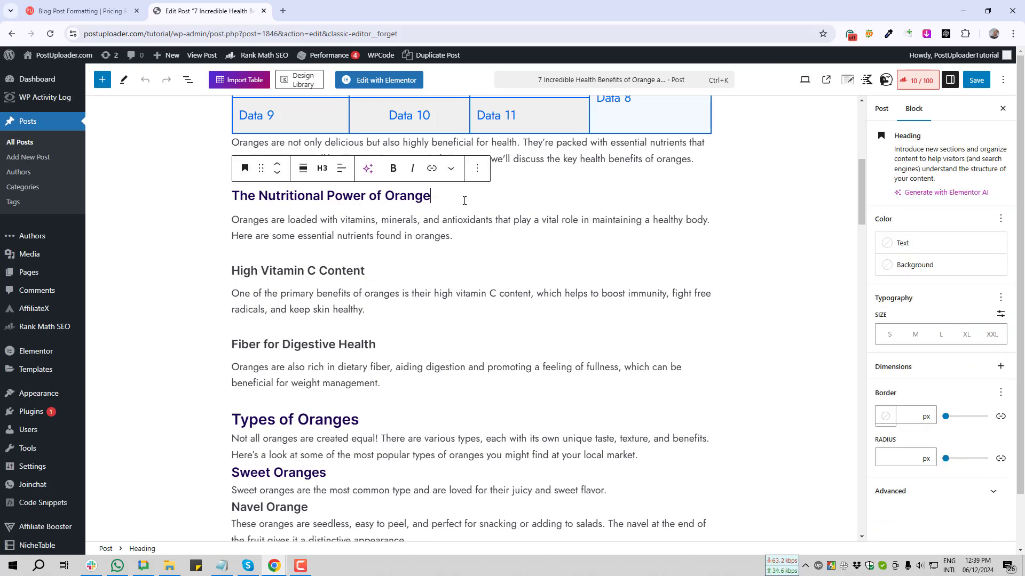
key("Return")
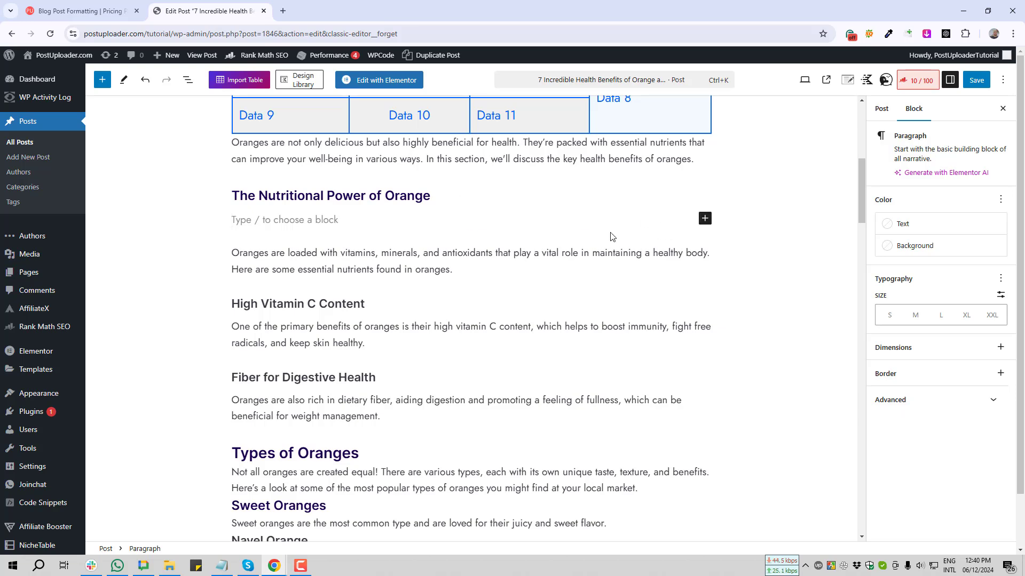
key("Print")
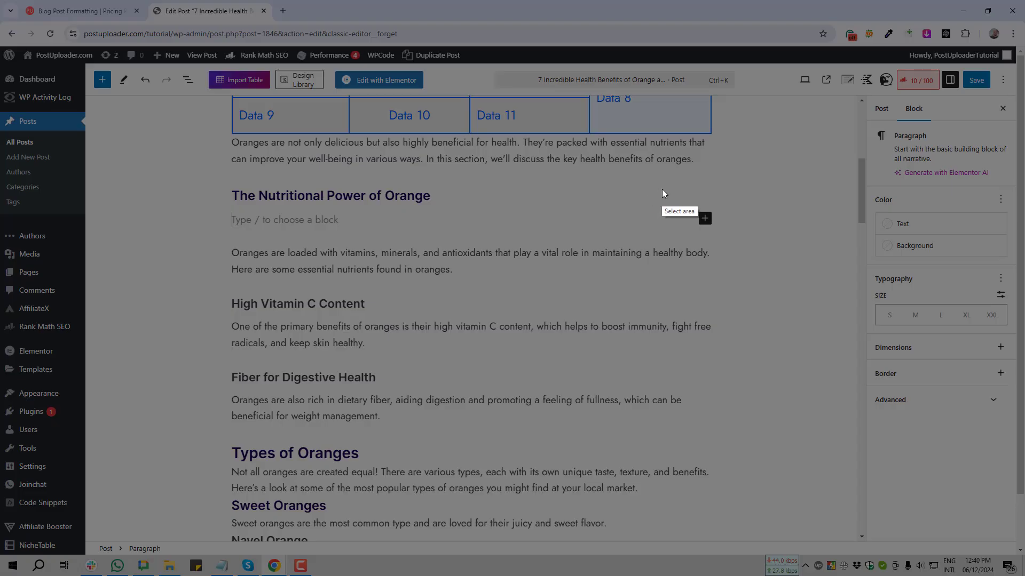
left_click_drag(662, 186, 745, 244)
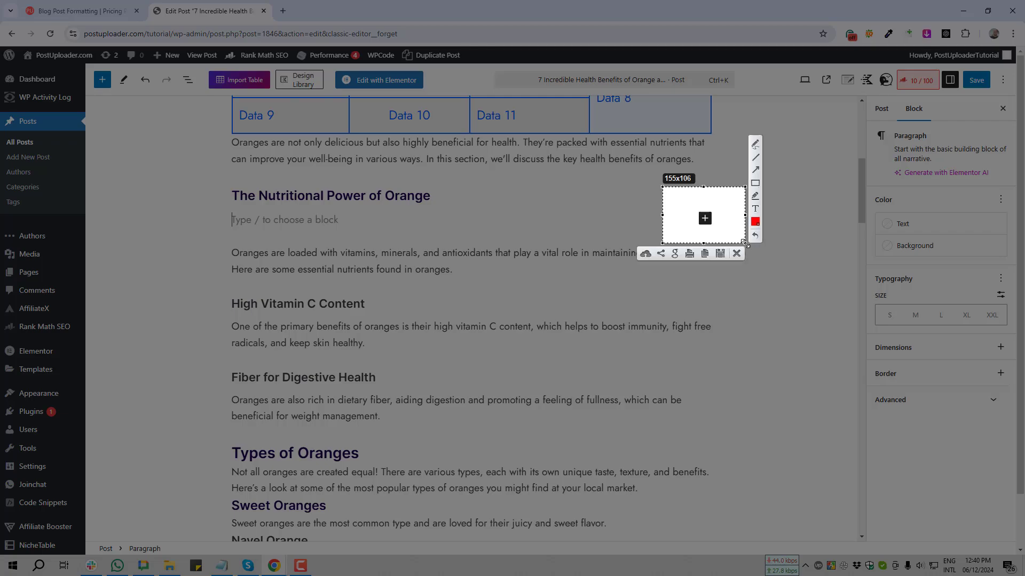
left_click(737, 254)
Step: Search the blocks for "image" and insert an Image block in the empty paragraph below the heading
left_click(705, 218)
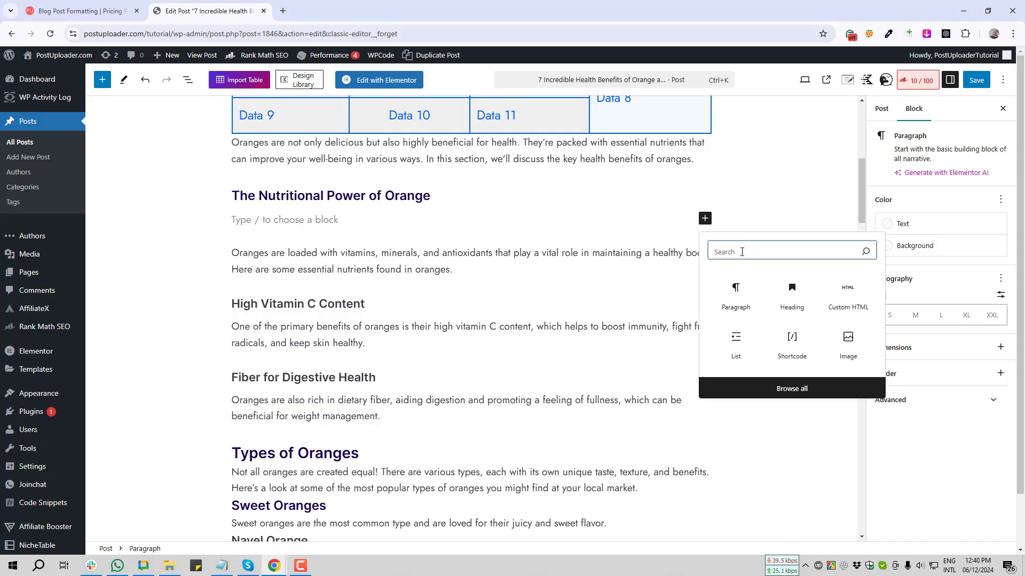
type("image")
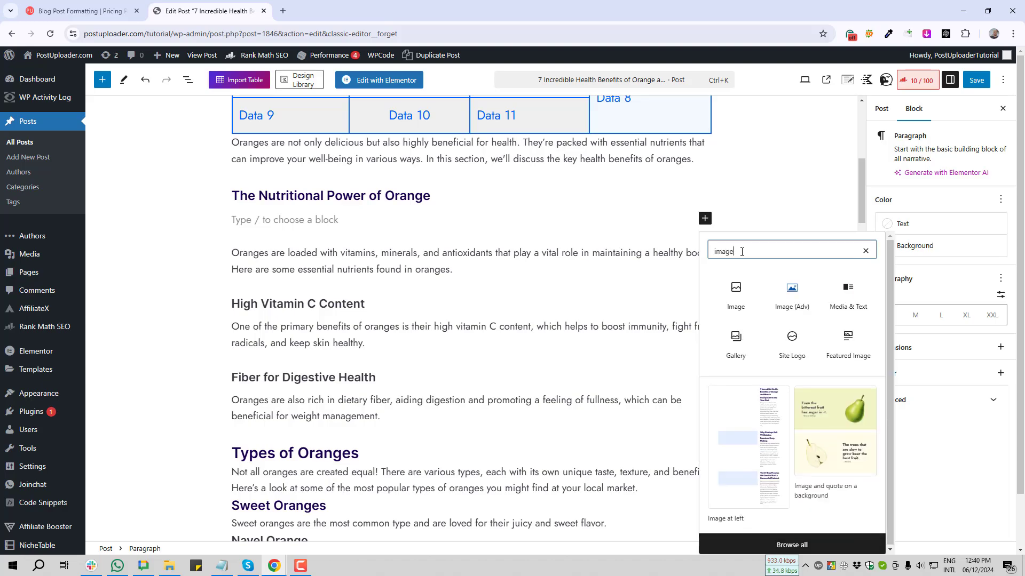
key("Print")
mouse_move(717, 266)
left_mouse_down()
mouse_move(754, 332)
mouse_move(765, 323)
left_mouse_up()
key("ctrl+c")
left_click(736, 295)
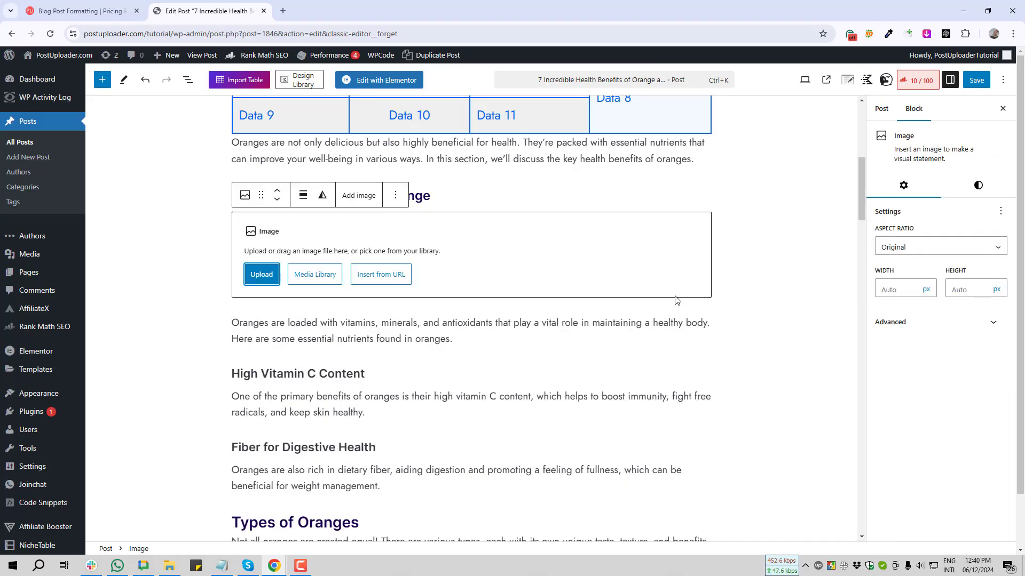
Step: Mark the Image block's source options with a red arrow on a screen capture and discard the capture
key("Print")
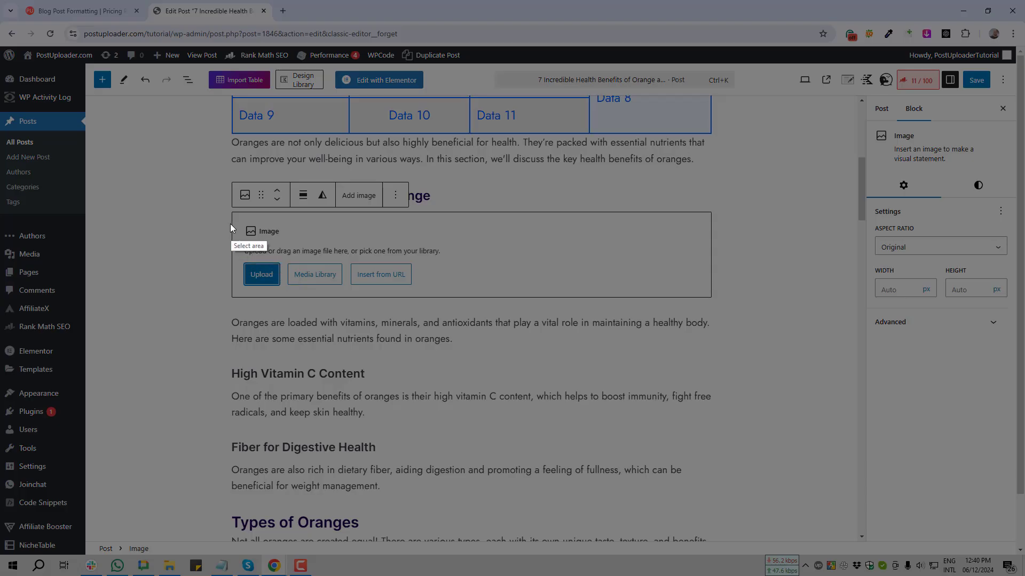
left_click_drag(222, 240, 470, 295)
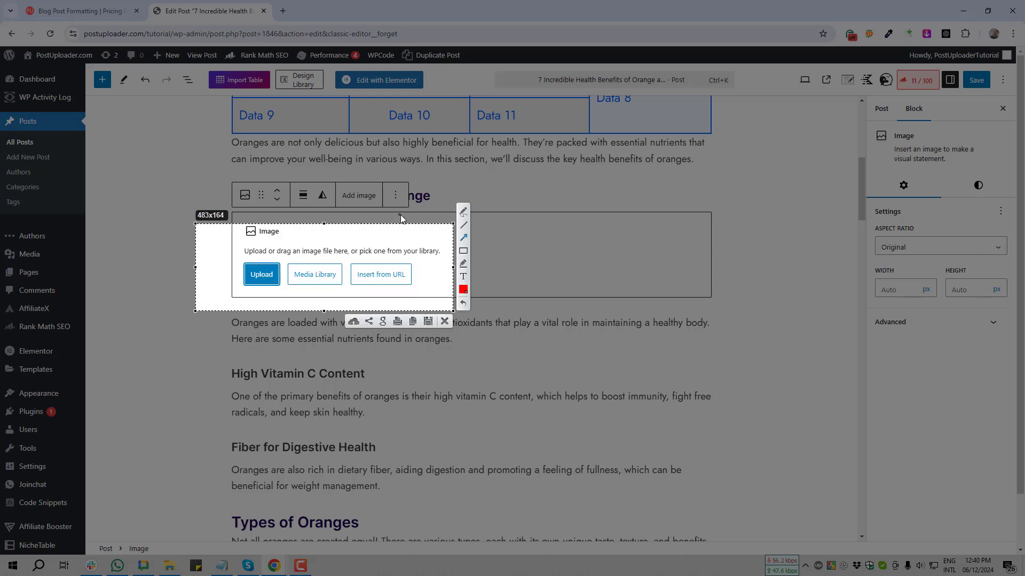
mouse_move(412, 210)
left_mouse_down()
mouse_move(262, 272)
mouse_move(374, 234)
mouse_move(316, 275)
mouse_move(394, 277)
left_mouse_up()
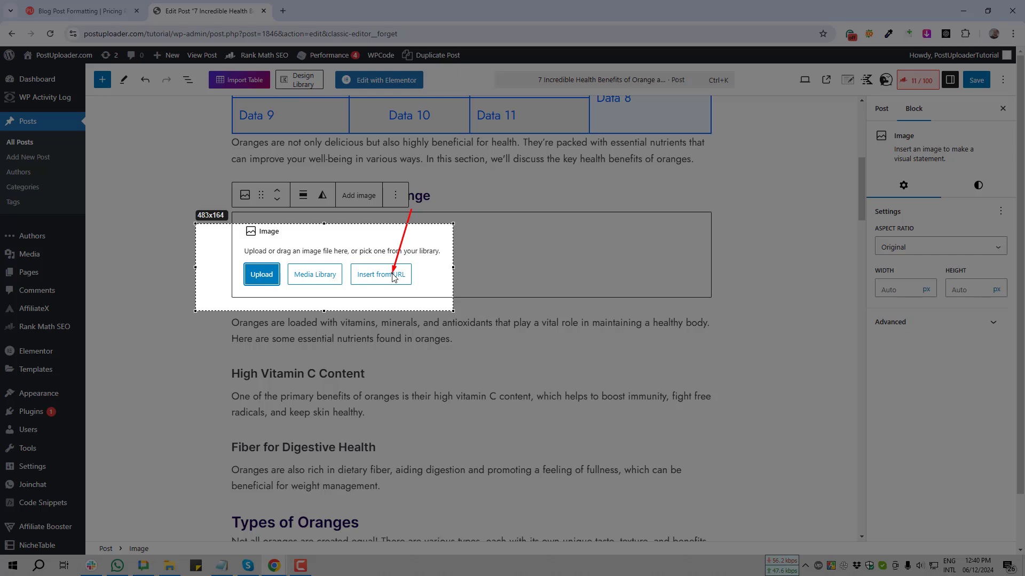
mouse_move(392, 274)
left_mouse_down()
mouse_move(288, 264)
mouse_move(272, 275)
mouse_move(418, 276)
left_mouse_up()
left_click(442, 323)
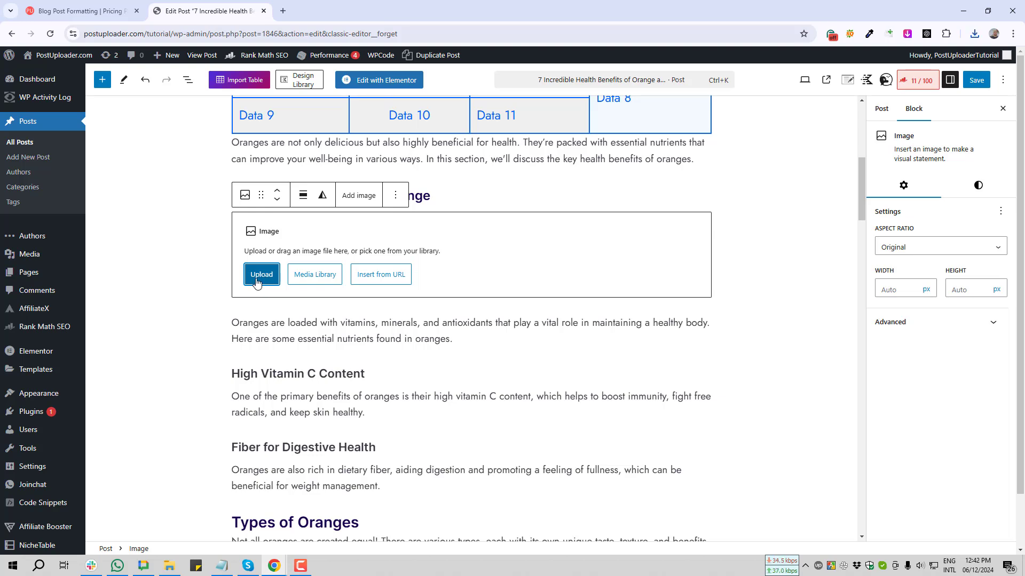
Step: Upload the Orange picture from the Desktop into the Image block
left_click(256, 281)
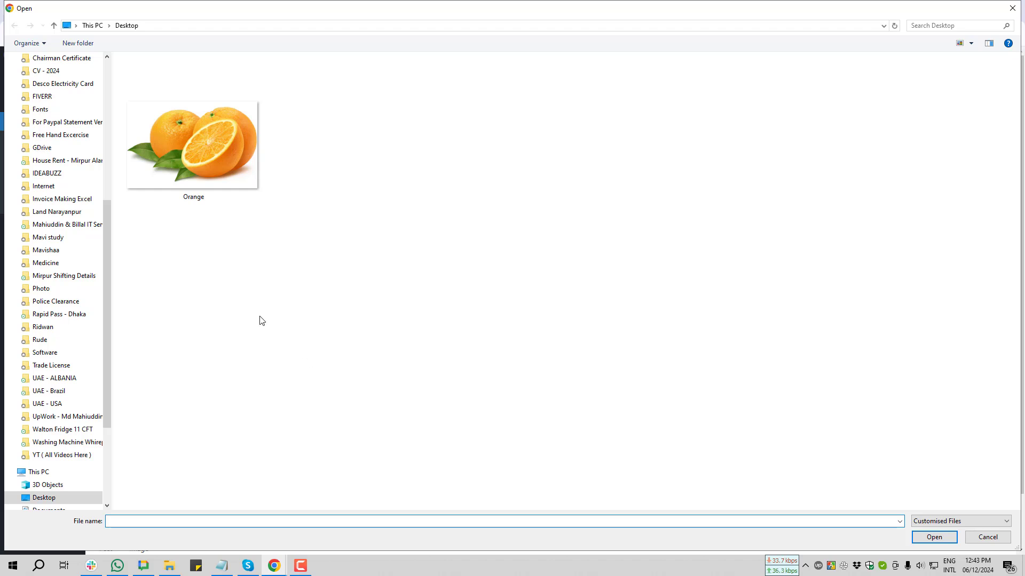
left_click(198, 131)
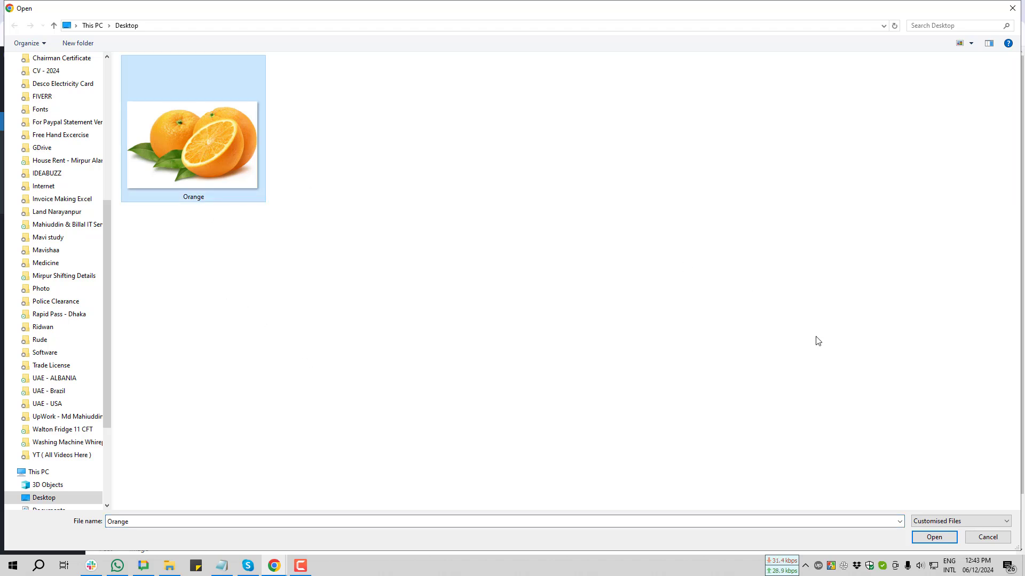
left_click(937, 539)
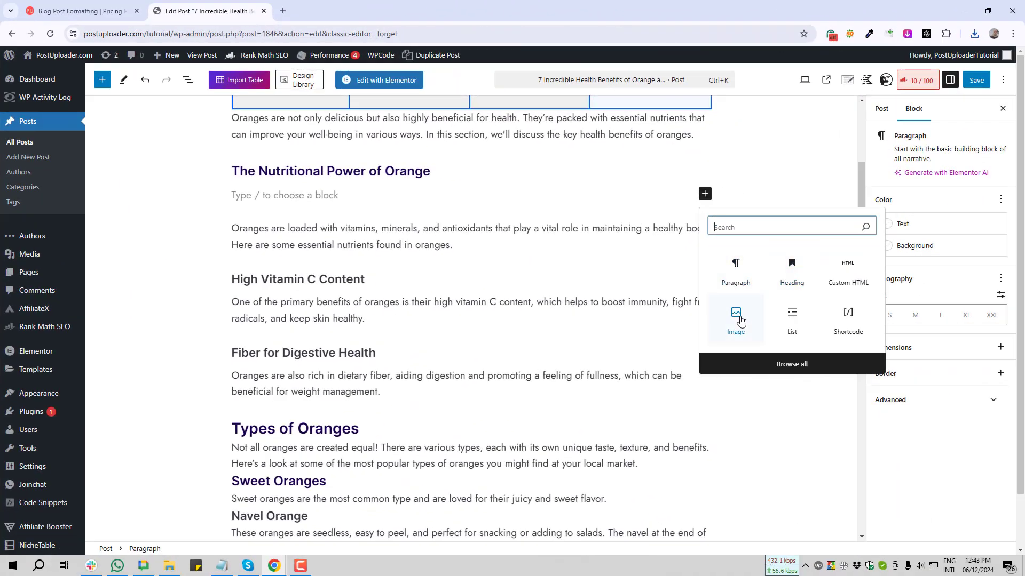
Step: Insert a new Image block below "The Nutritional Power of Orange" and open the media library for it
left_click(736, 319)
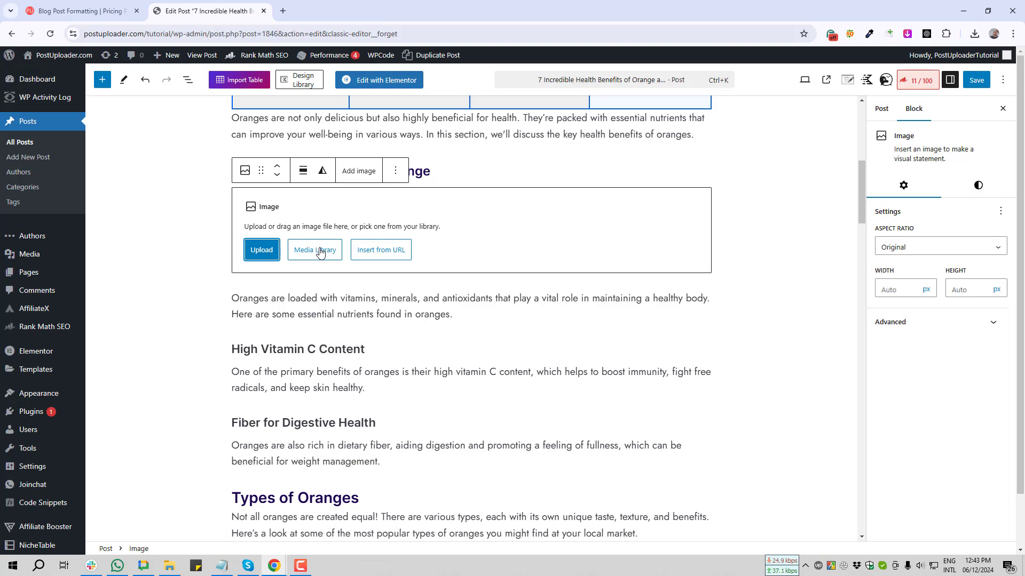
left_click(320, 252)
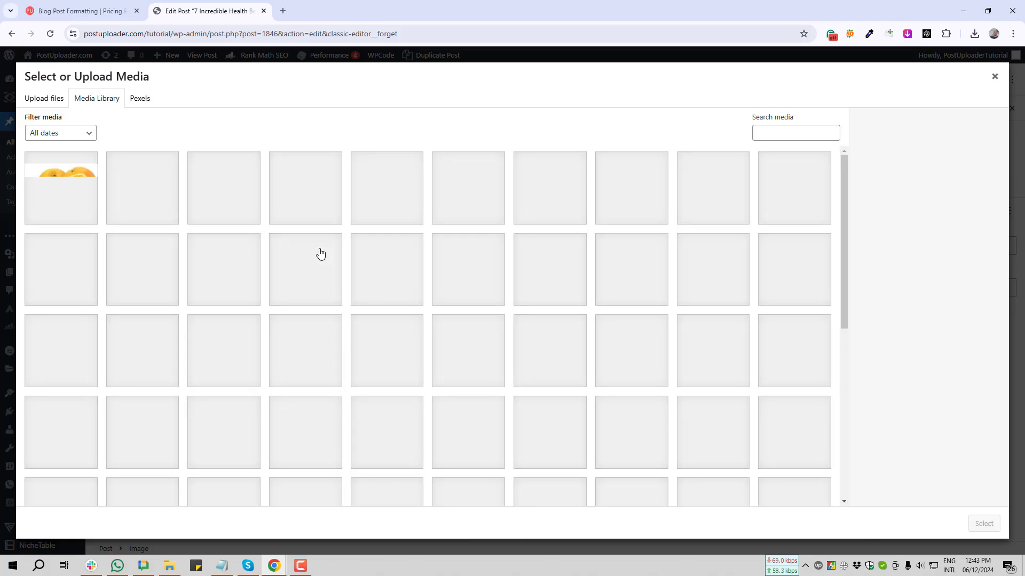
Step: Point an arrow at the Upload files option on a screen capture of the media dialog and copy the capture
key("Print")
left_click_drag(15, 80, 185, 157)
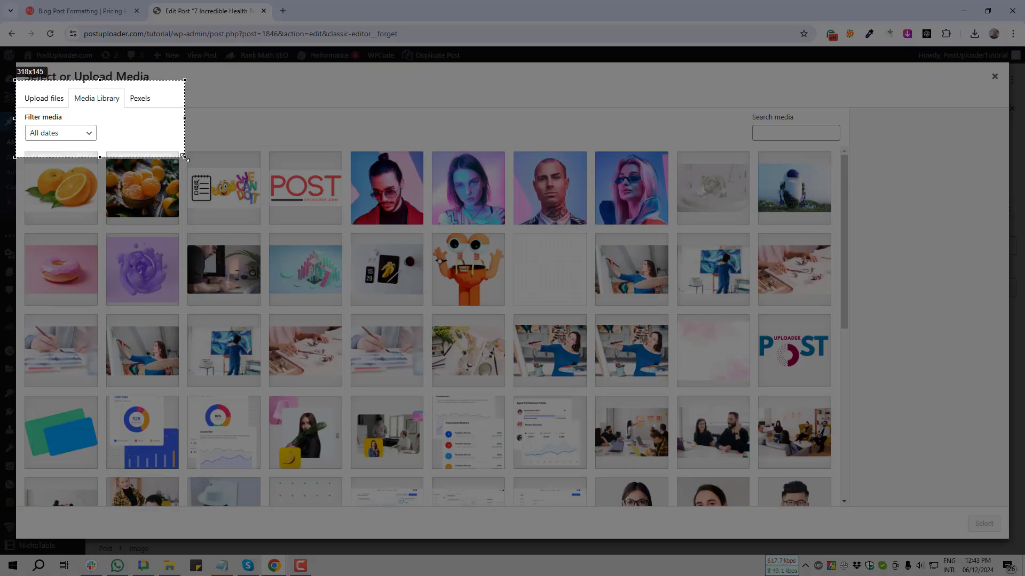
left_click(193, 85)
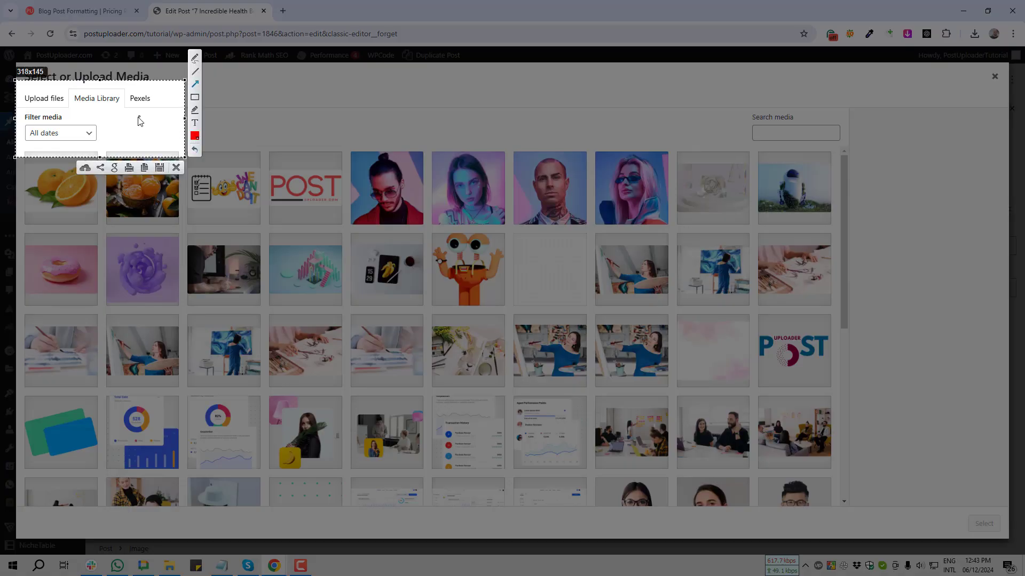
left_click_drag(108, 88, 46, 104)
key("ctrl+c")
Step: Upload the Orange picture from the Desktop to the media library
left_click(45, 101)
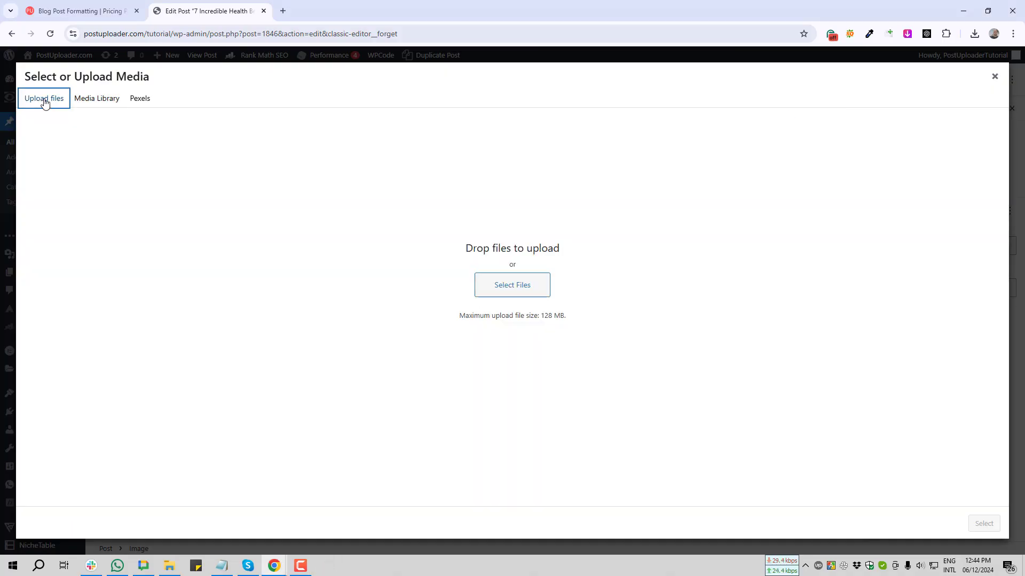
left_click(527, 291)
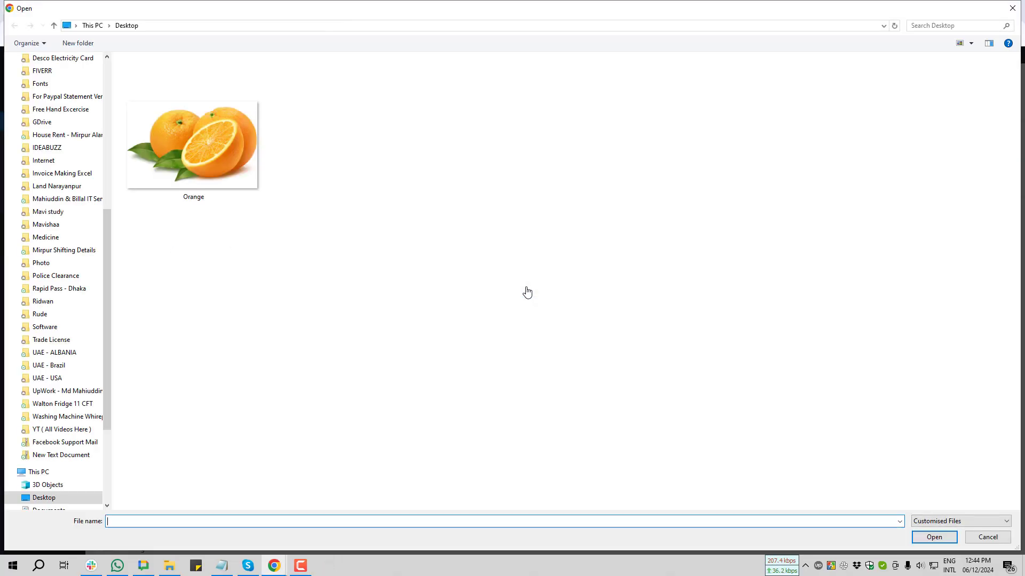
left_click(193, 148)
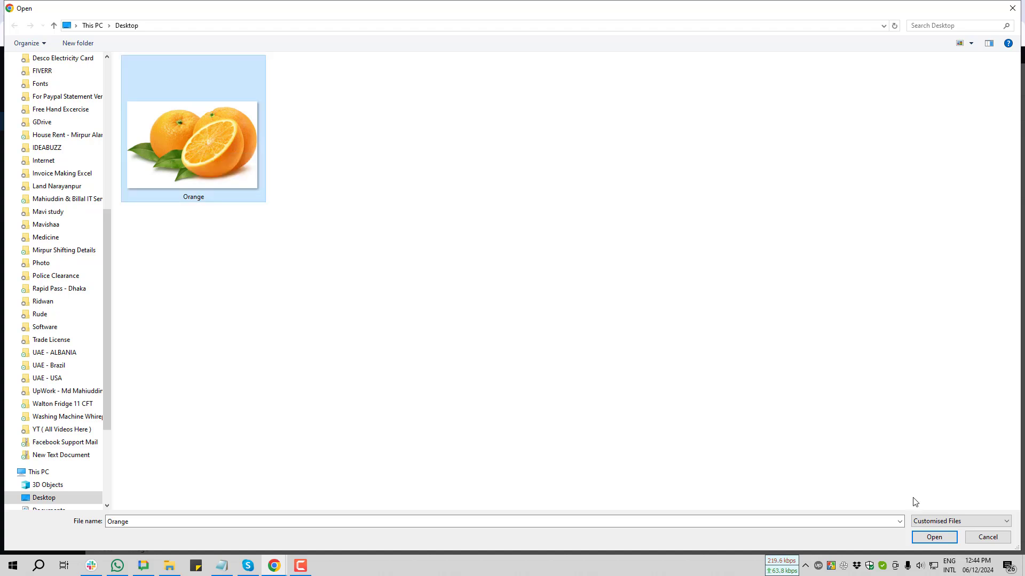
left_click(932, 536)
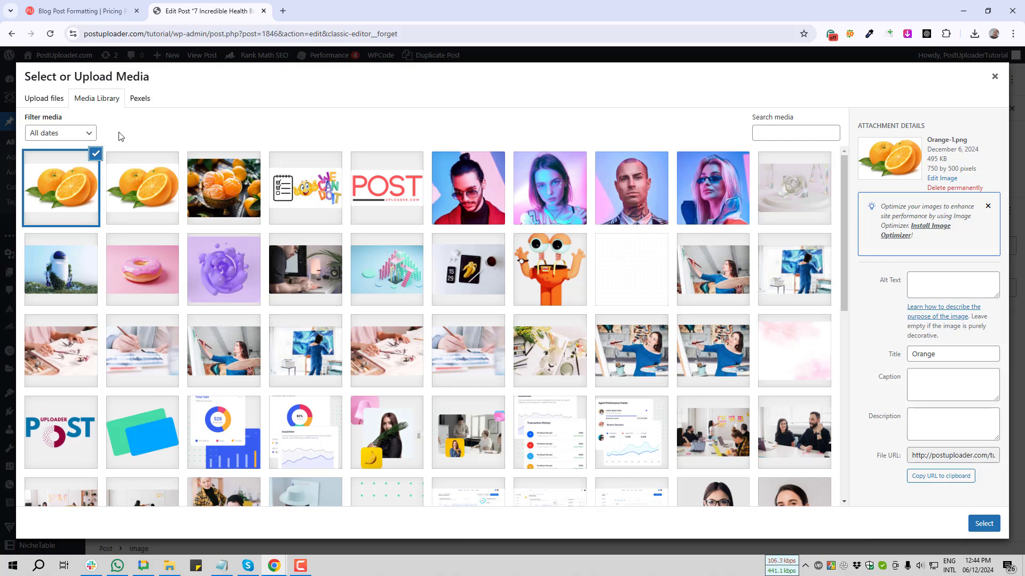
key("Print")
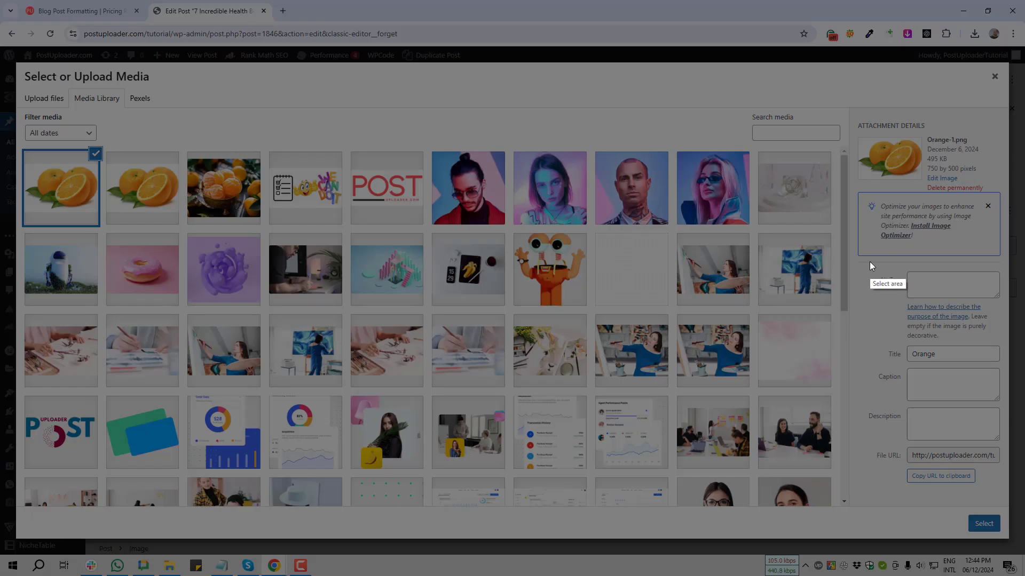
left_click_drag(869, 261, 1013, 344)
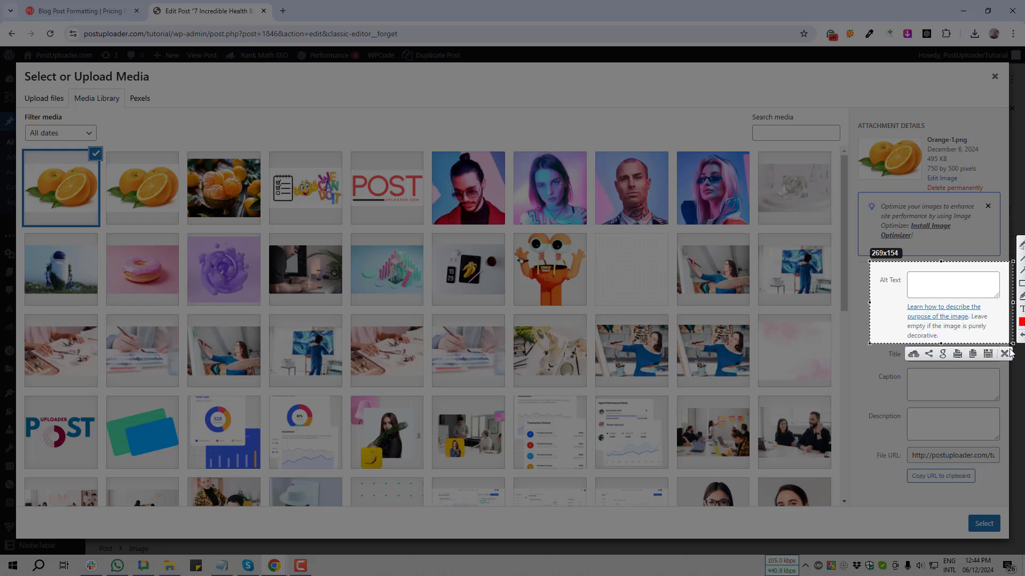
left_click(1005, 355)
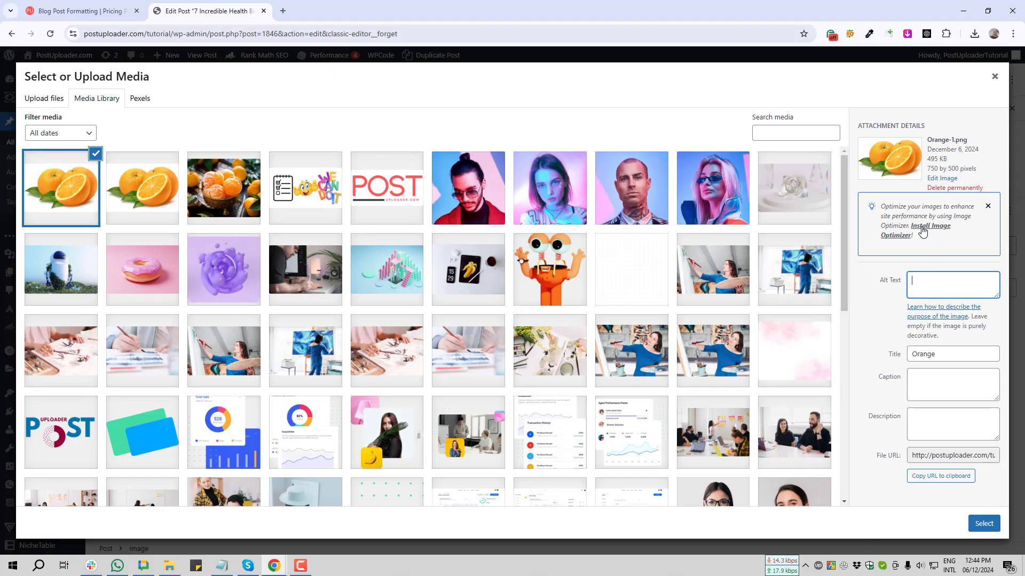
key("Print")
left_click_drag(864, 135, 925, 189)
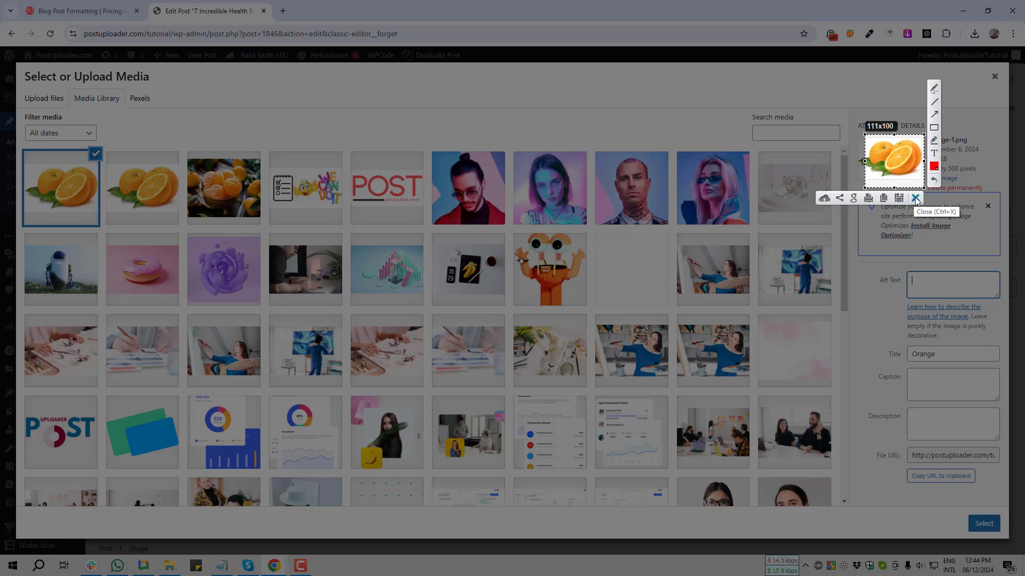
left_click(916, 198)
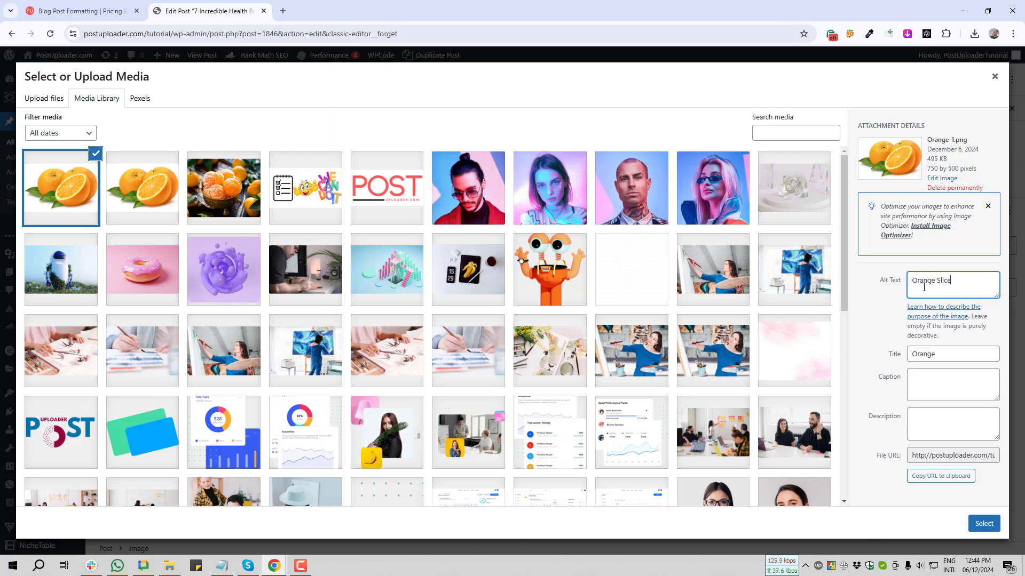
Step: Set the uploaded orange image's alt text to "Orange Slice With Orange Leaf." and insert it into the Image block
type("With Orange Leaf.")
left_click(943, 389)
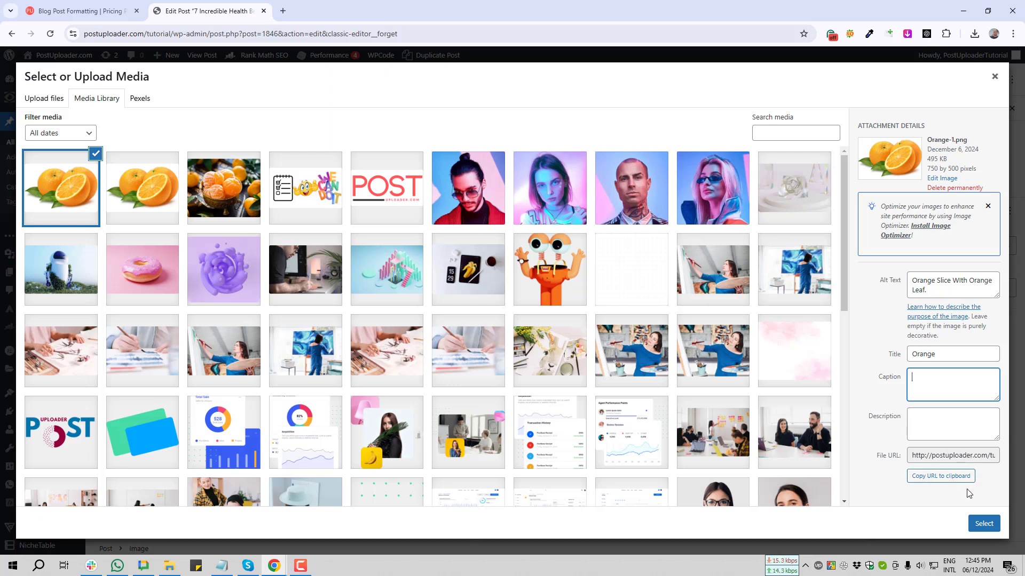
left_click(983, 524)
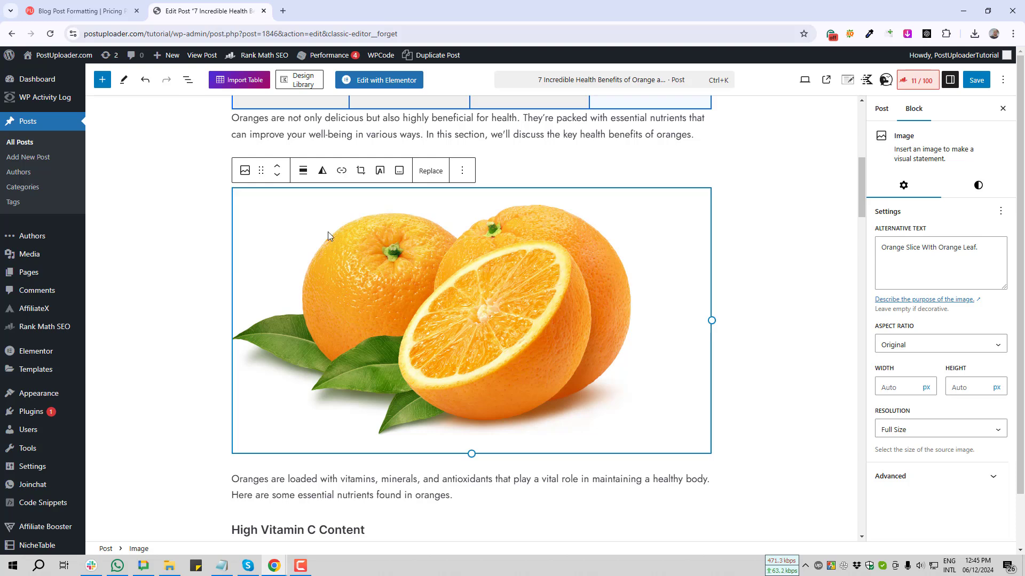
key("Print")
left_click_drag(290, 149, 319, 201)
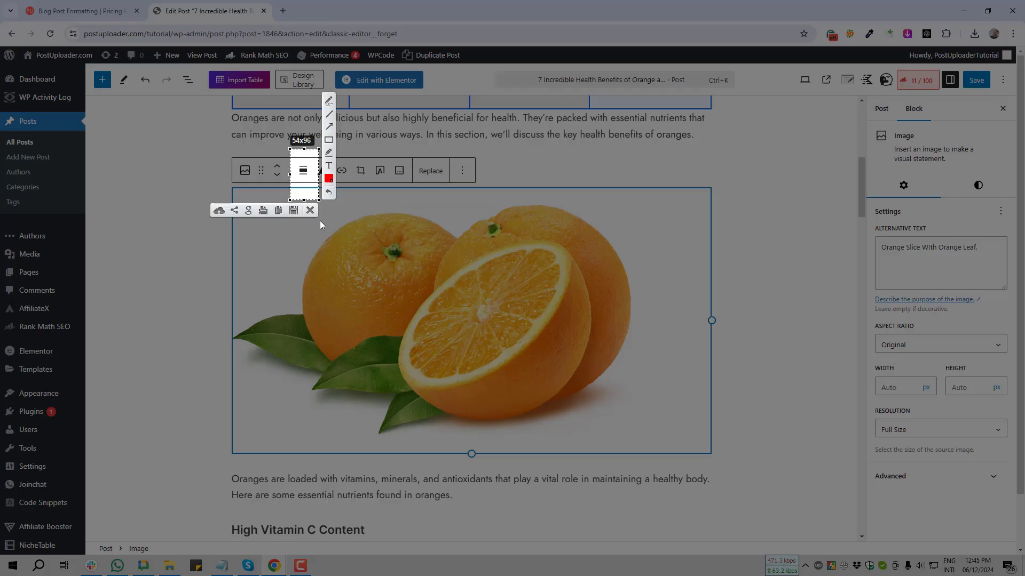
left_click(311, 210)
Step: Align the orange image to the center and save the post
left_click(304, 175)
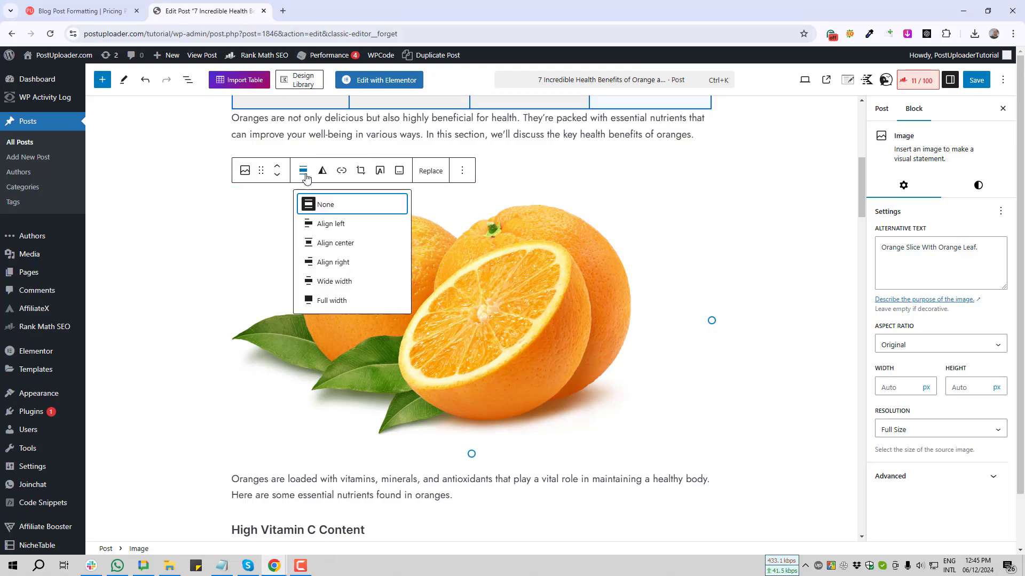
key("Print")
left_click_drag(289, 229, 407, 296)
left_click(399, 303)
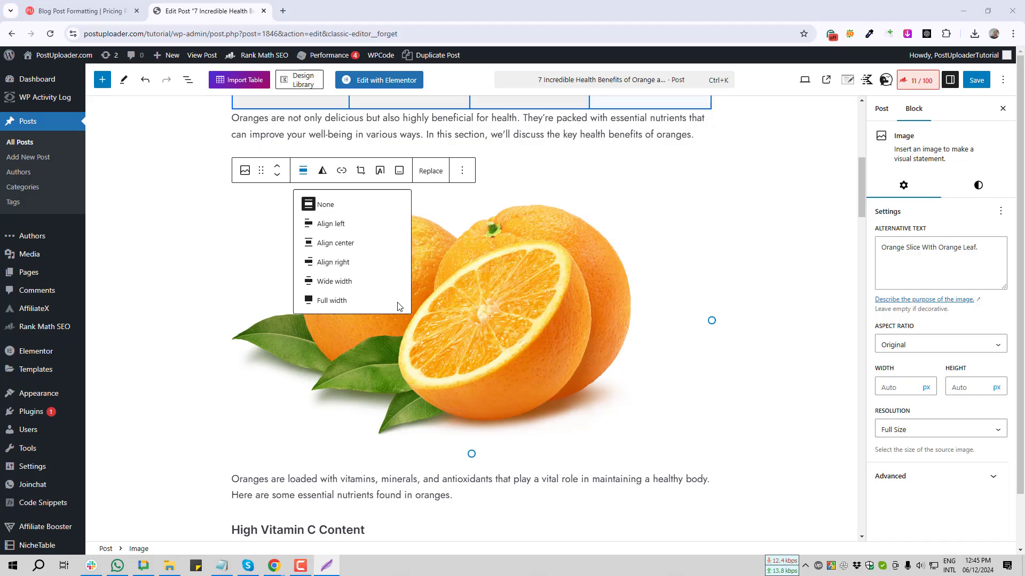
left_click(340, 249)
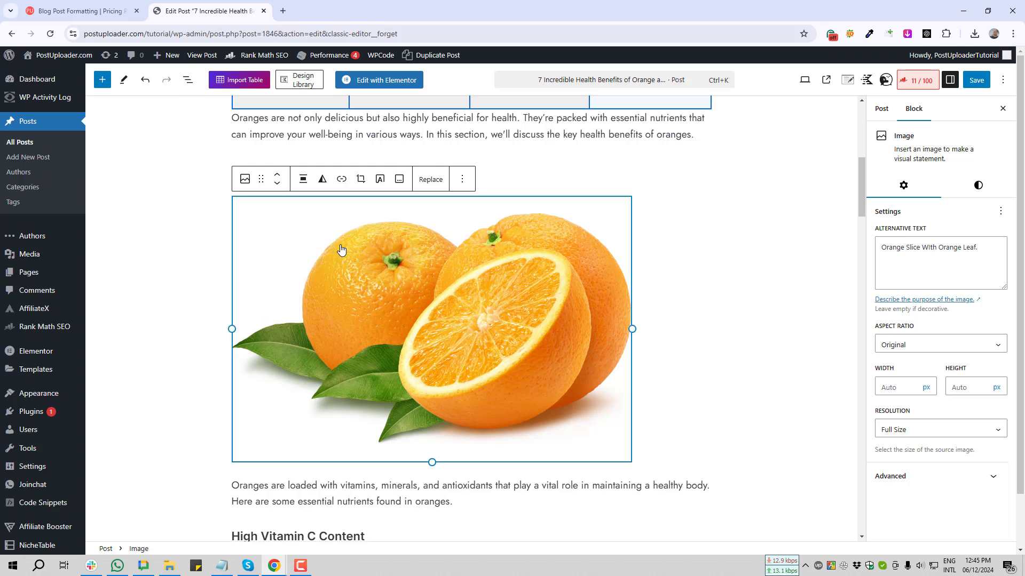
left_click(976, 80)
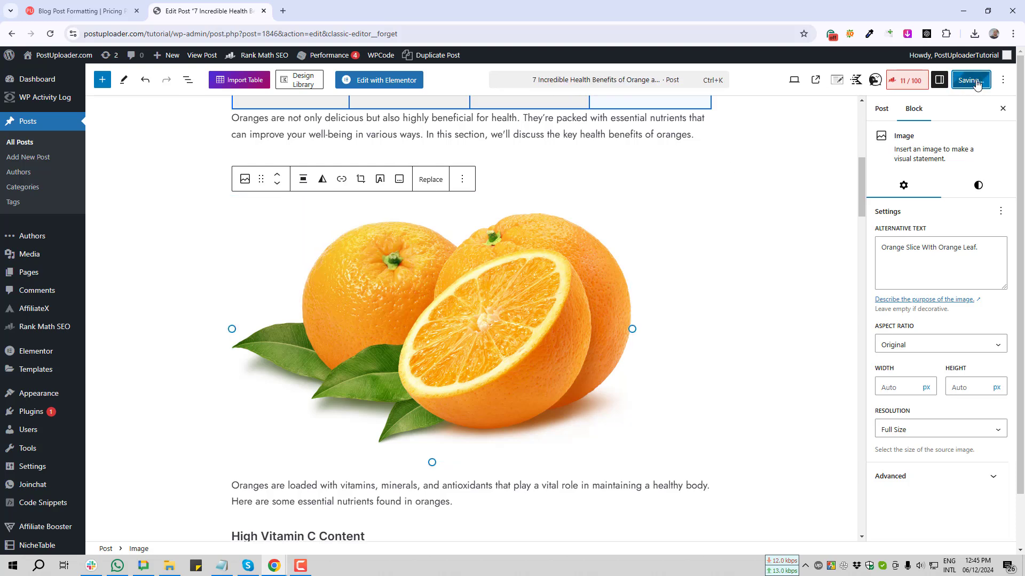
left_click(191, 373)
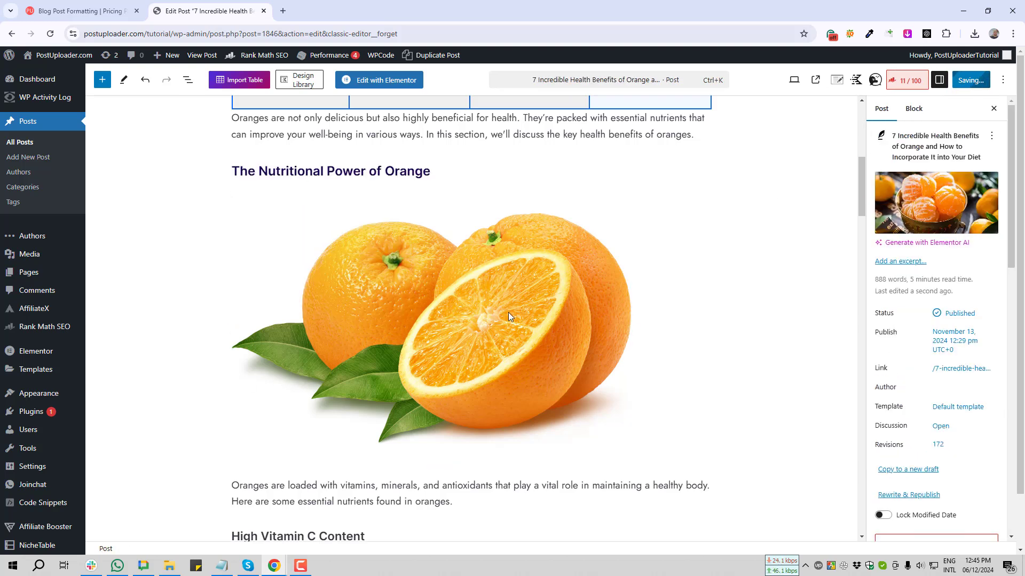
key("Print")
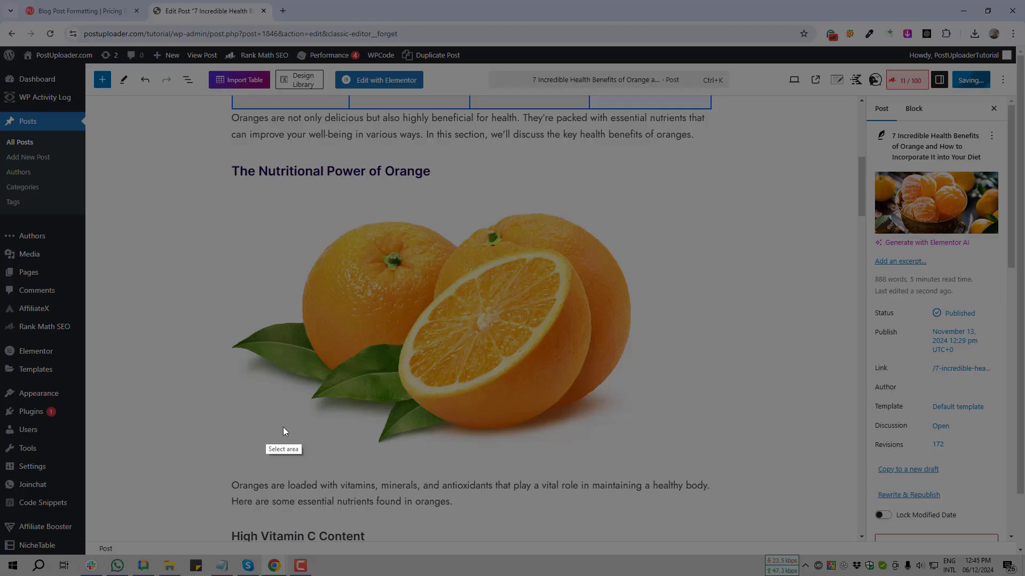
left_click_drag(284, 426, 593, 472)
left_click(587, 484)
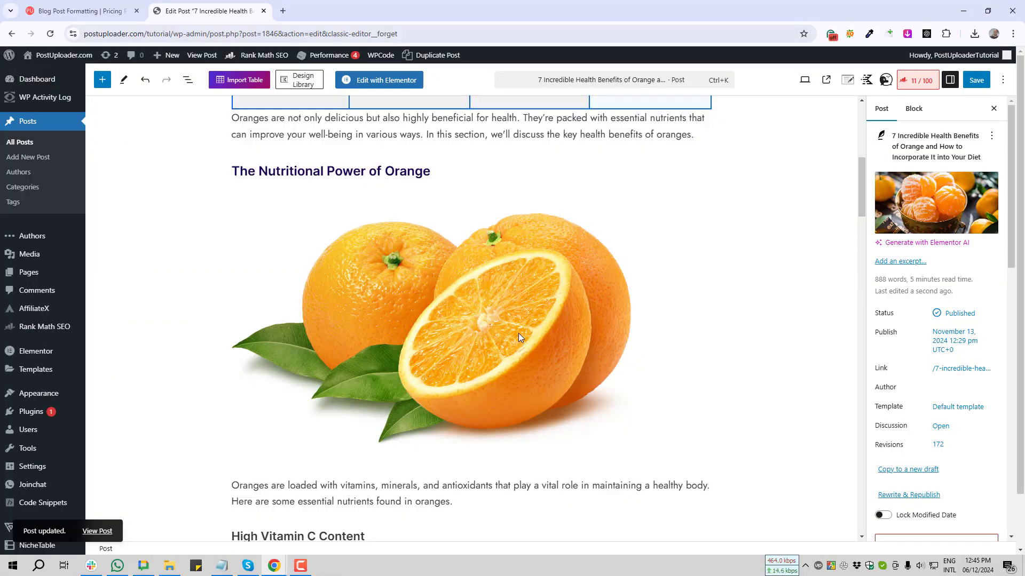
Step: Reopen the orange image from the post in the media library through its replace options
left_click(452, 327)
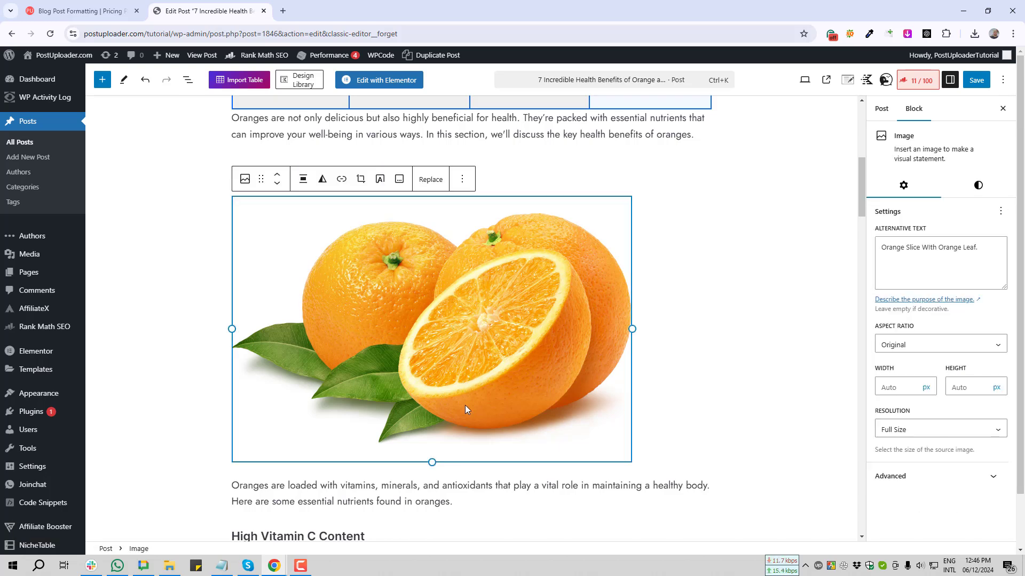
left_click(430, 180)
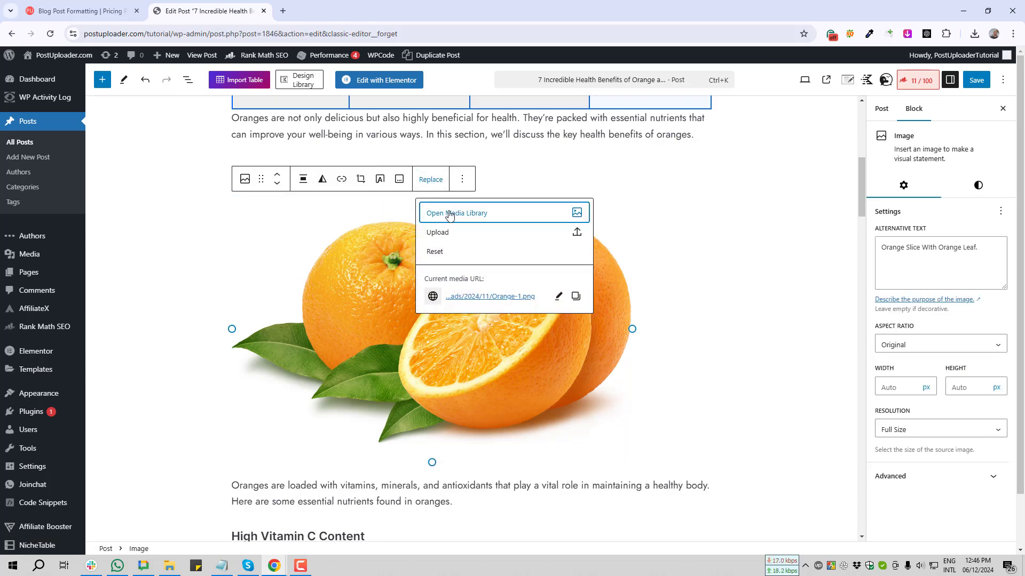
left_click(449, 214)
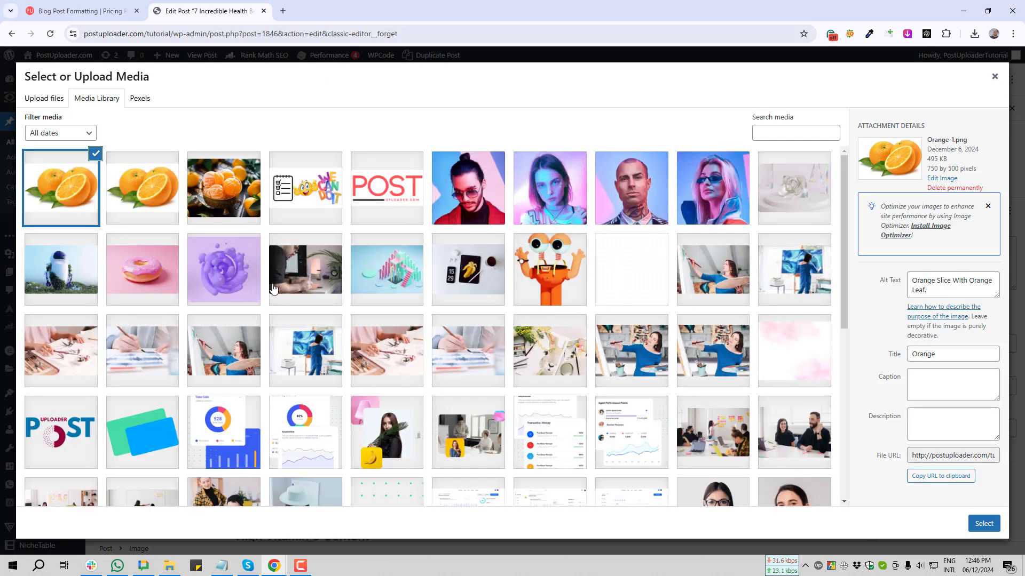
key("Print")
left_click_drag(868, 362, 1005, 408)
left_click(997, 418)
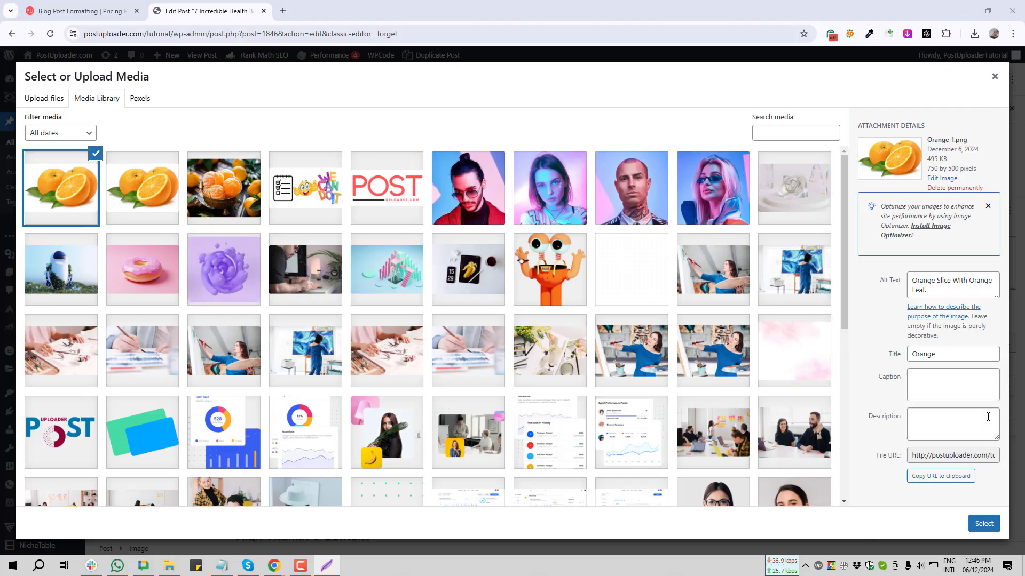
Step: Give the orange image the caption "Image Credit: Canva.com" and reinsert it into the block
left_click(943, 393)
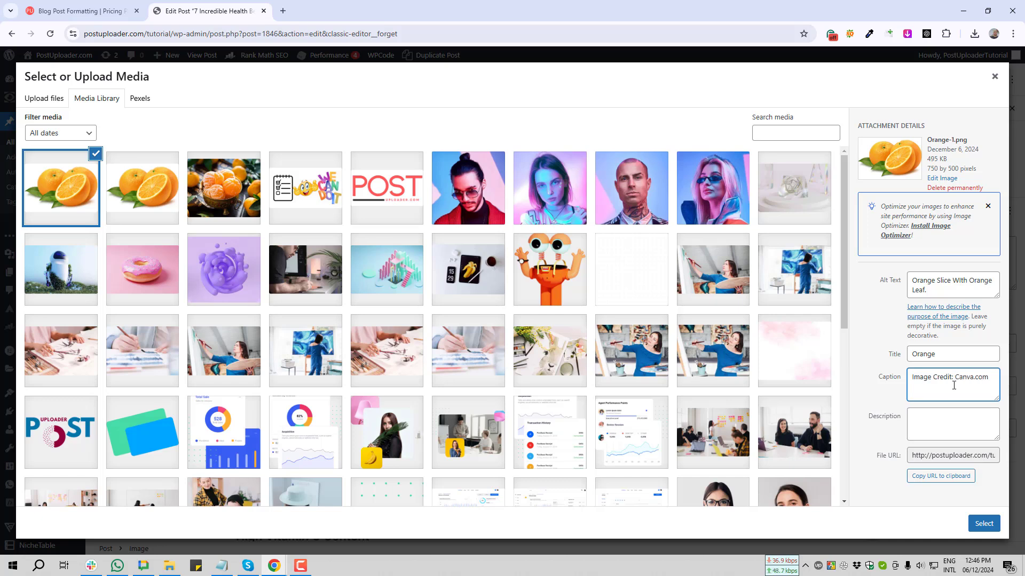
left_click(984, 525)
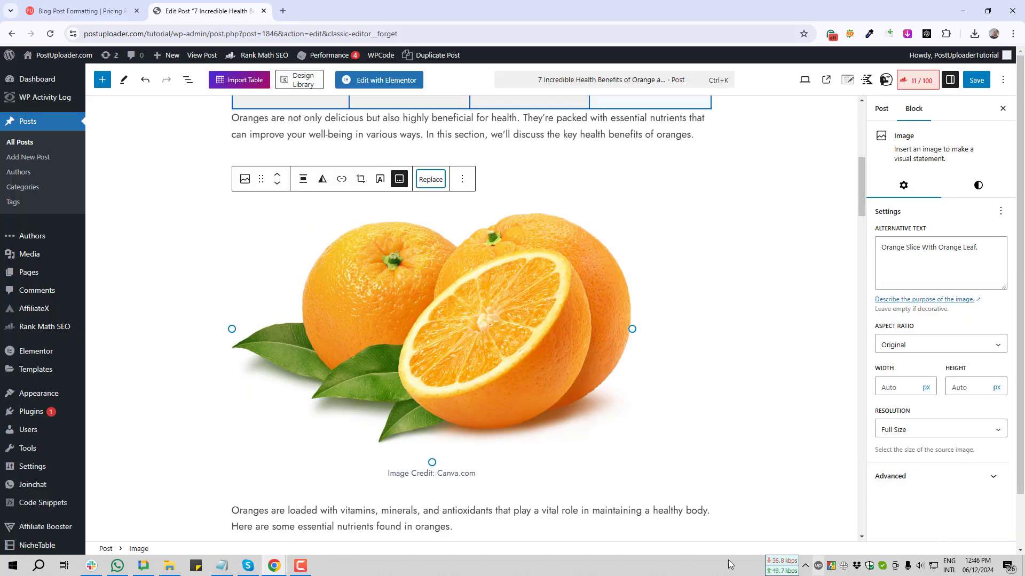
Step: Italicize the whole caption under the orange image and save the post
triple_click(424, 475)
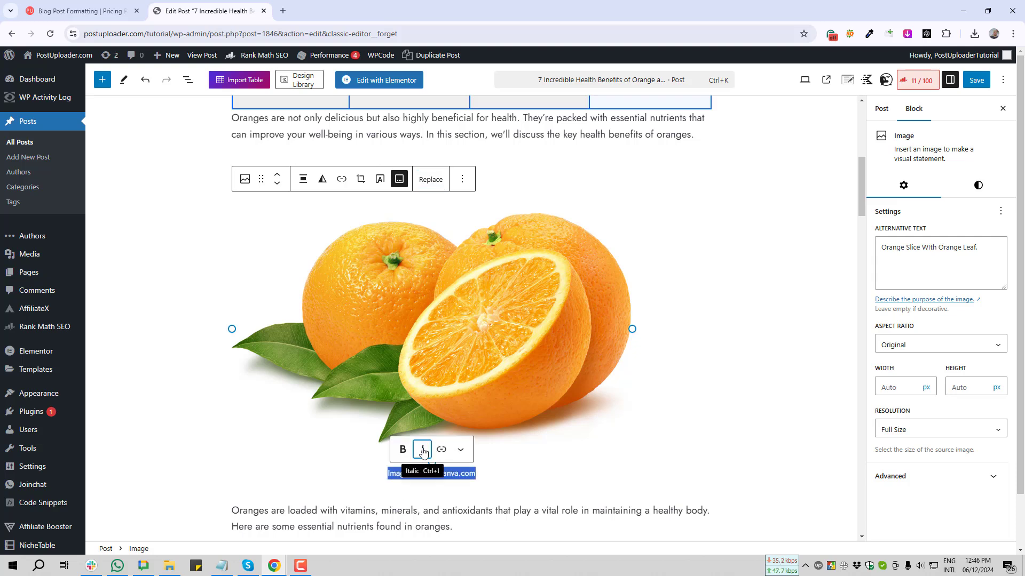
left_click(423, 451)
key("ctrl+s")
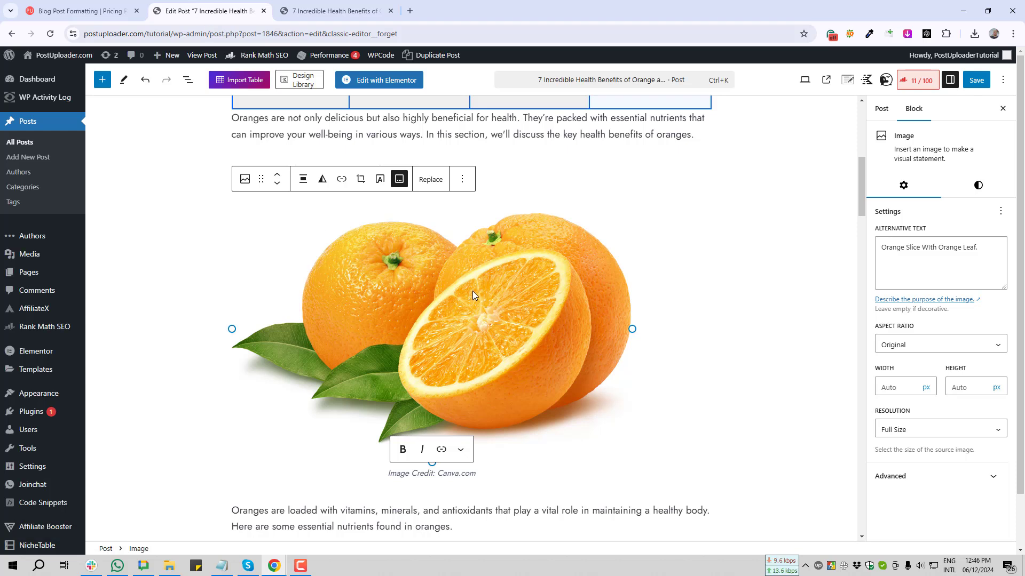
left_click(500, 304)
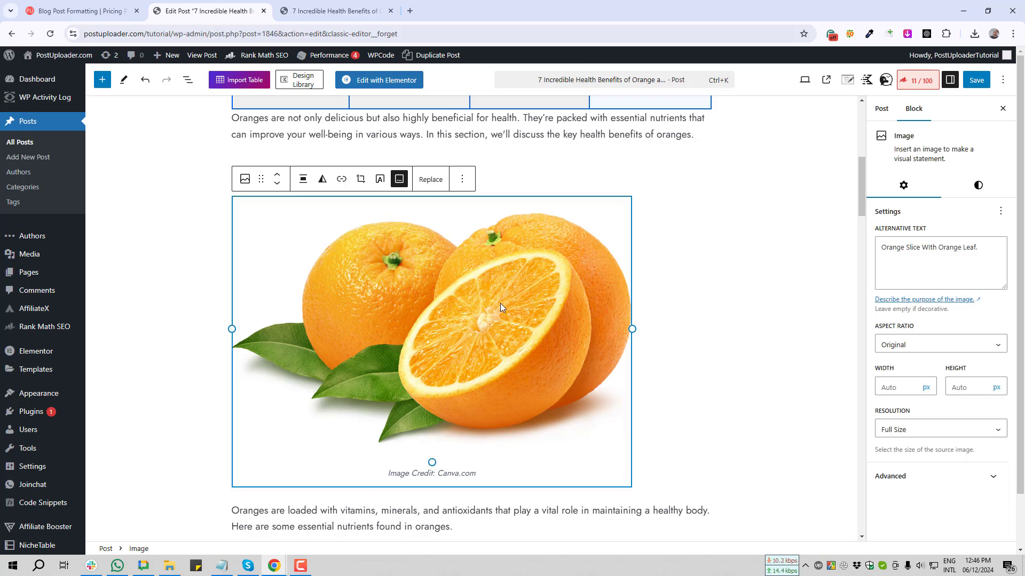
key("Print")
left_click_drag(850, 88, 1016, 254)
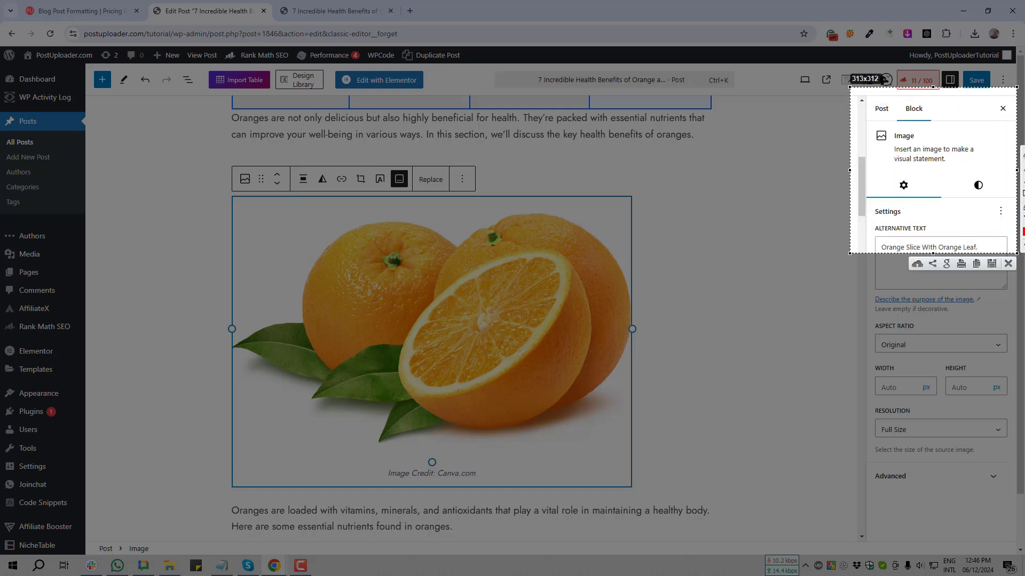
left_click_drag(813, 180, 916, 114)
left_click(1008, 264)
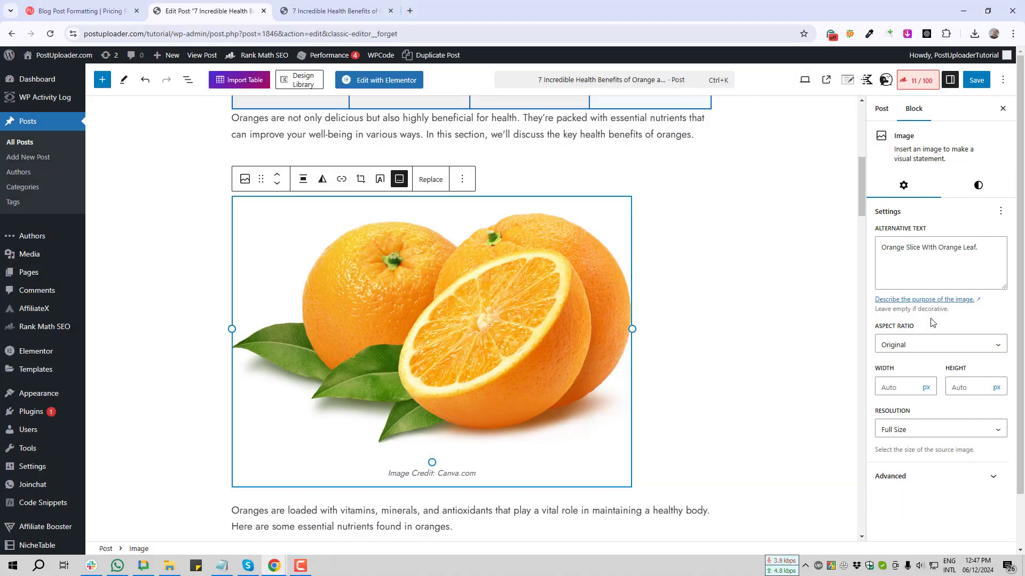
triple_click(941, 249)
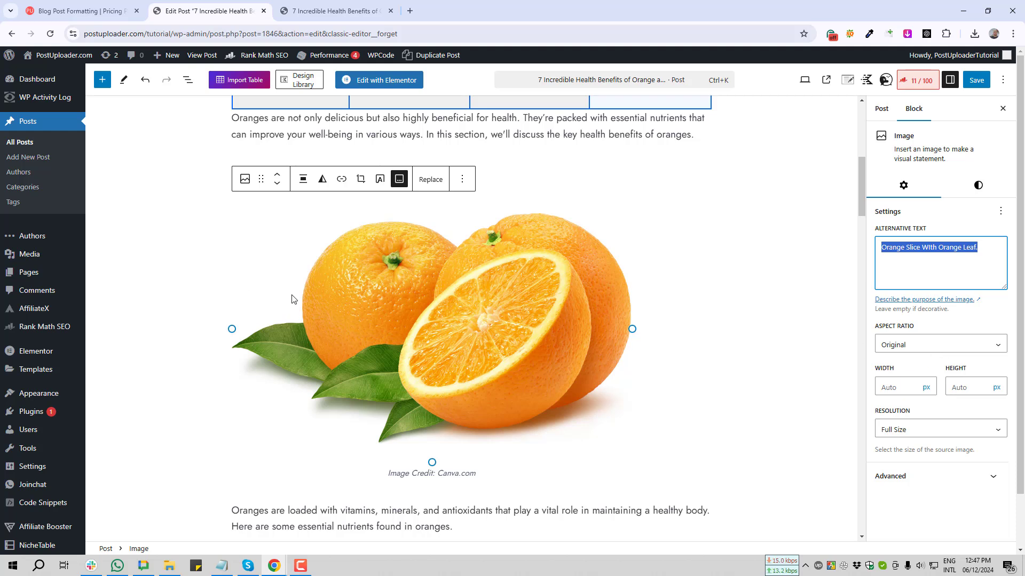
Step: Try the Square 1:1, Standard 4:3 and Tall 9:16 aspect ratios on the orange image, then restore Original
left_click(945, 348)
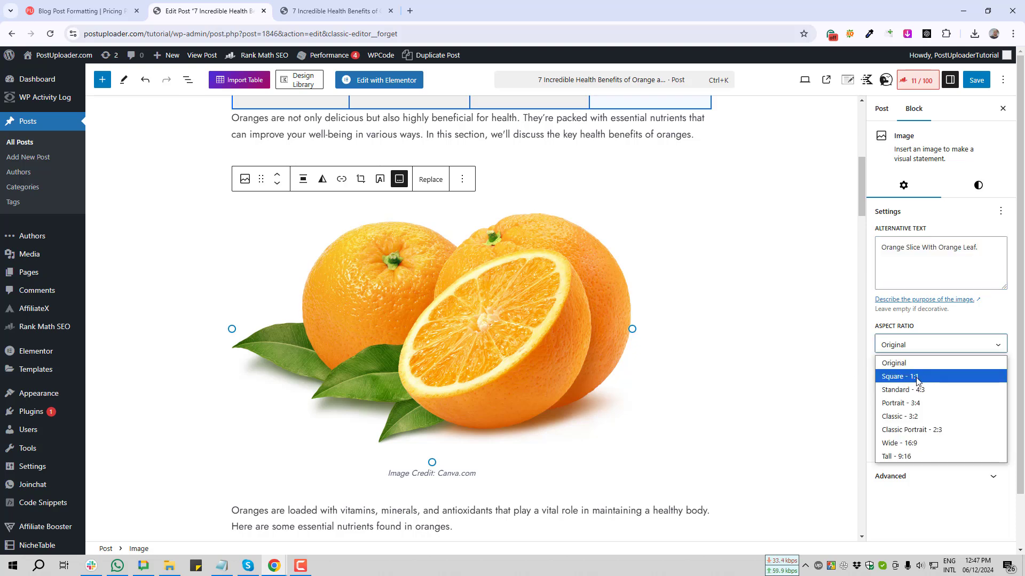
left_click(915, 378)
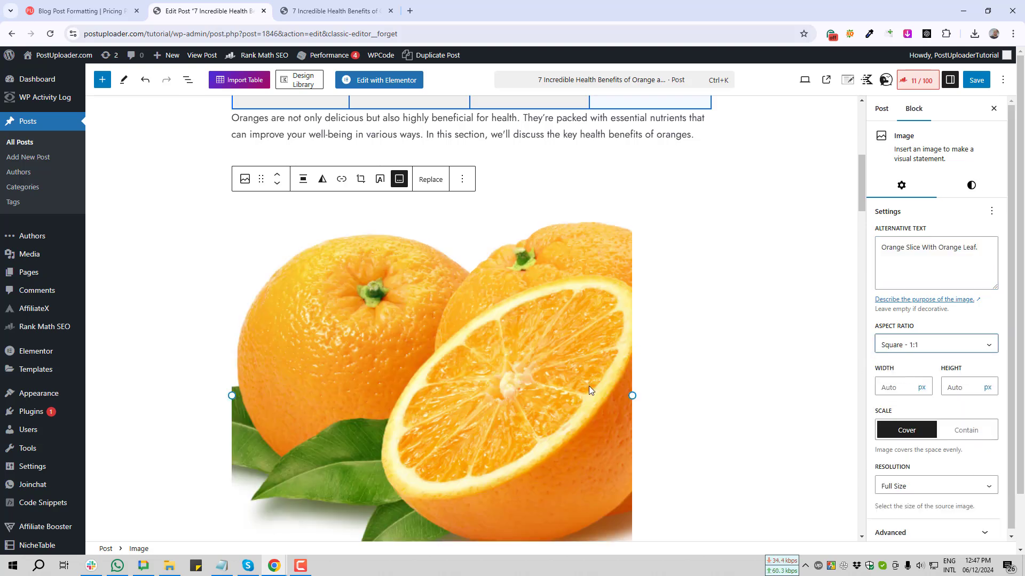
left_click(926, 348)
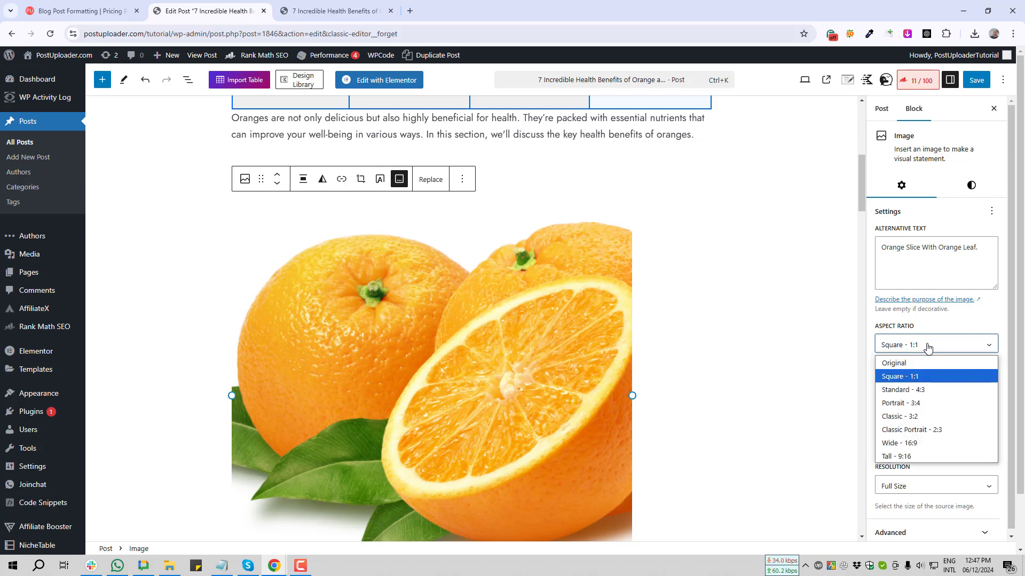
left_click(923, 394)
left_click(922, 345)
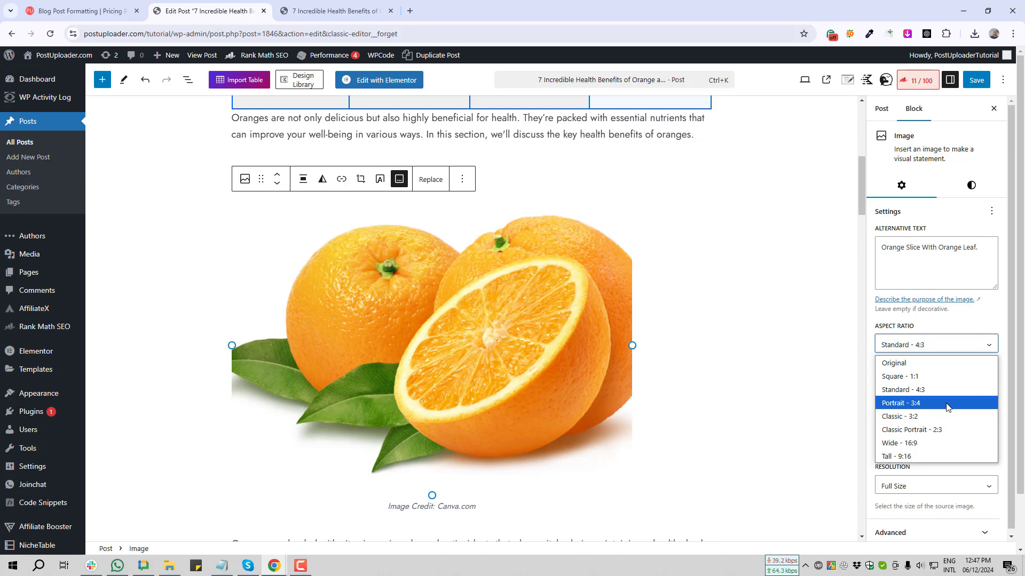
left_click(923, 458)
left_click(934, 344)
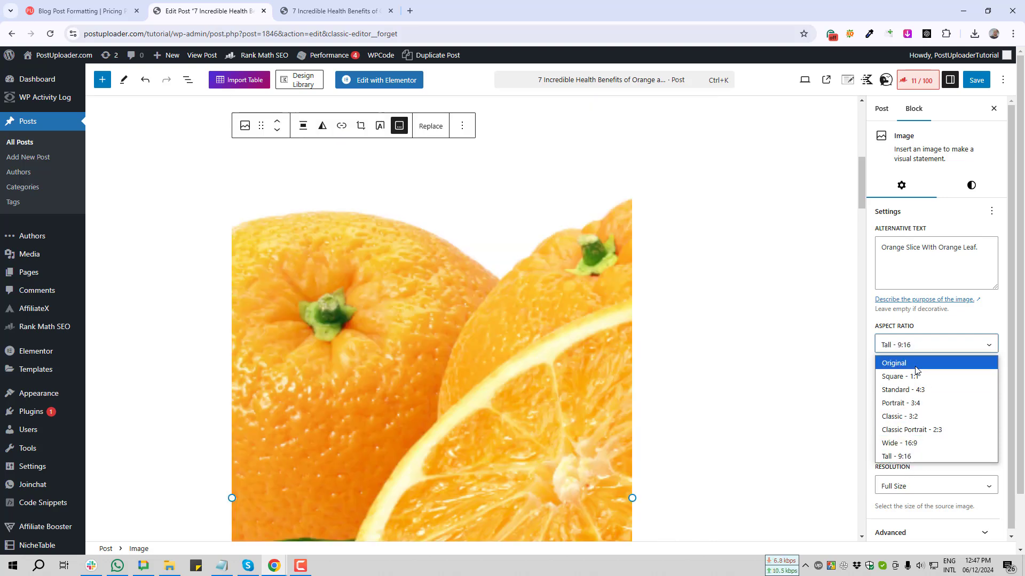
left_click(902, 364)
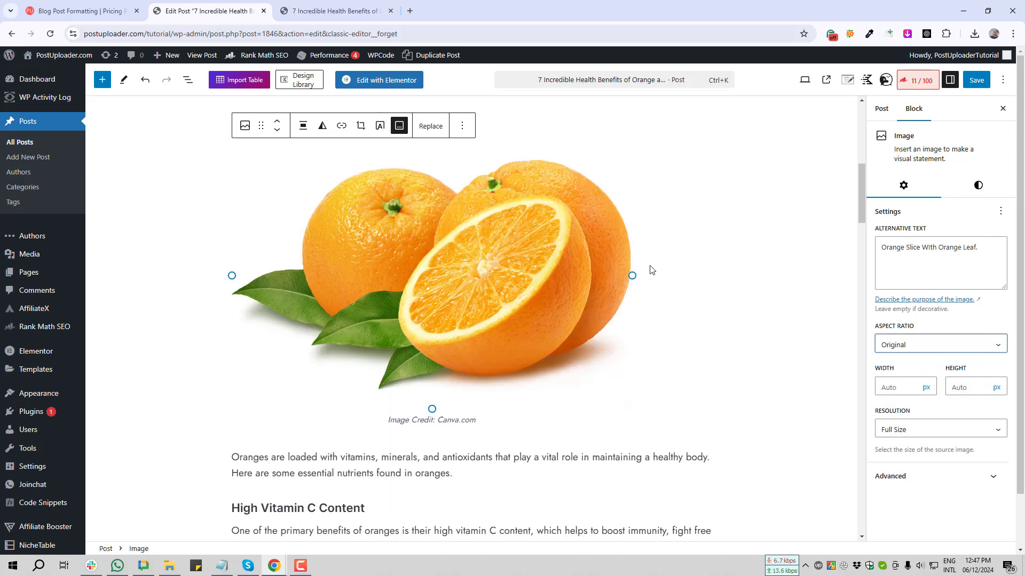
key("Print")
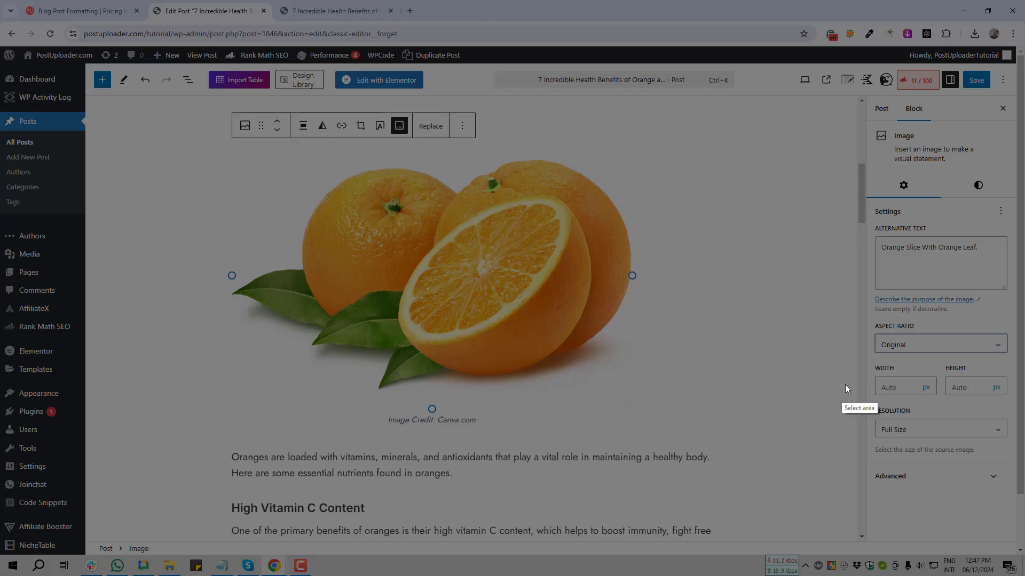
left_click_drag(867, 361, 979, 375)
left_click(972, 384)
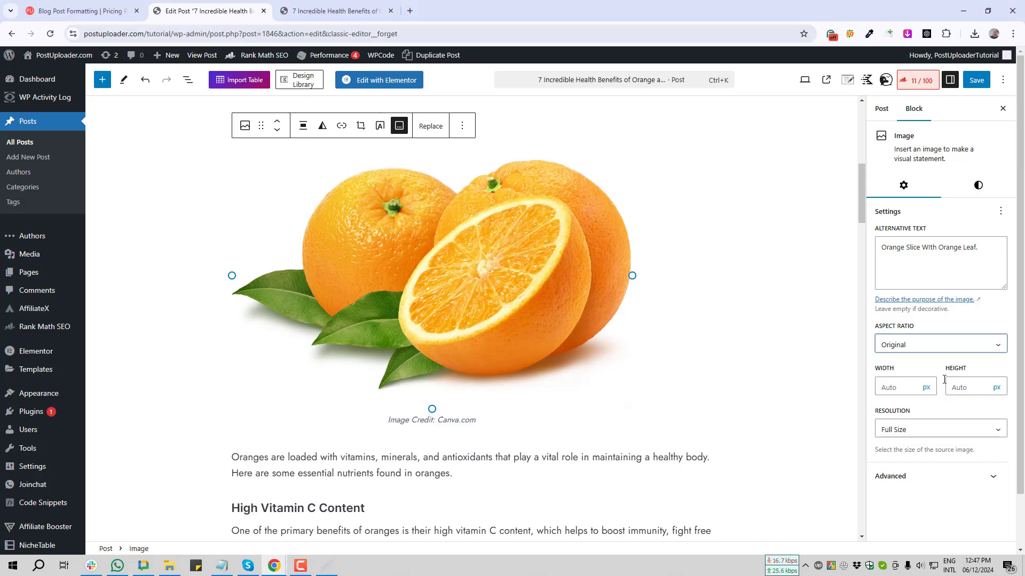
Step: Set the orange image's width to 250 px, leaving the height on Auto
left_click(491, 257)
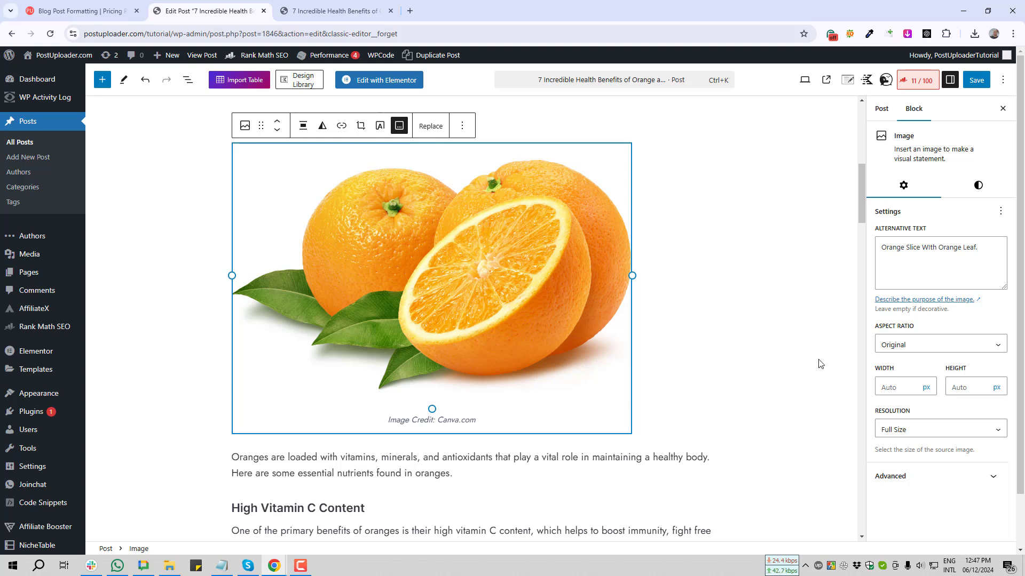
left_click(895, 386)
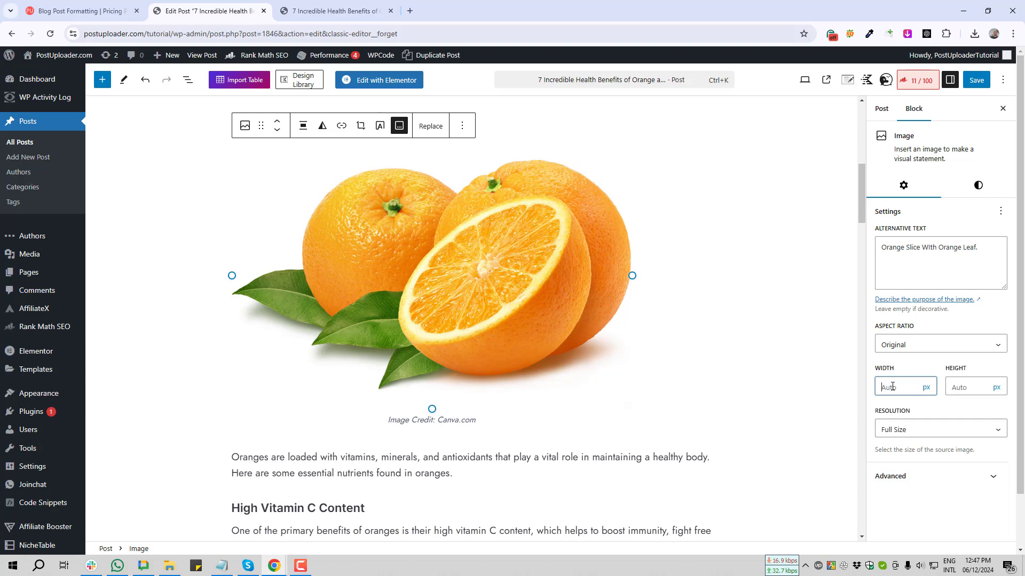
type("250")
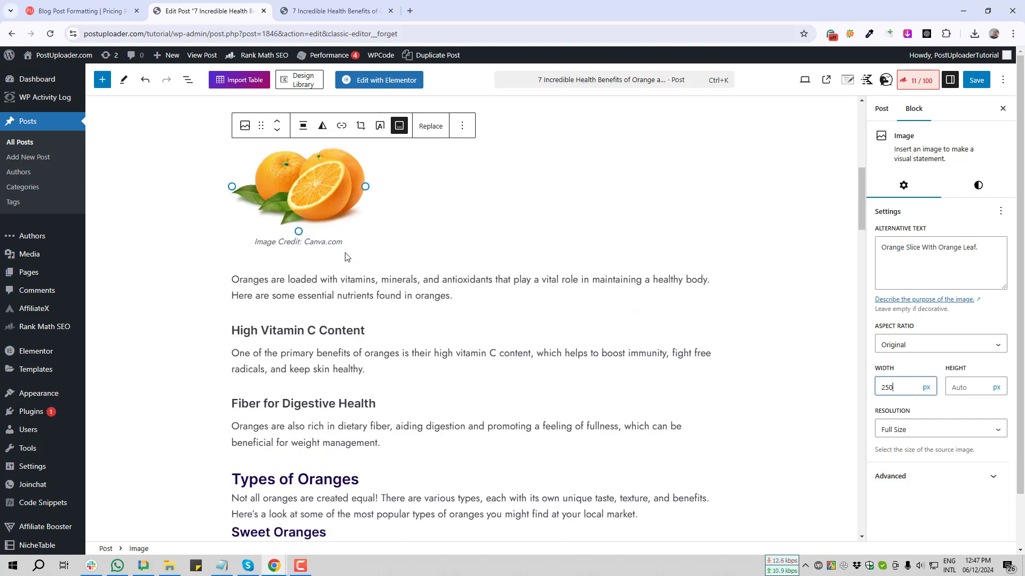
scroll(326, 258, "up", 2)
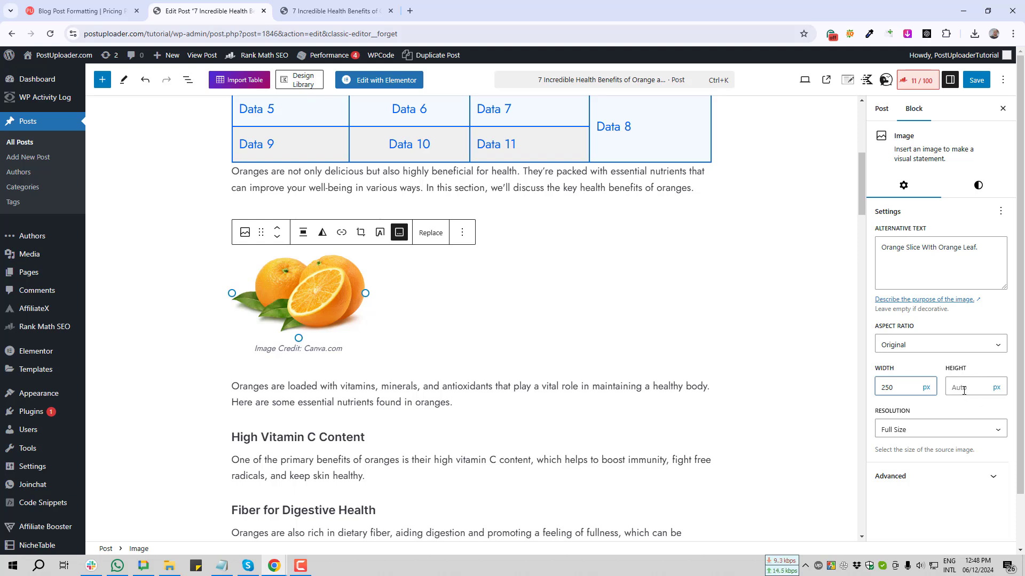
key("Print")
left_click_drag(944, 371, 871, 408)
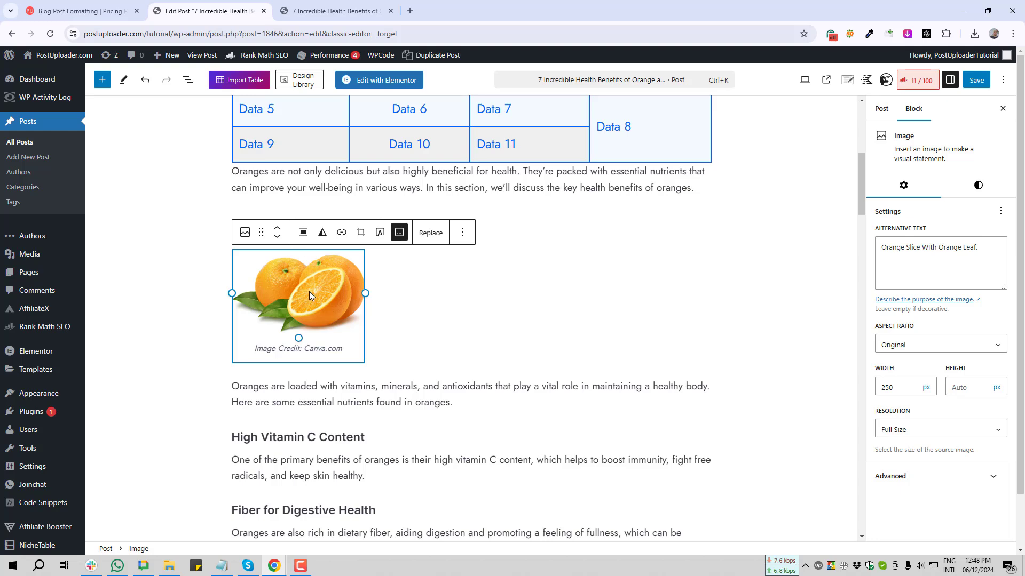
Step: Align the orange image left so the following text wraps beside it
left_click(302, 232)
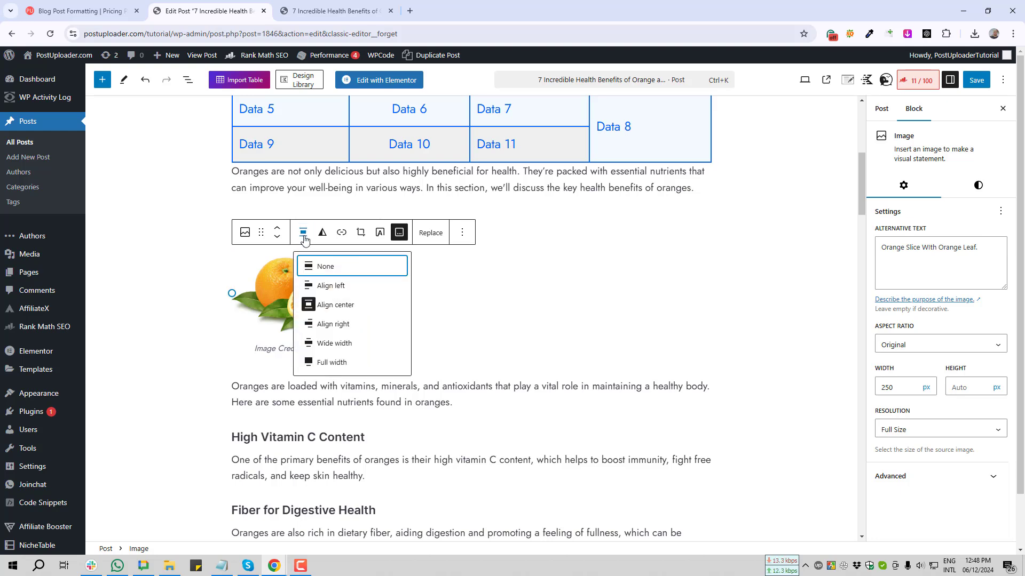
left_click(336, 288)
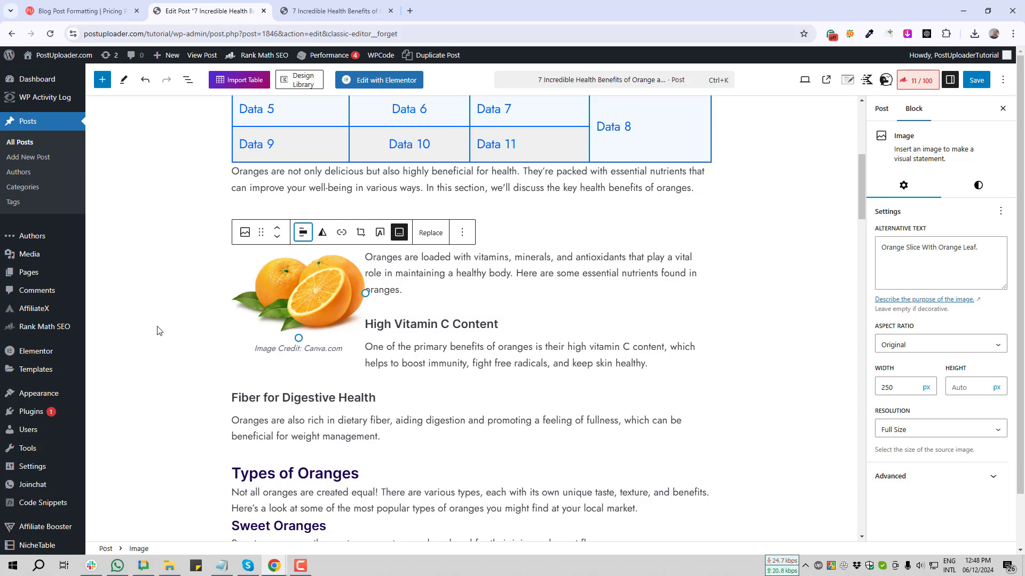
left_click(157, 331)
left_click(317, 288)
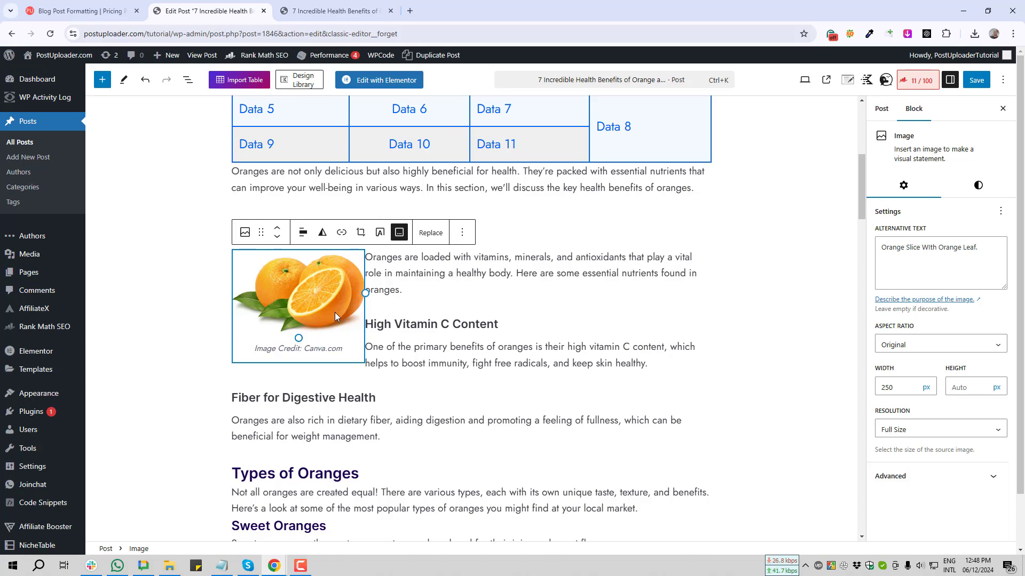
key("Print")
left_click_drag(370, 246, 665, 373)
left_click(667, 383)
left_click(168, 308)
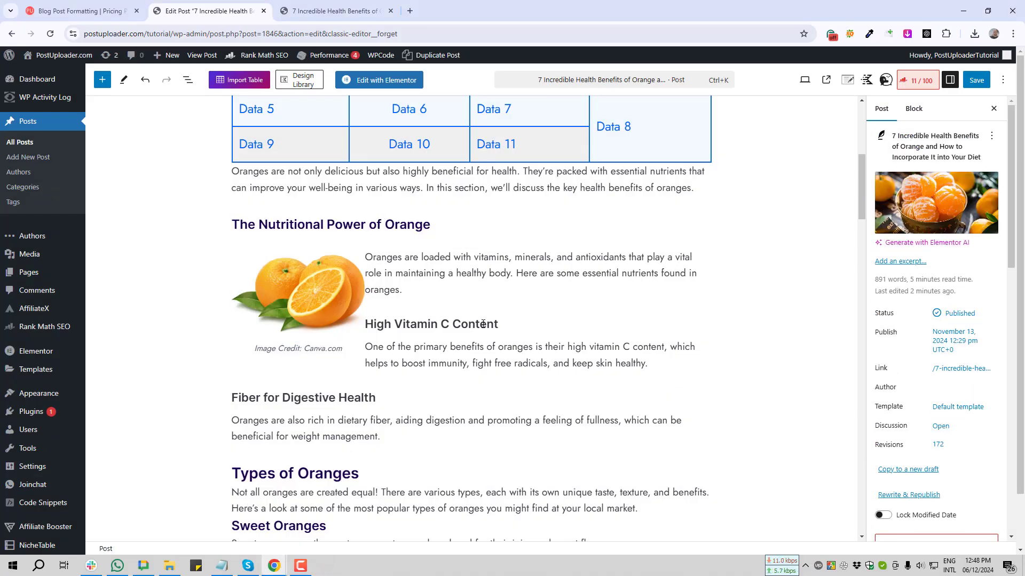
Step: Try right alignment on the orange image, then set it back to center alignment
left_click(301, 285)
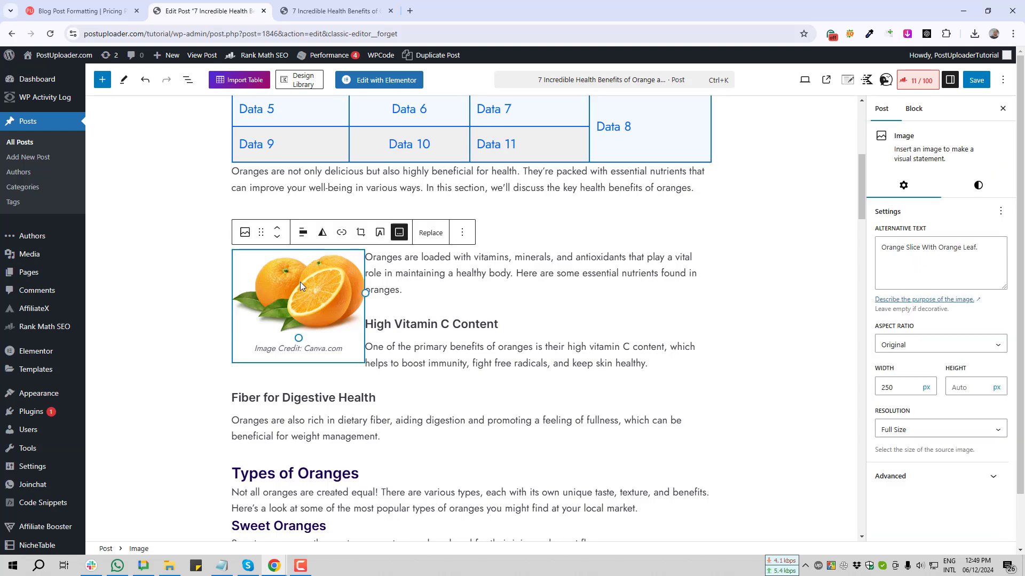
left_click(303, 233)
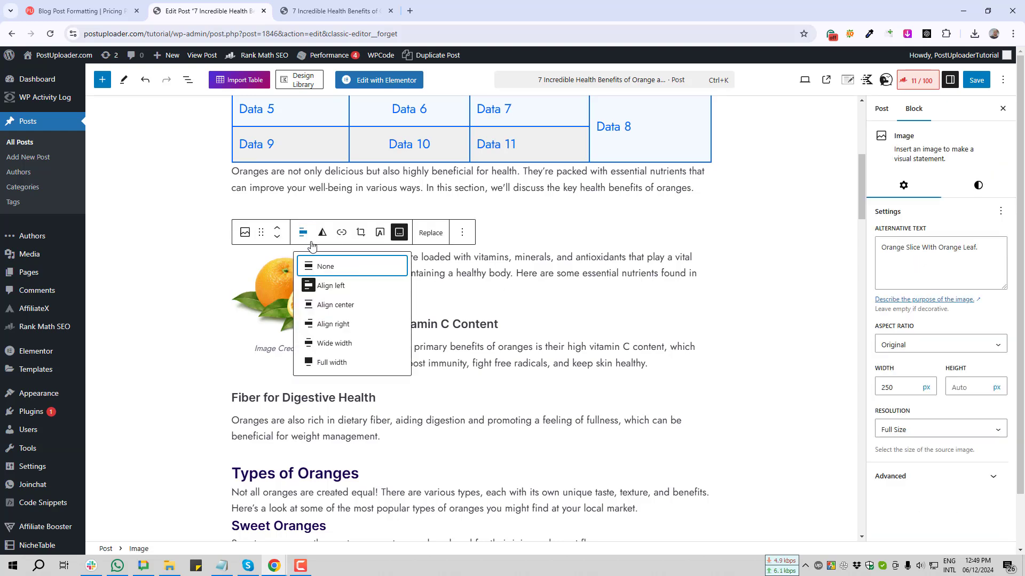
left_click(347, 328)
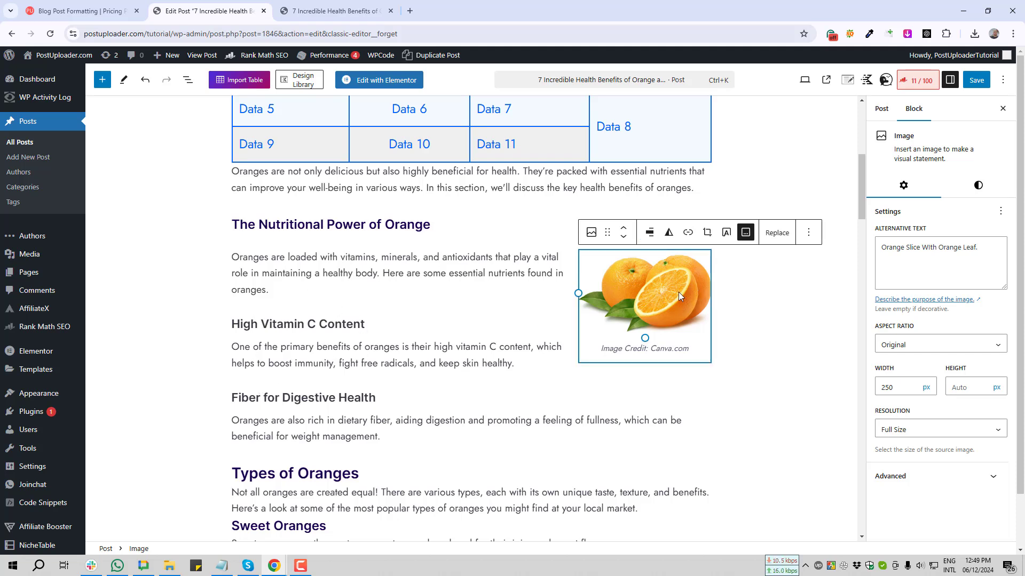
left_click(650, 233)
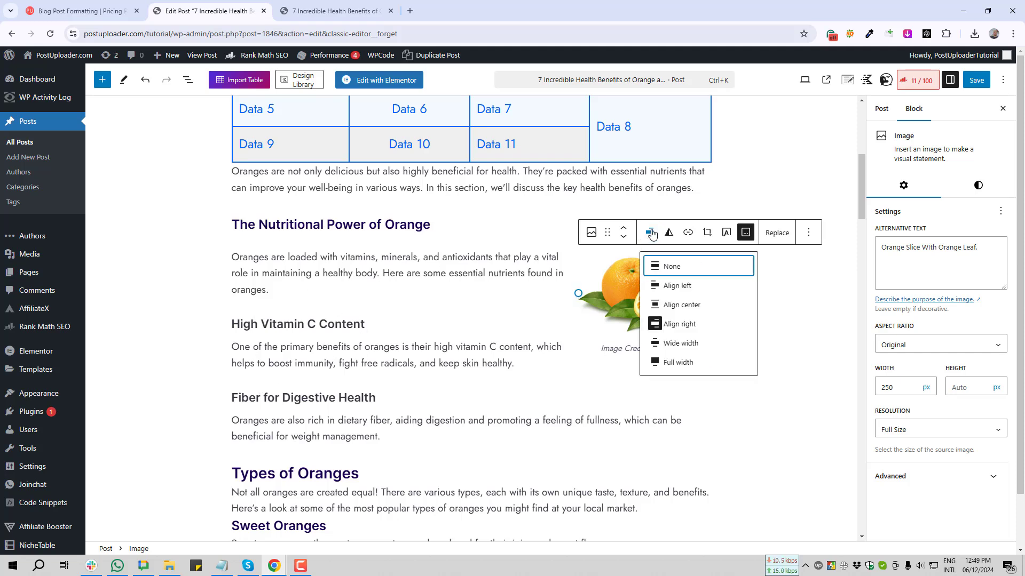
left_click(684, 307)
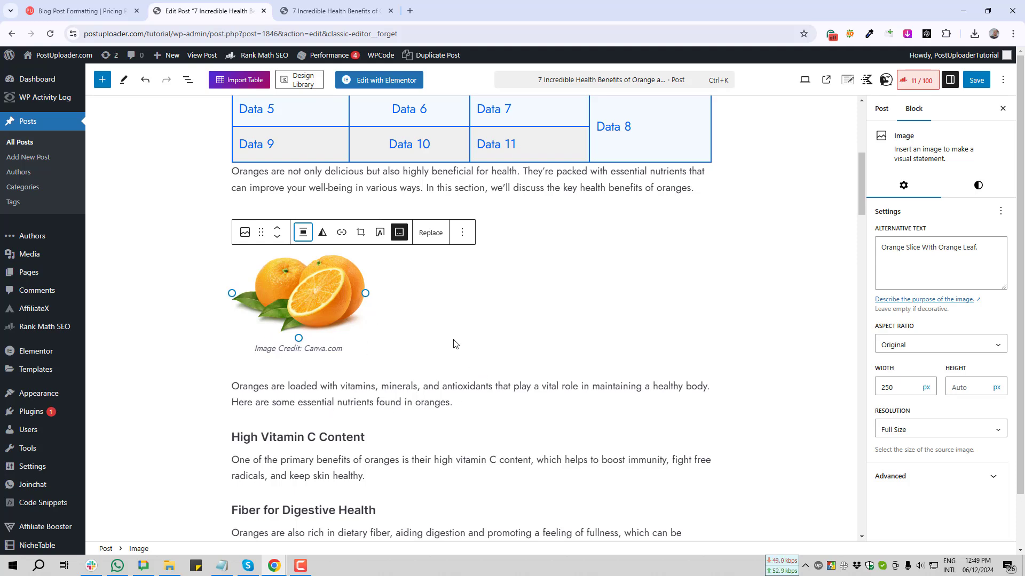
Step: Clear the orange image's custom width so it goes back to Auto
scroll(486, 386, "down", 2)
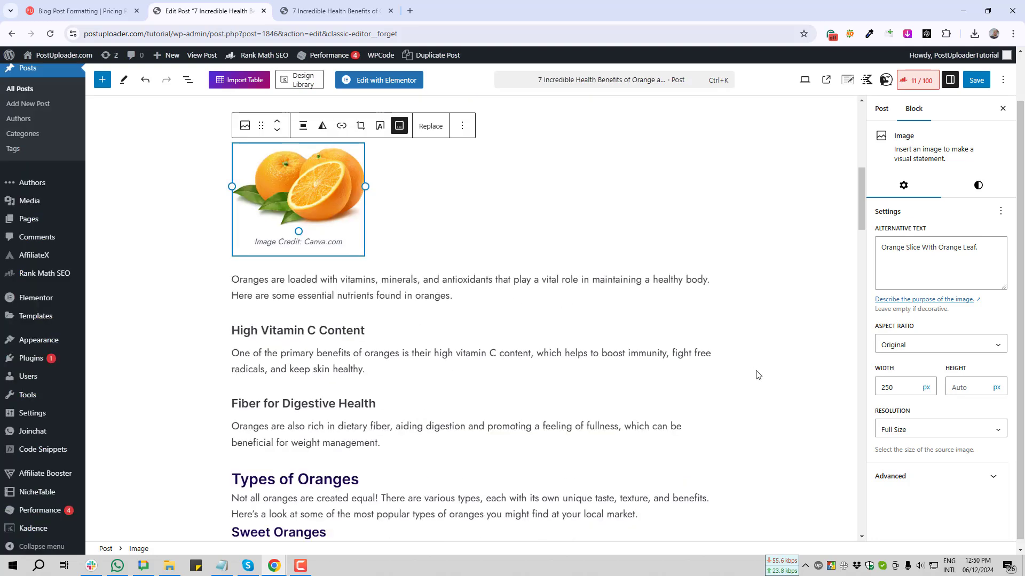
double_click(885, 384)
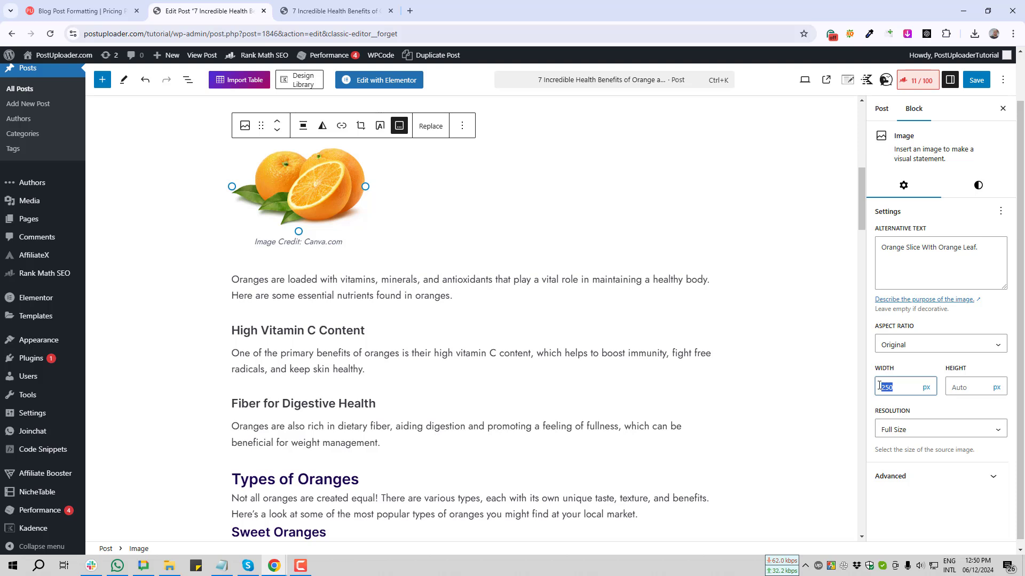
key("BackSpace")
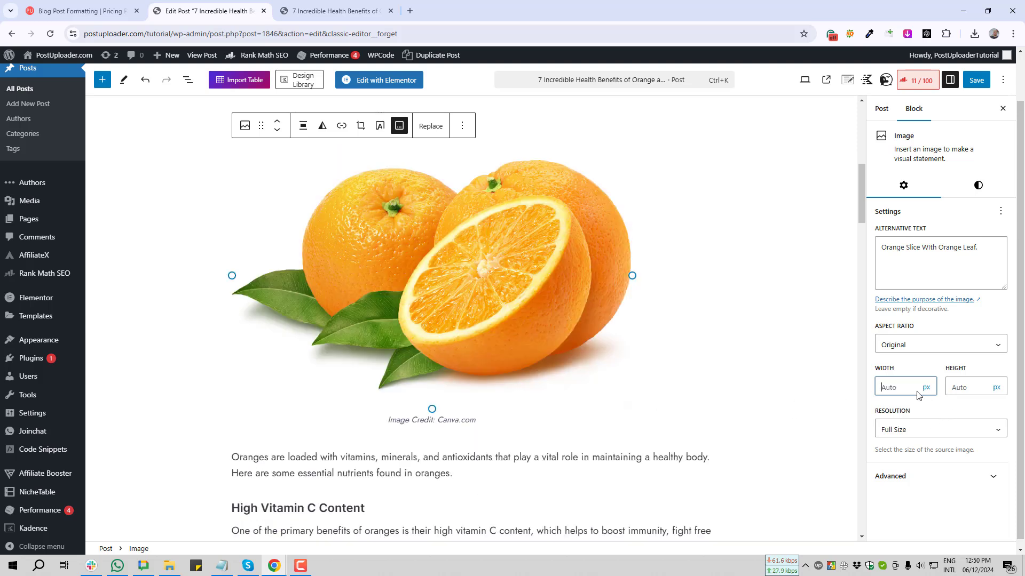
left_click(444, 257)
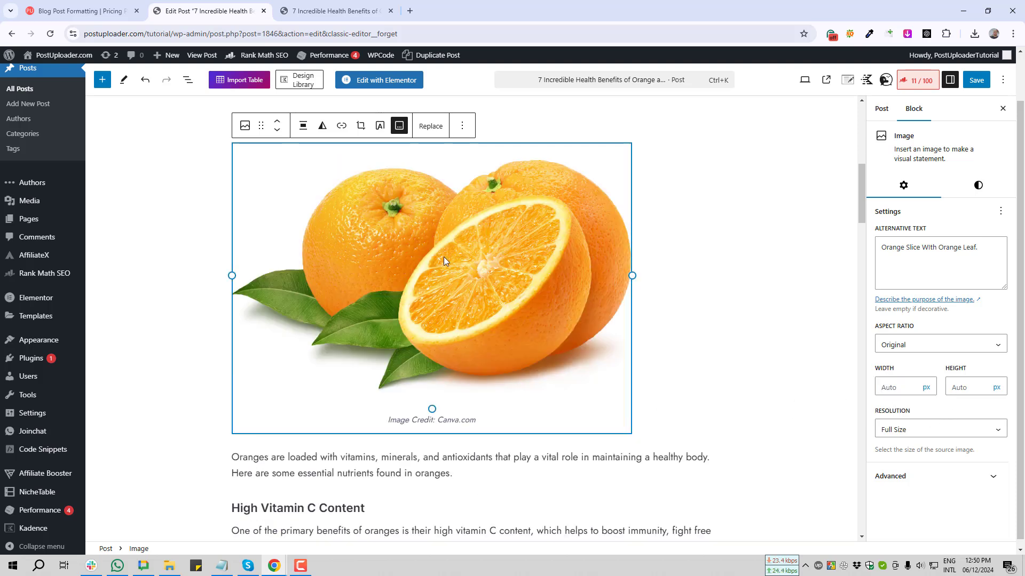
key("ctrl+z")
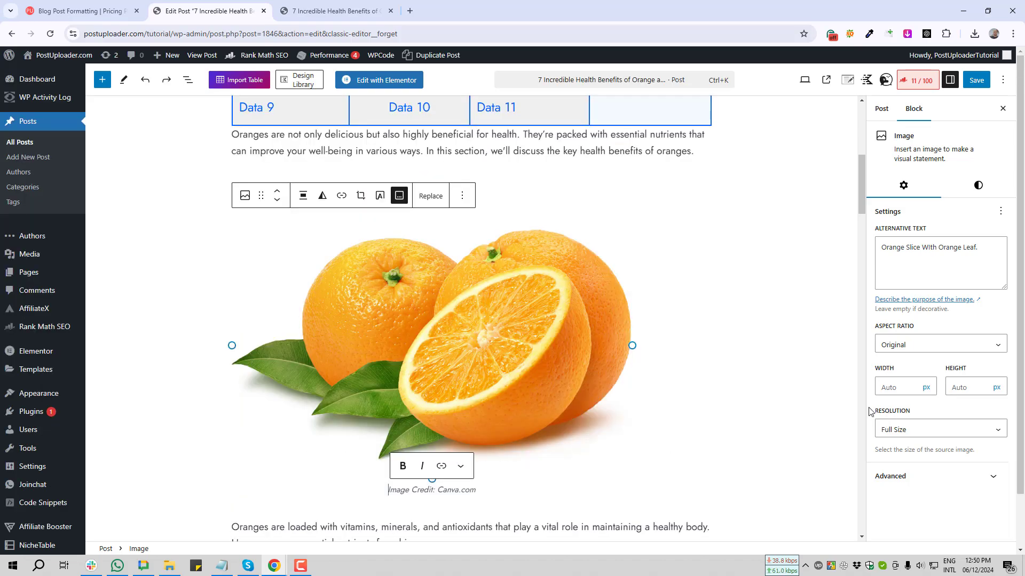
Step: Try the Medium and Thumbnail resolutions on the orange image, then restore Full Size
key("Print")
left_click_drag(867, 404, 1009, 445)
left_click(1000, 456)
left_click(935, 431)
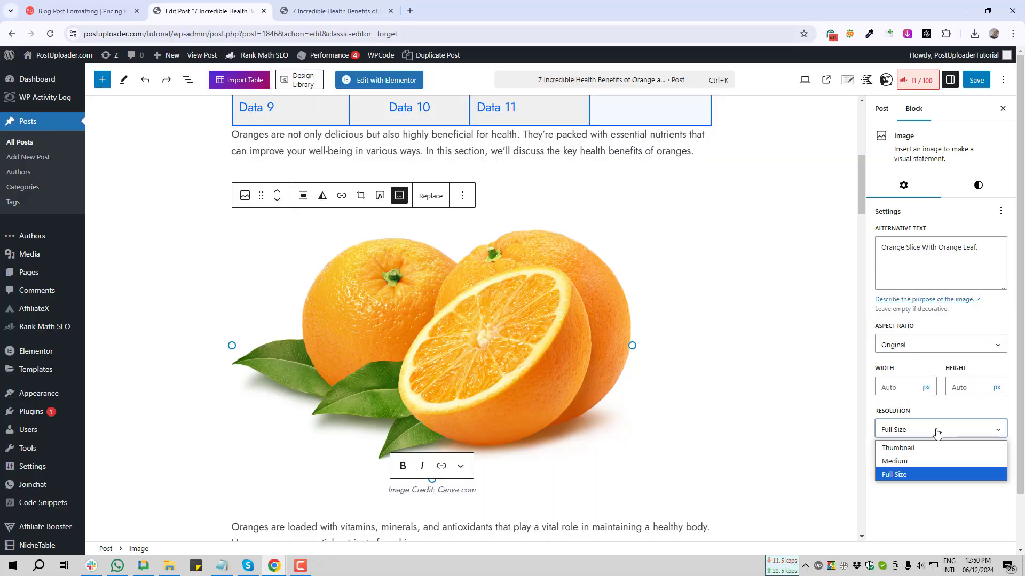
left_click(906, 466)
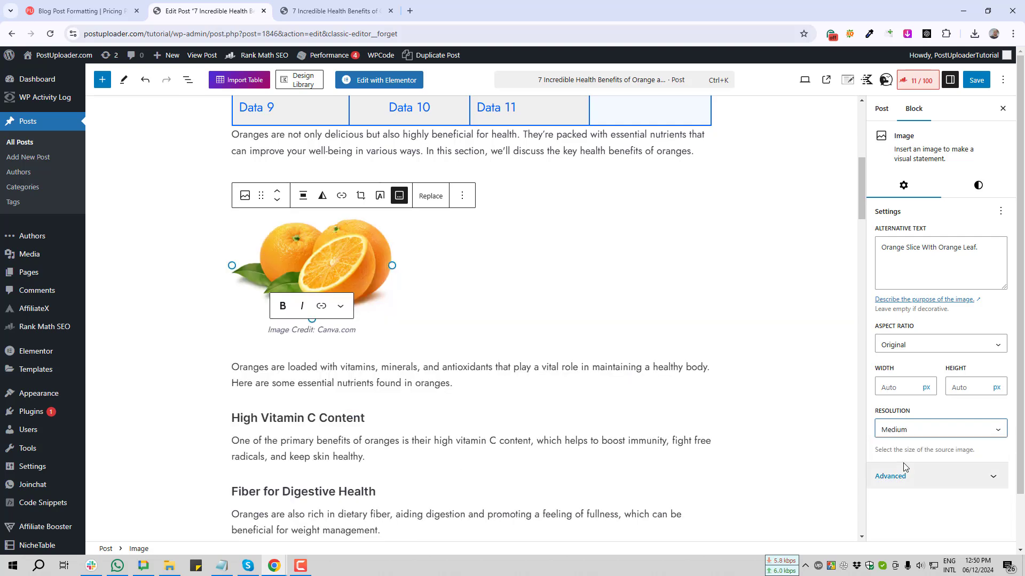
left_click(913, 431)
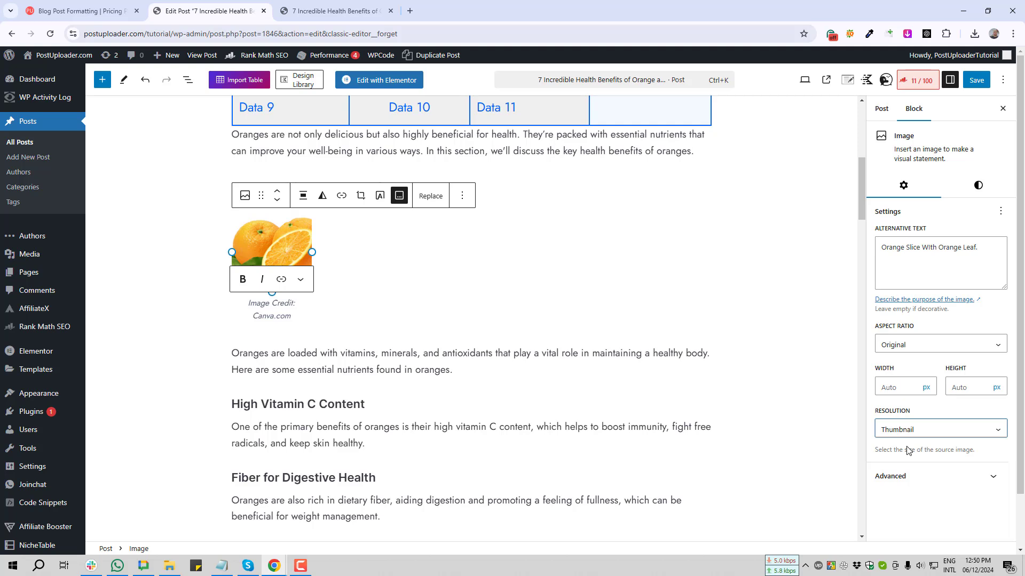
left_click(937, 434)
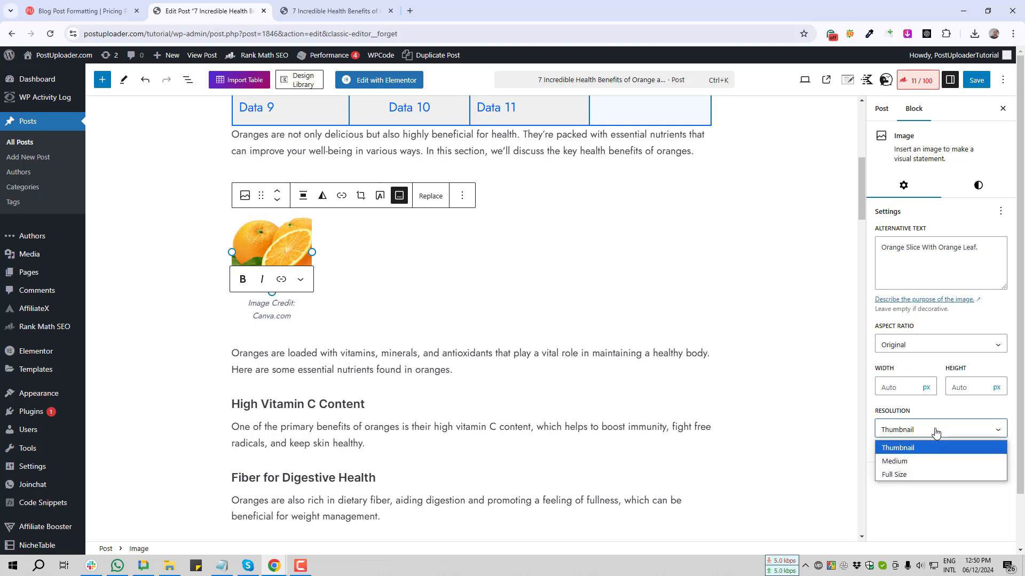
left_click(897, 474)
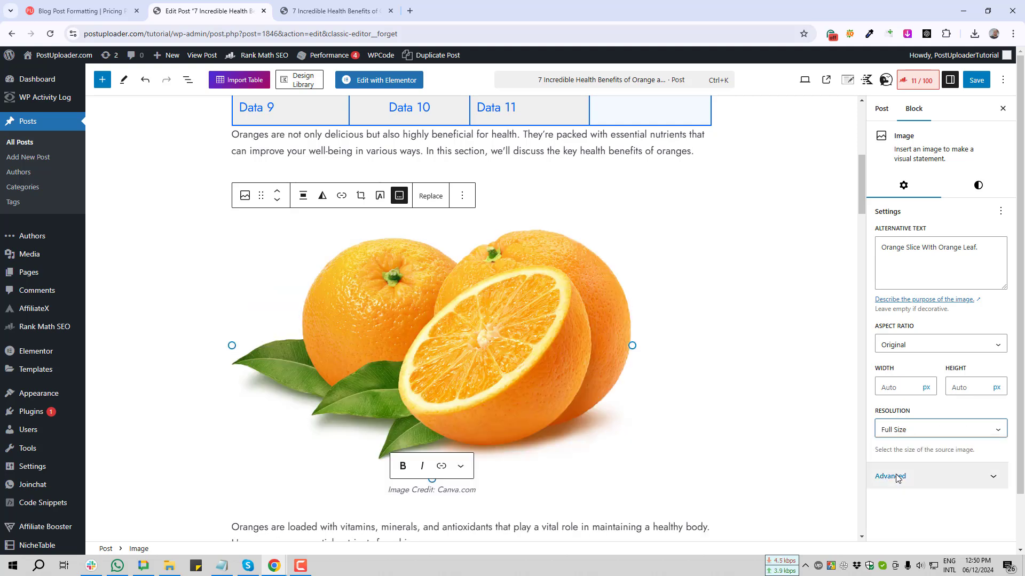
Step: Open the style settings of the orange image block
key("Print")
left_click_drag(870, 167, 1017, 516)
left_click(1008, 526)
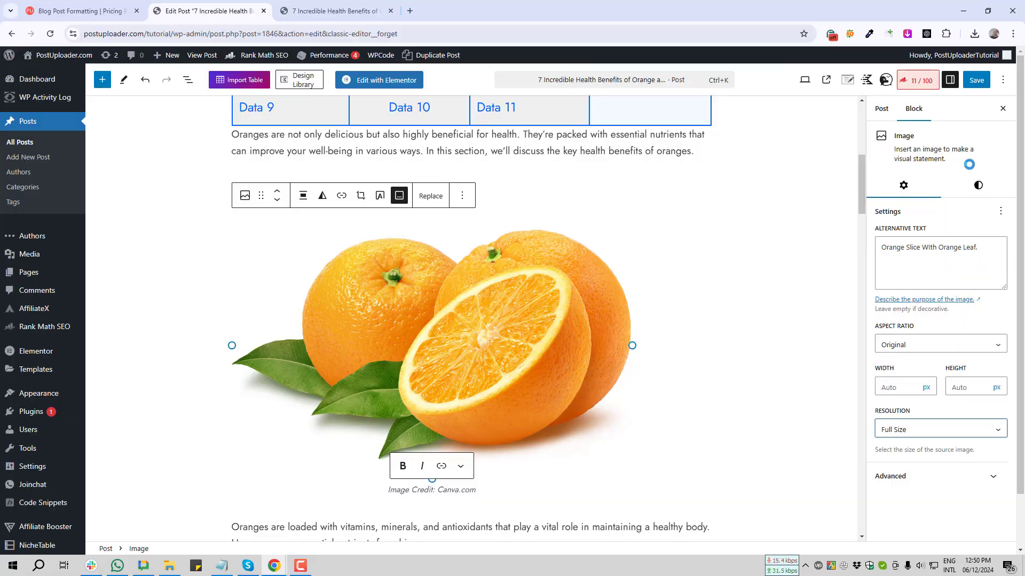
key("Print")
left_click_drag(969, 164, 996, 219)
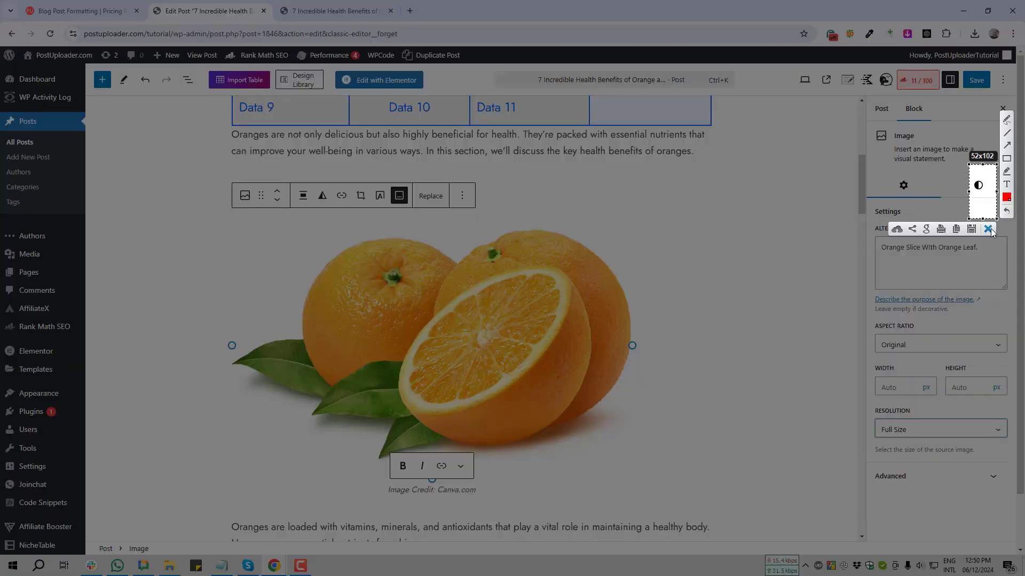
left_click(988, 229)
left_click(979, 187)
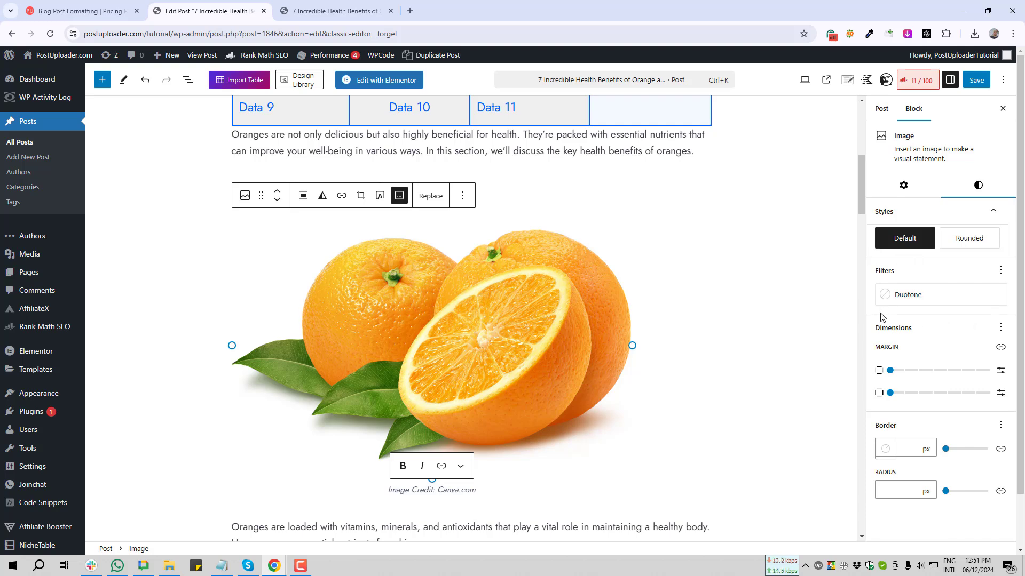
Step: Try the dark gray, Grayscale, purple-yellow, blue-red and blue-orange duotone filters on the orange image, then clear the filter
key("Print")
left_click_drag(865, 256, 1010, 320)
left_click(1002, 329)
left_click(907, 302)
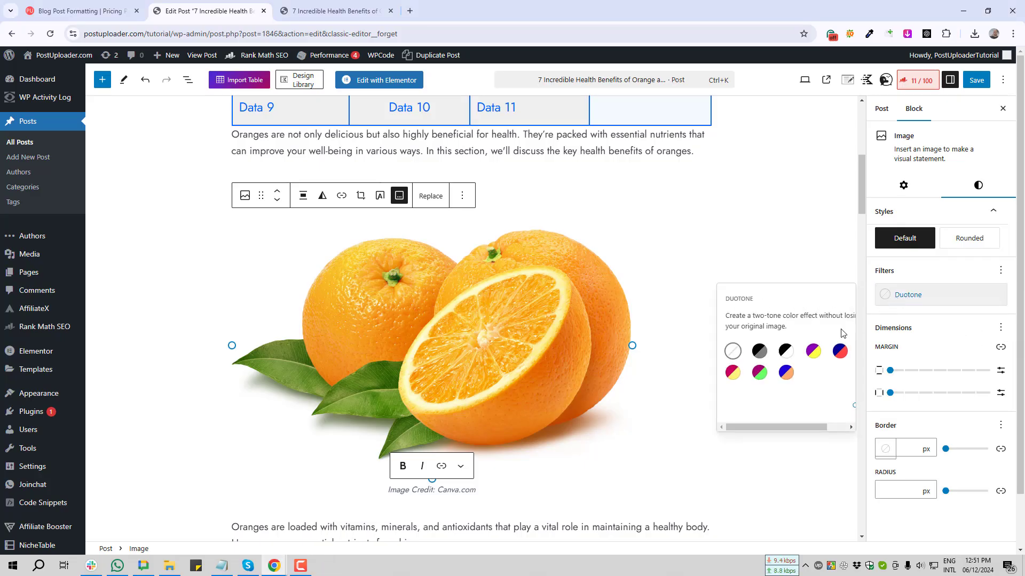
left_click(761, 352)
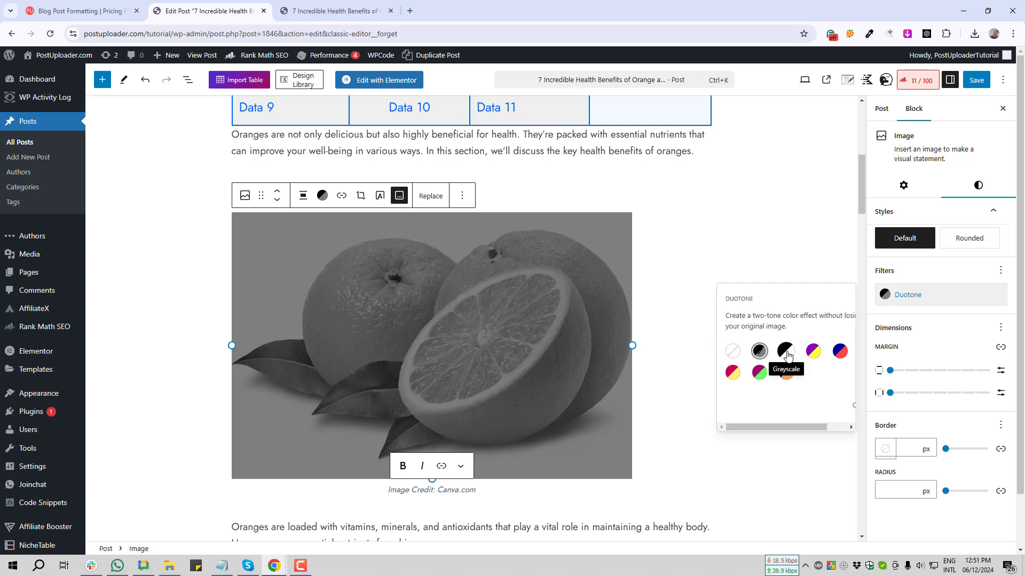
left_click(786, 352)
left_click(813, 352)
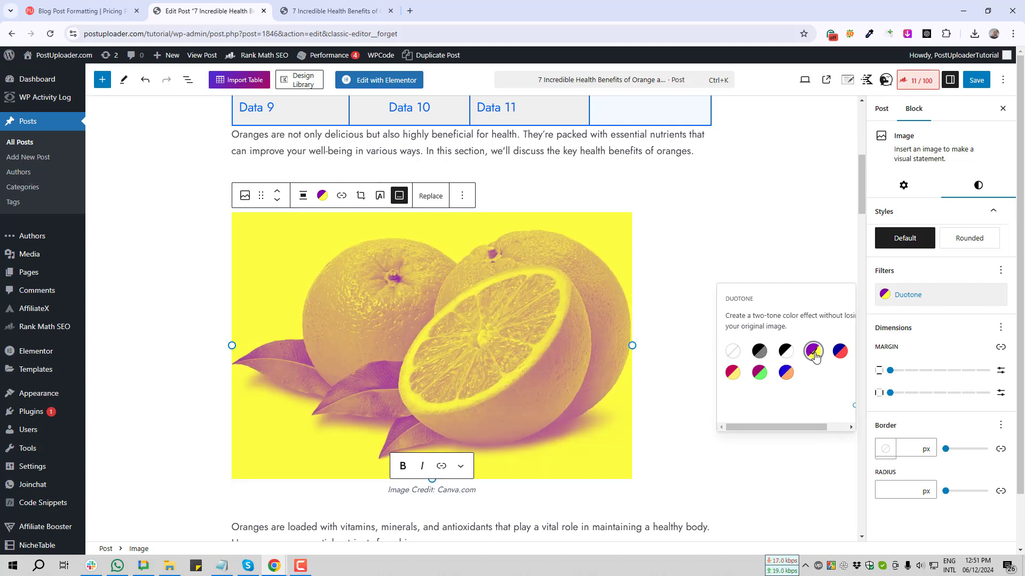
left_click(839, 351)
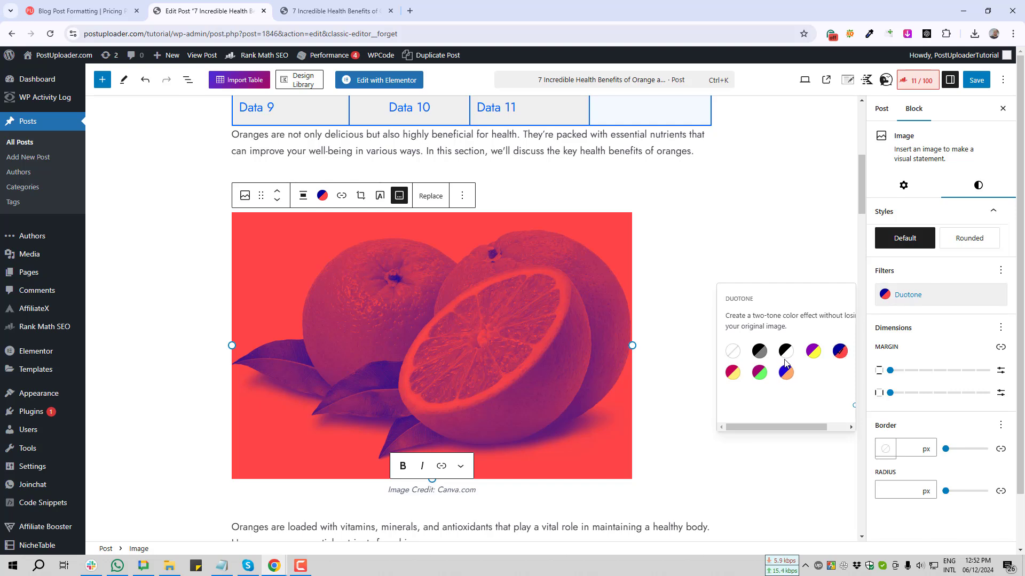
left_click(786, 351)
left_click(786, 373)
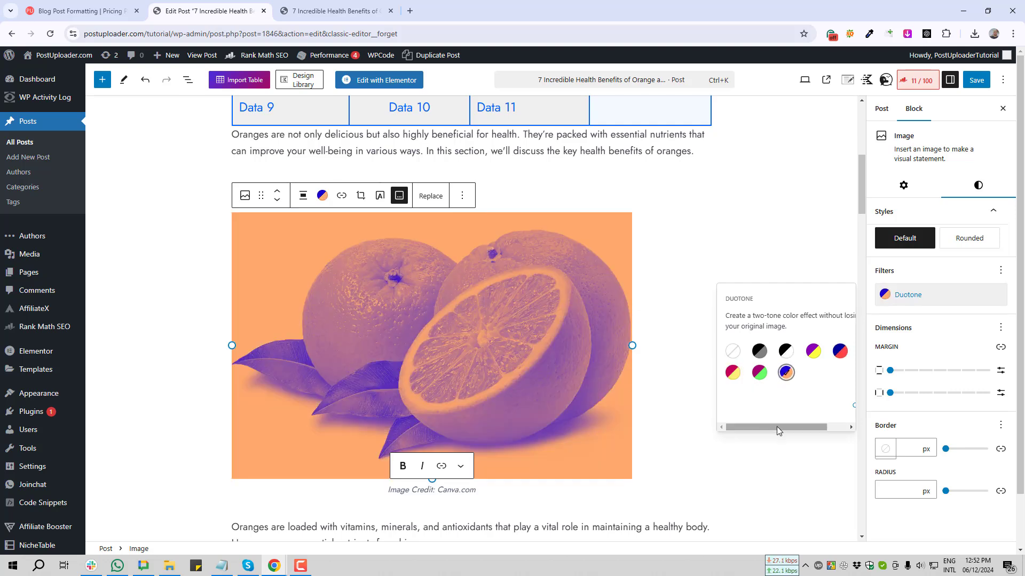
left_click_drag(777, 427, 797, 427)
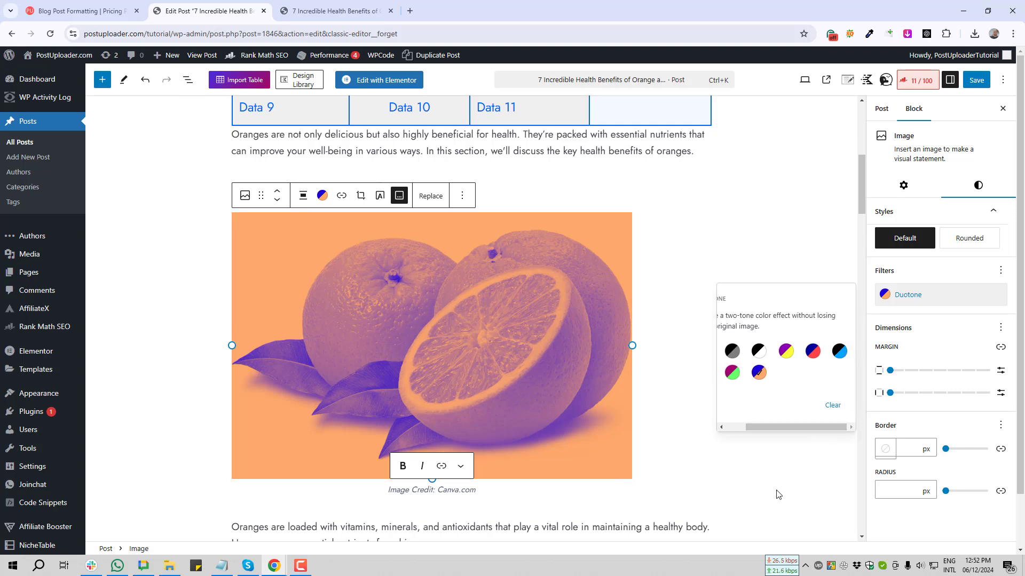
left_click(831, 409)
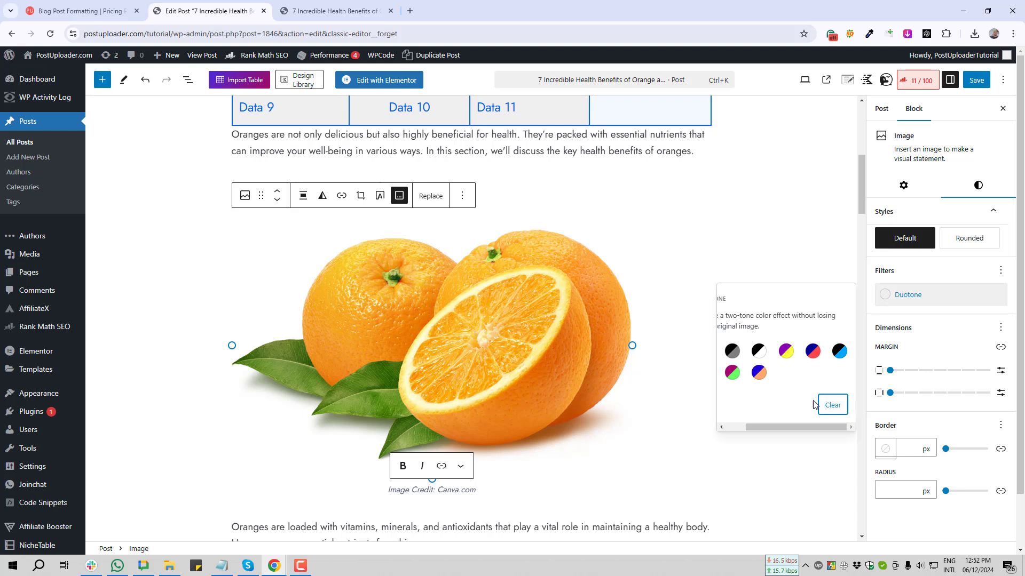
left_click(954, 351)
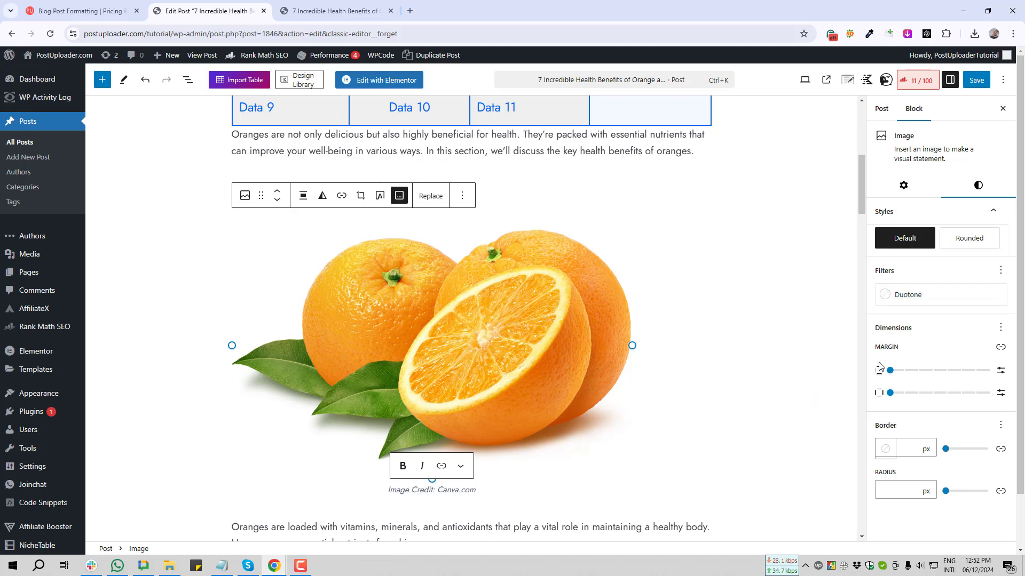
Step: Add a border to the orange image, trying a width of 2 px first and then setting it to 5 px
mouse_move(890, 371)
left_mouse_down()
mouse_move(945, 377)
mouse_move(887, 384)
left_mouse_up()
key("Print")
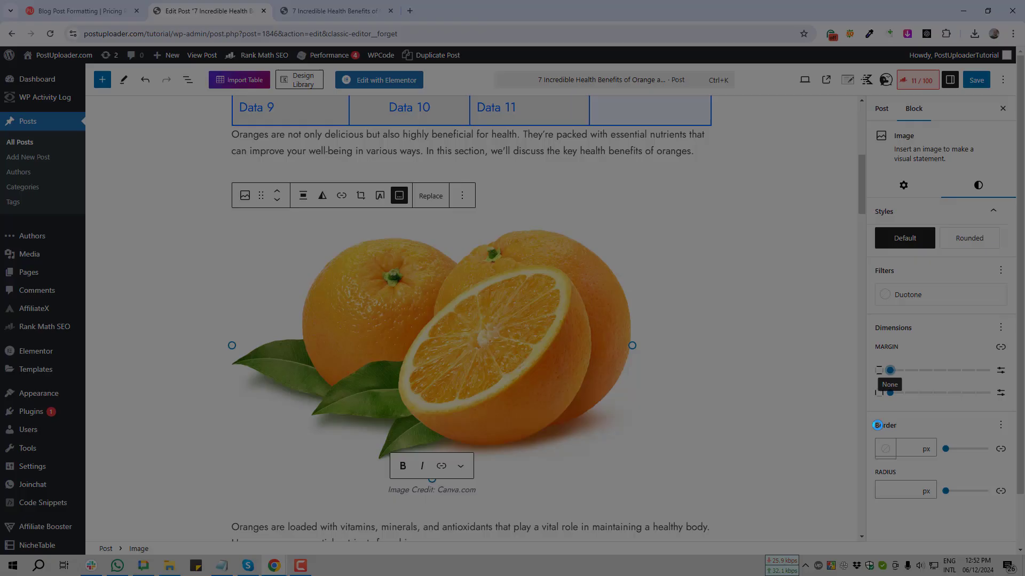
left_click_drag(871, 419, 904, 432)
left_click(896, 442)
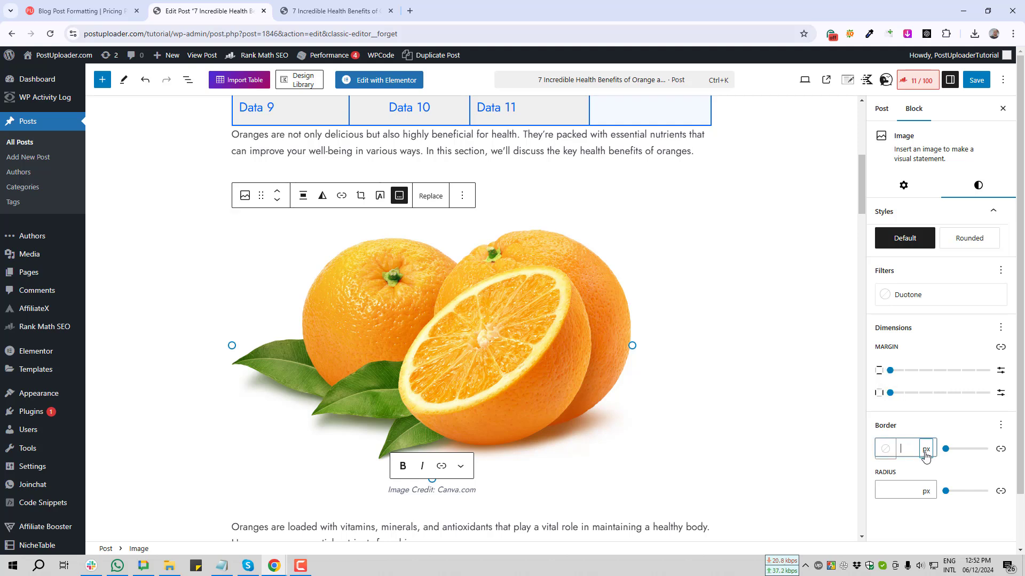
type("2")
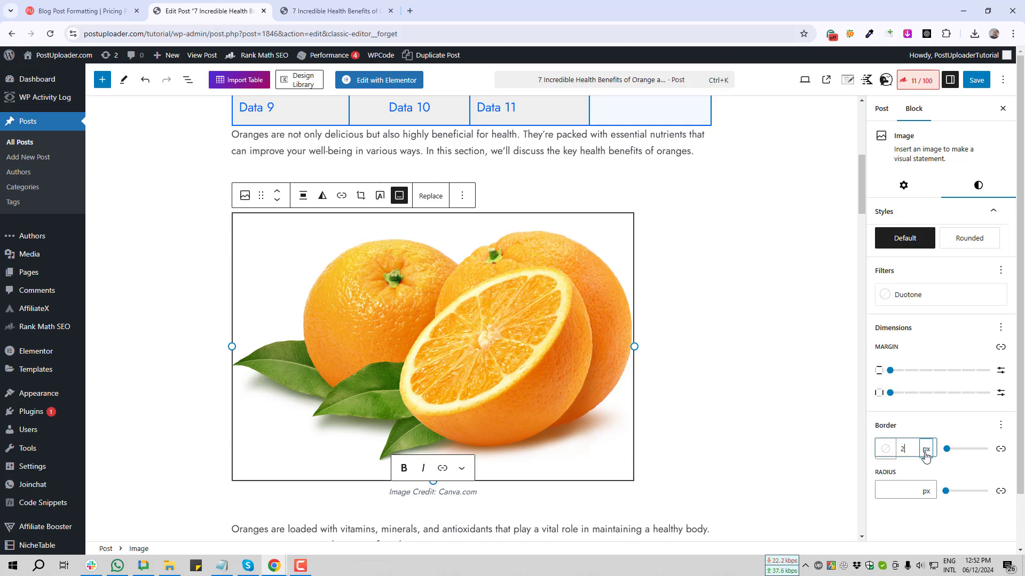
left_click_drag(910, 449, 901, 450)
type("5")
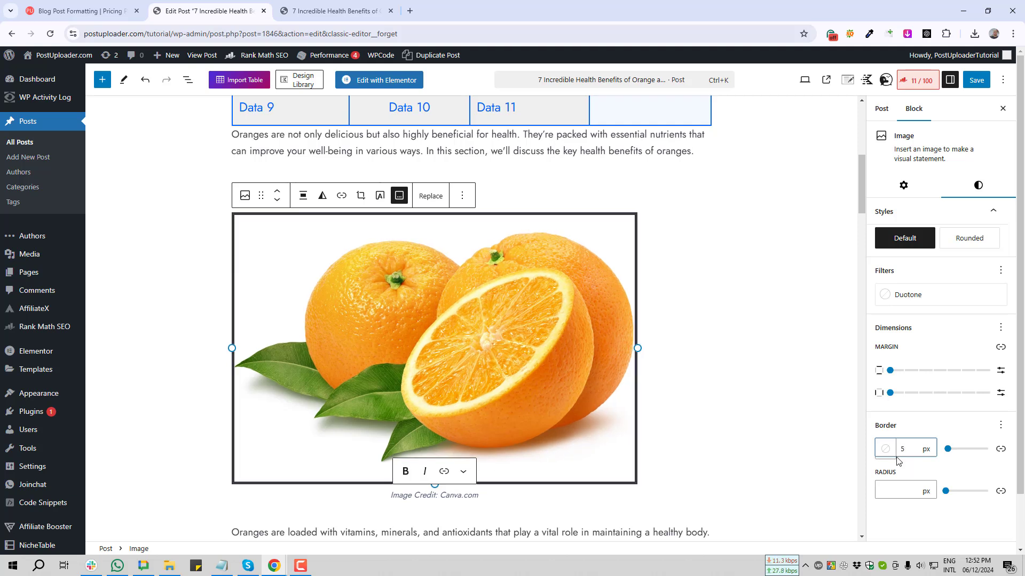
Step: Color the orange image's border, trying theme blue and custom green before settling on a custom purple
key("Print")
left_click_drag(870, 429, 901, 465)
left_click(894, 476)
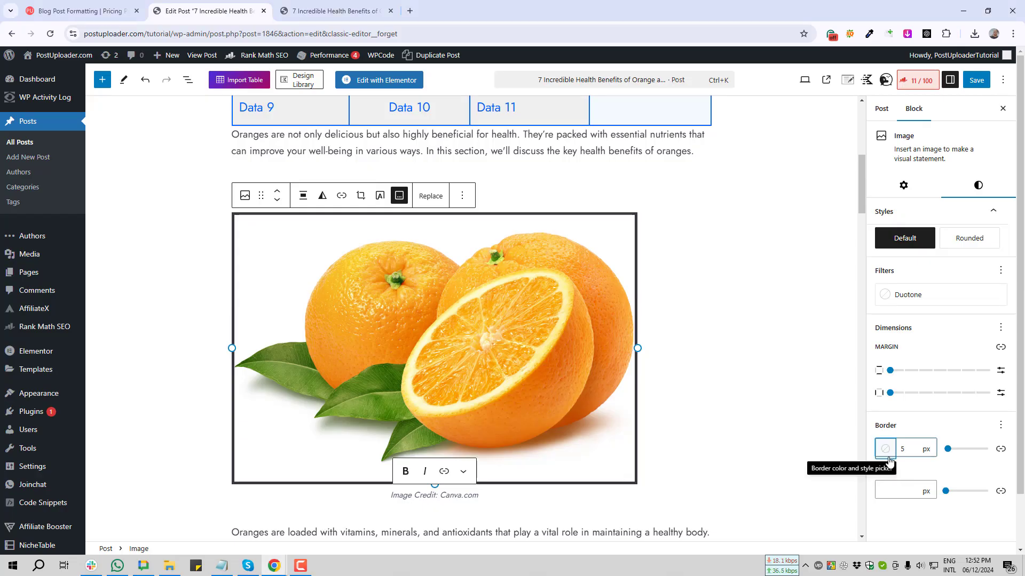
left_click(887, 457)
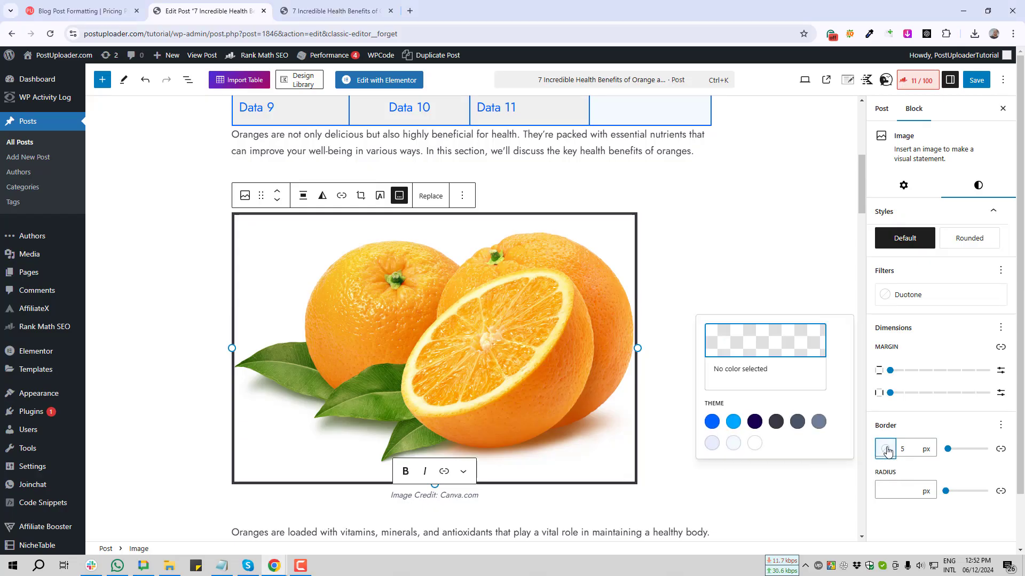
left_click(712, 423)
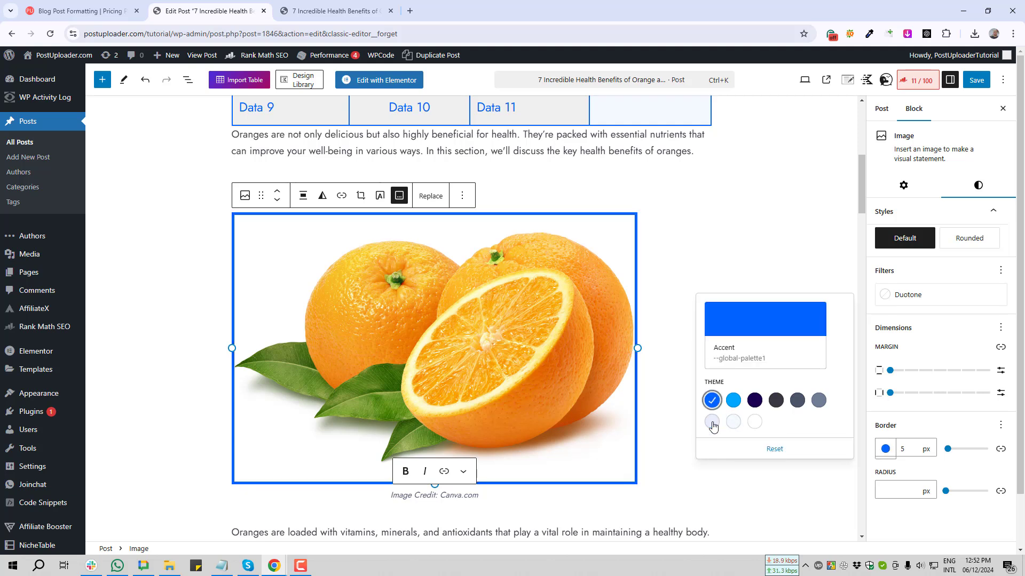
left_click(779, 327)
left_click(567, 501)
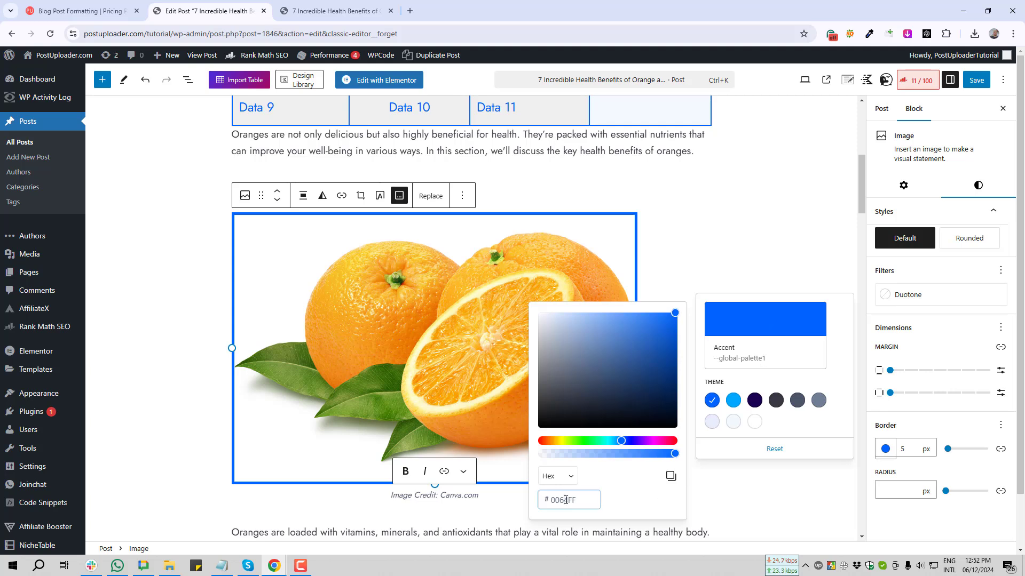
double_click(566, 500)
left_click_drag(563, 441, 581, 441)
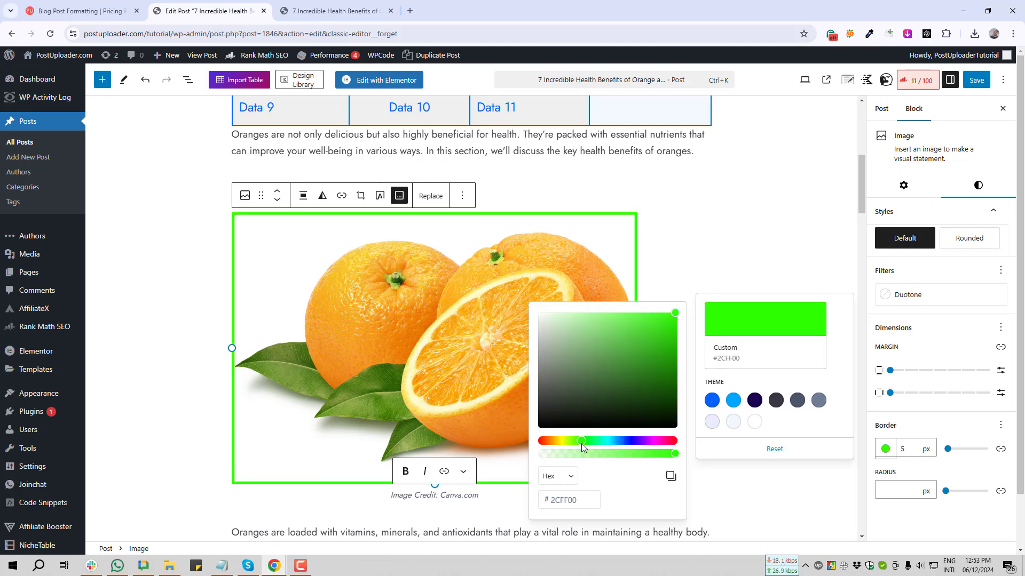
left_click(641, 443)
Step: Try a border radius of 25 px on the orange image, then clear the radius value
left_click(901, 492)
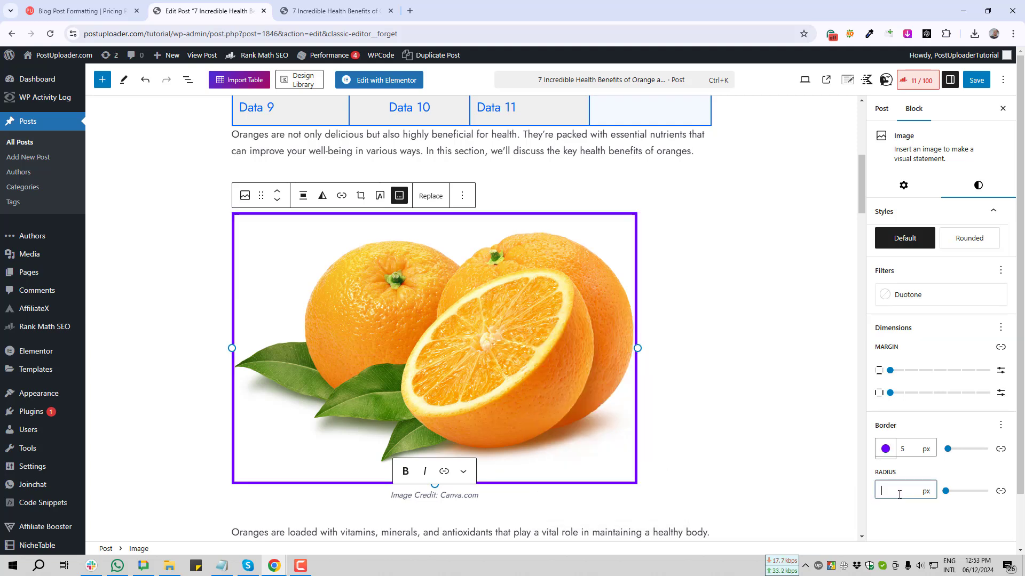
type("25")
key("Print")
mouse_move(580, 176)
left_mouse_down()
mouse_move(681, 286)
mouse_move(681, 319)
mouse_move(687, 298)
left_mouse_up()
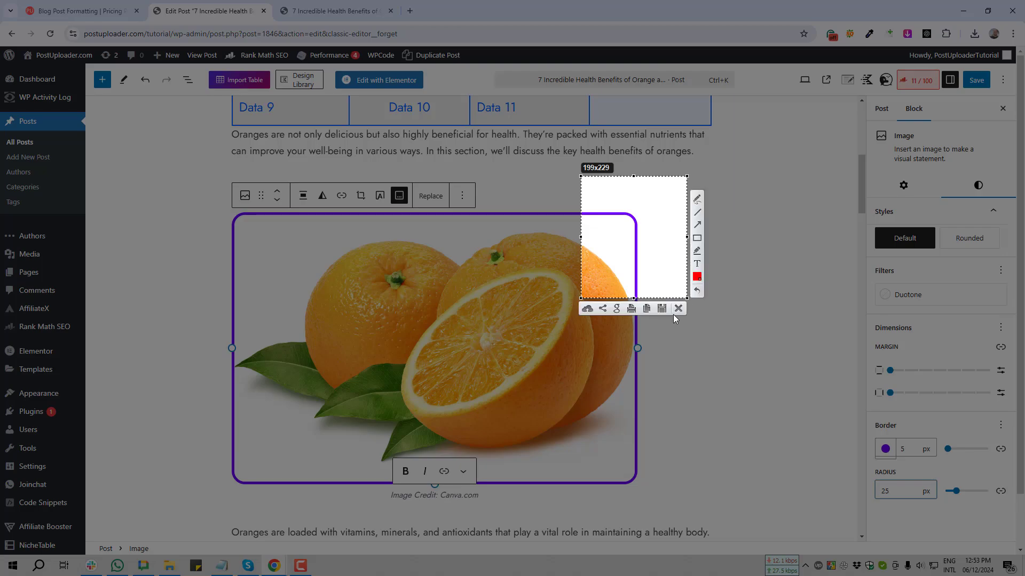
left_click(679, 309)
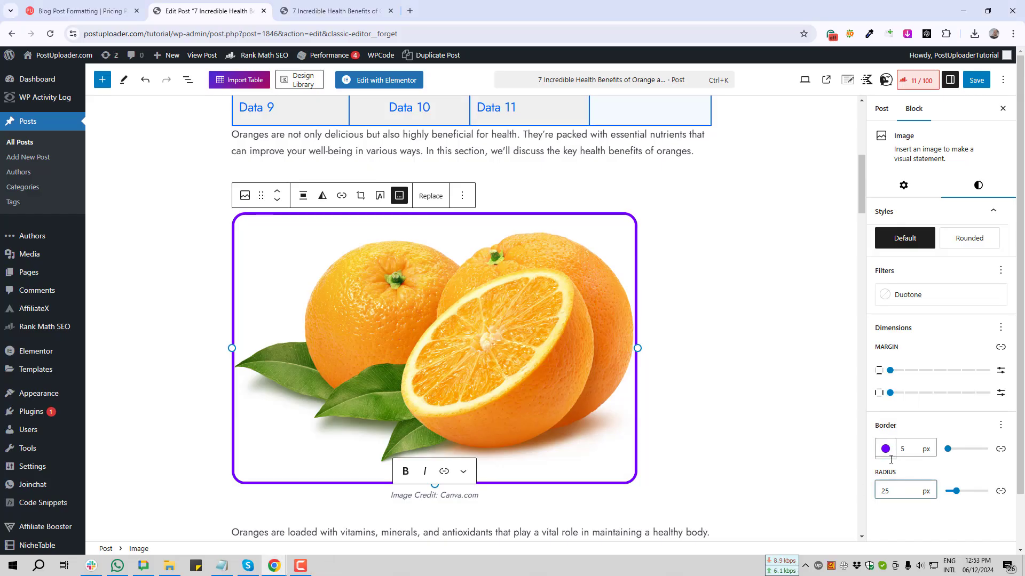
key("BackSpace")
key("BackSpace")
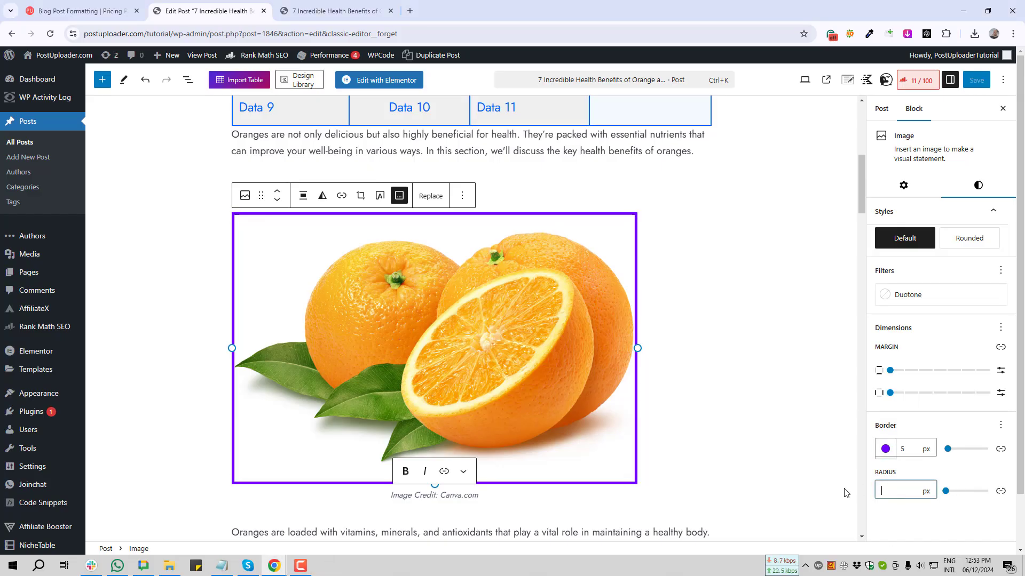
Step: Apply the Rounded style to the orange image
key("Print")
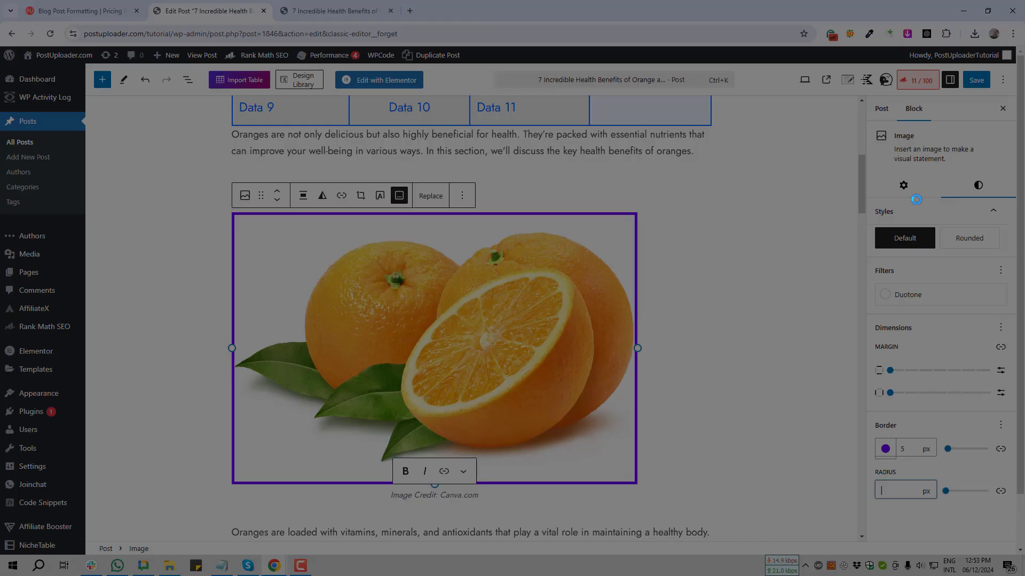
left_click_drag(917, 199, 1012, 273)
left_click(1003, 283)
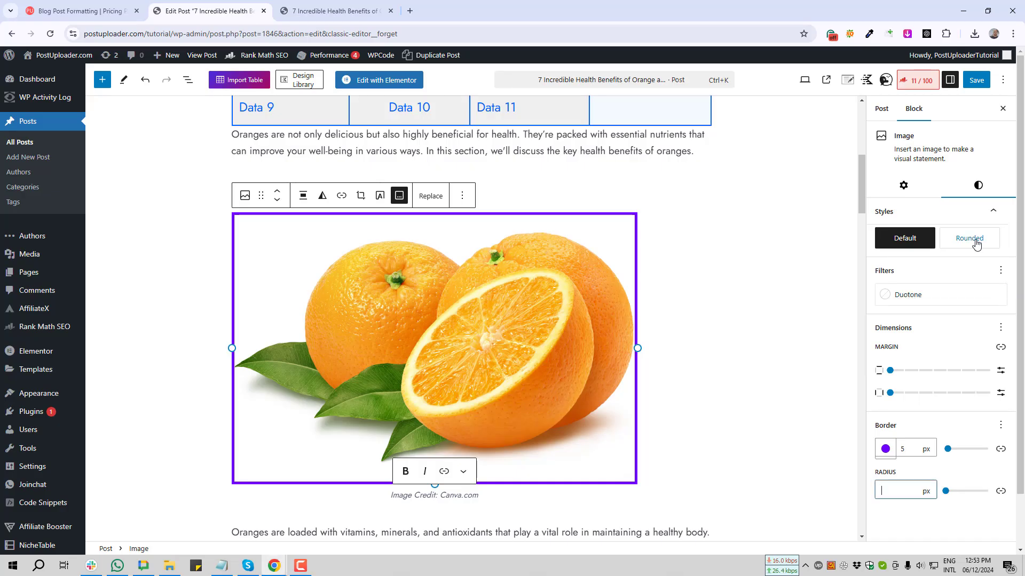
left_click(973, 240)
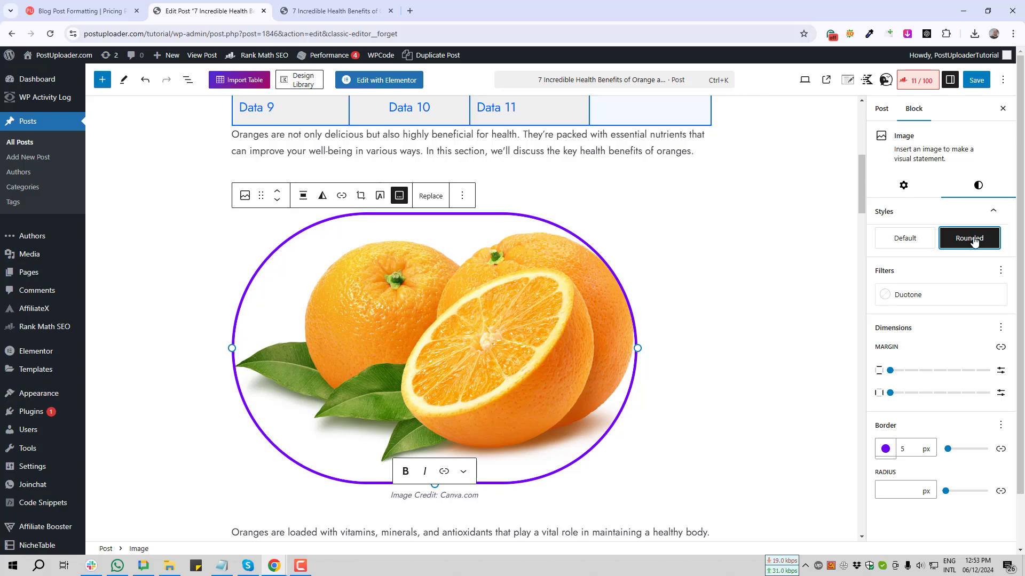
key("Print")
mouse_move(168, 182)
left_mouse_down()
mouse_move(227, 298)
mouse_move(753, 499)
mouse_move(747, 516)
left_mouse_up()
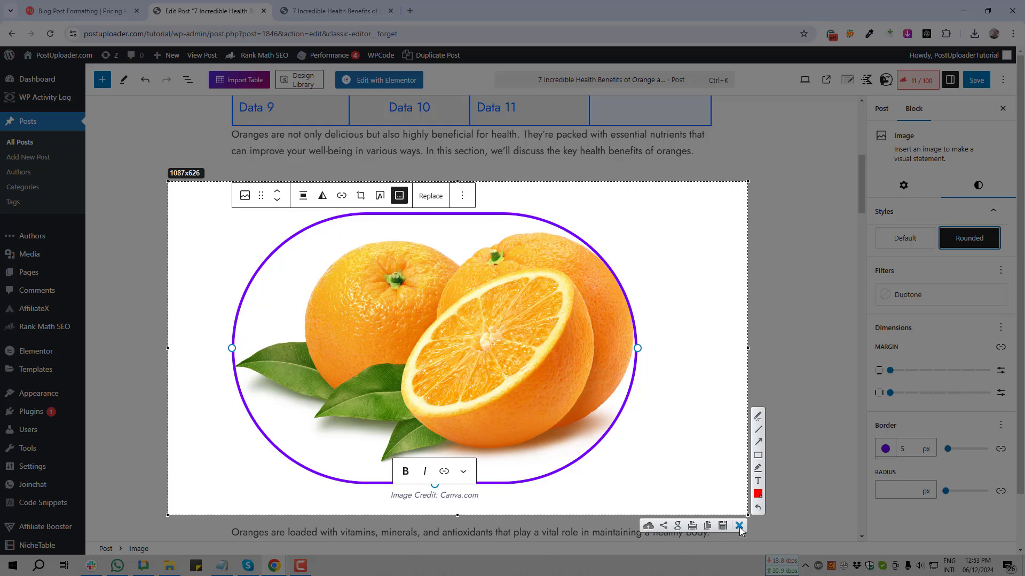
left_click(739, 526)
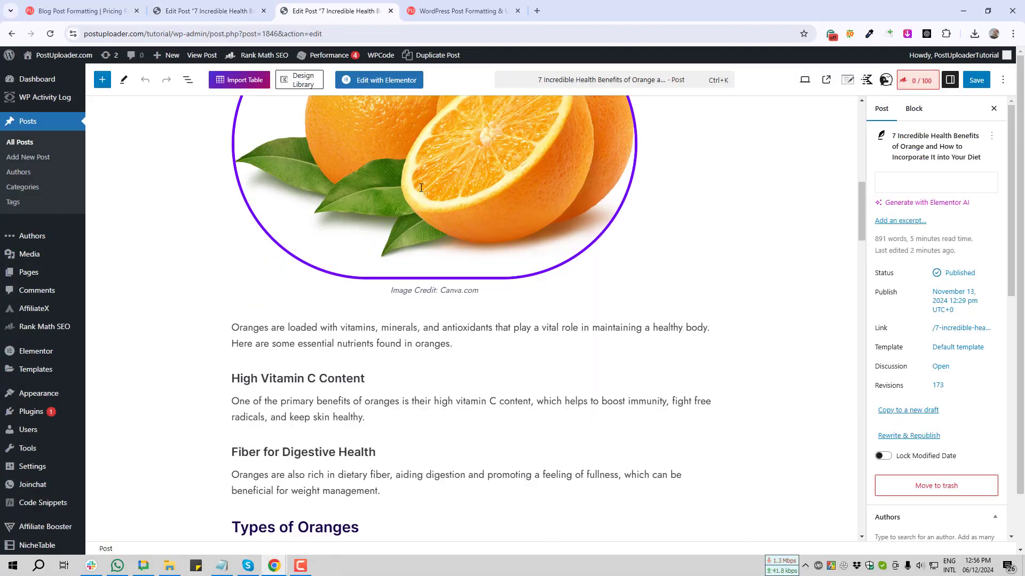
Step: Delete the rounded orange image under the heading "The Nutritional Power of Orange"
scroll(432, 345, "up", 4)
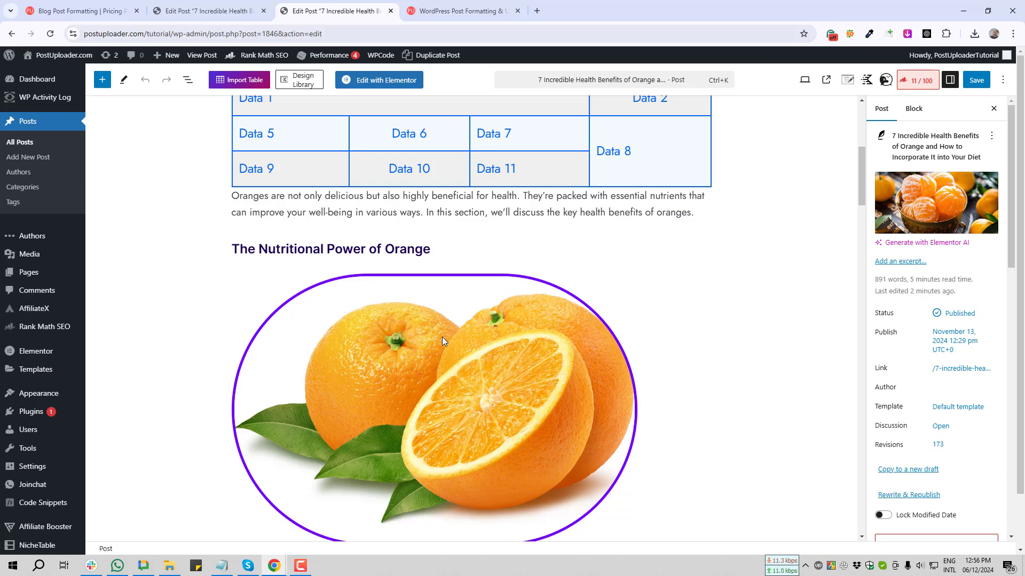
left_click(410, 385)
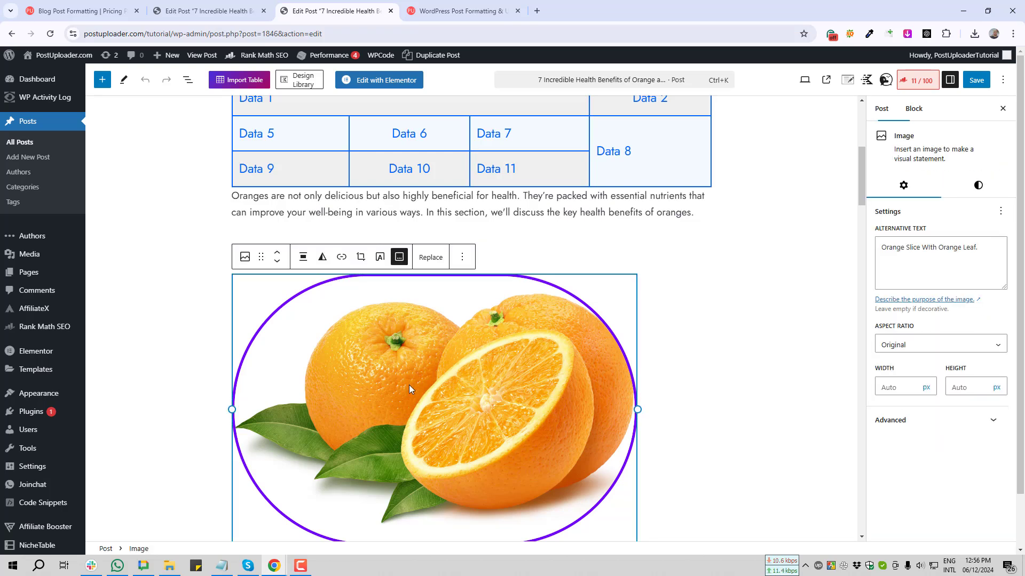
key("Delete")
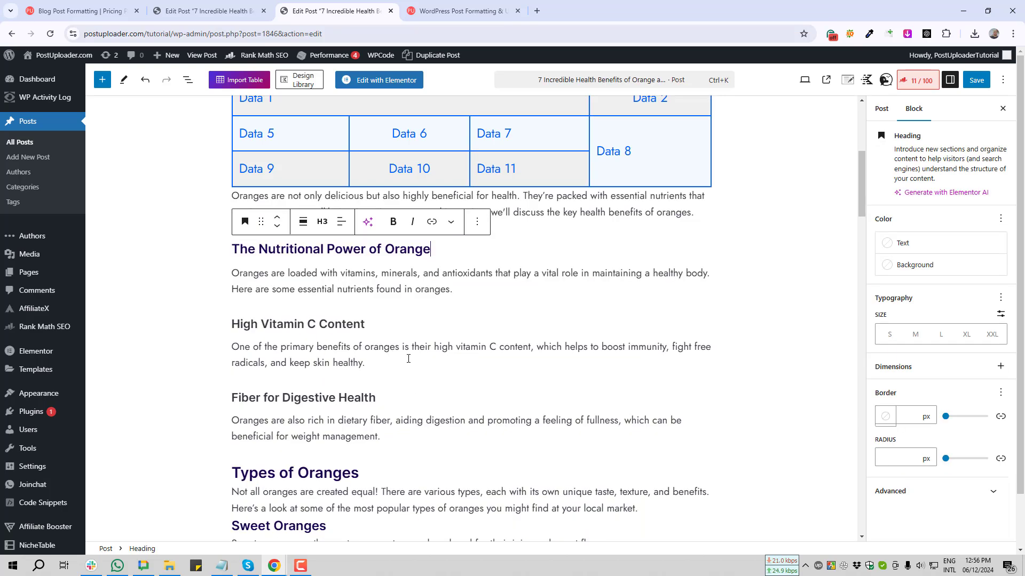
Step: Insert an Image block below the heading "The Nutritional Power of Orange" and open its Insert from URL option
key("Return")
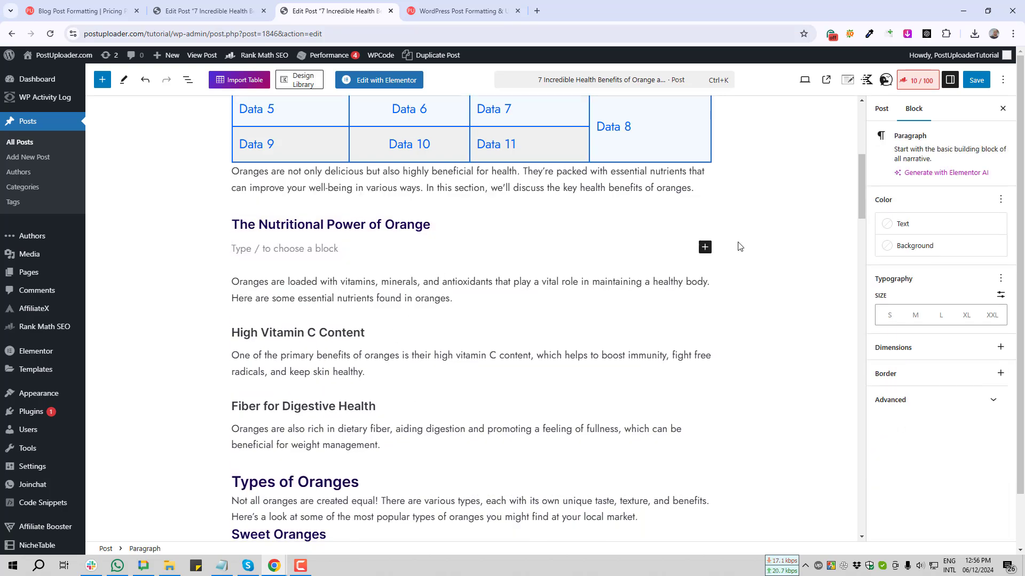
left_click(705, 246)
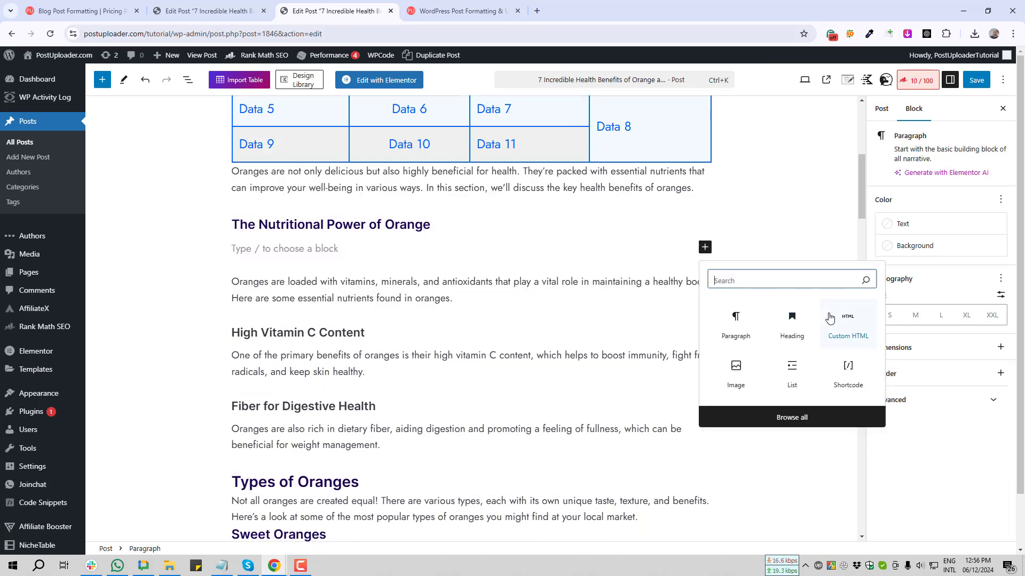
left_click(742, 376)
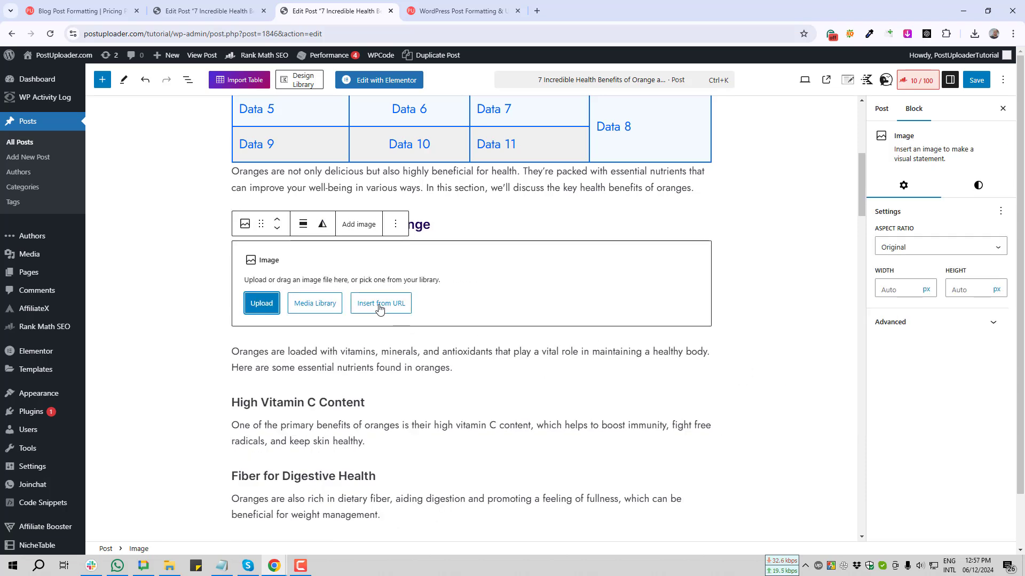
key("Print")
left_click_drag(342, 273, 428, 323)
left_click(421, 334)
left_click(390, 304)
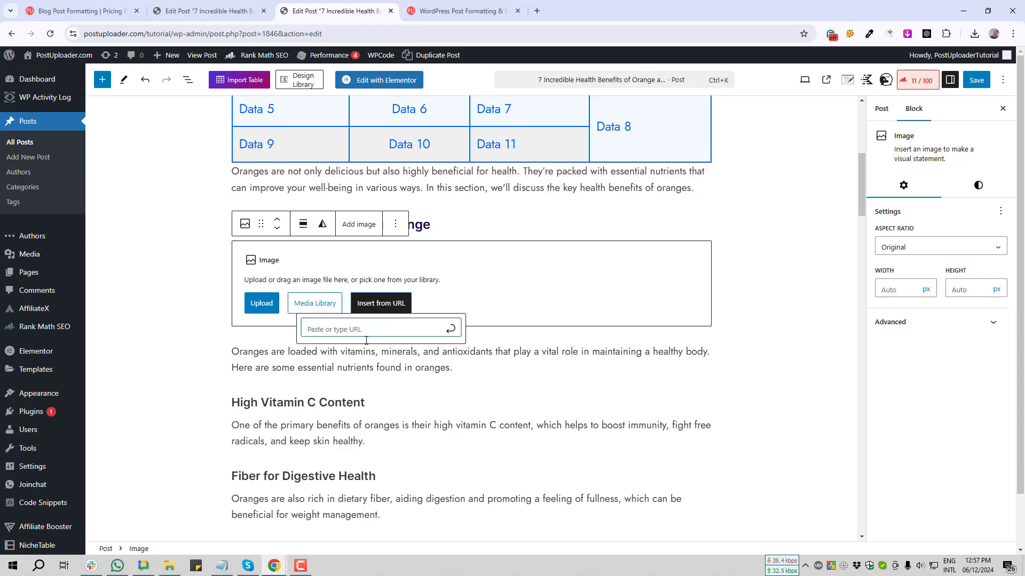
Step: Open the pink WordPress Post Formatting & Uploading Service banner in a new browser tab and get its image address
left_click(461, 10)
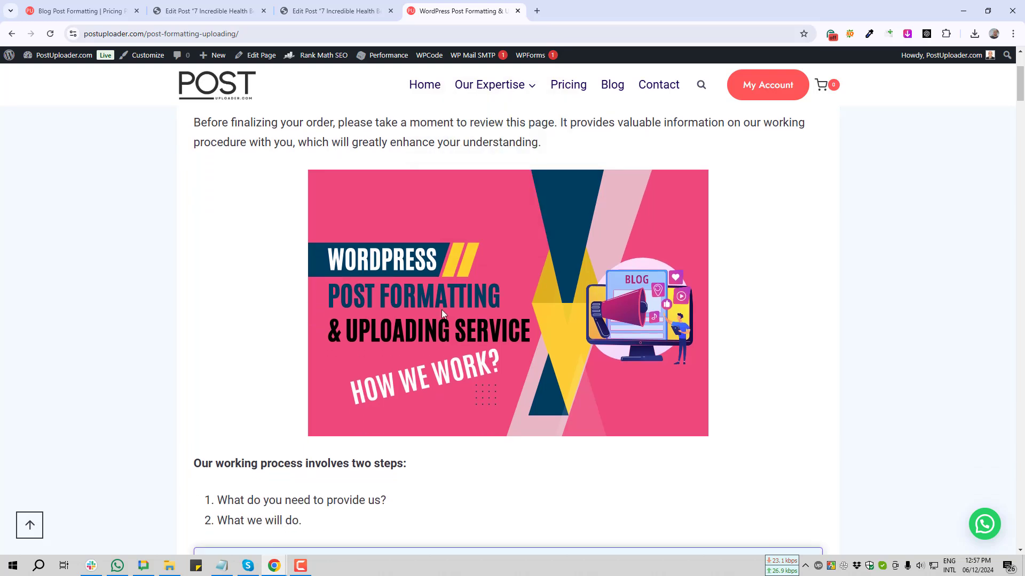
right_click(411, 235)
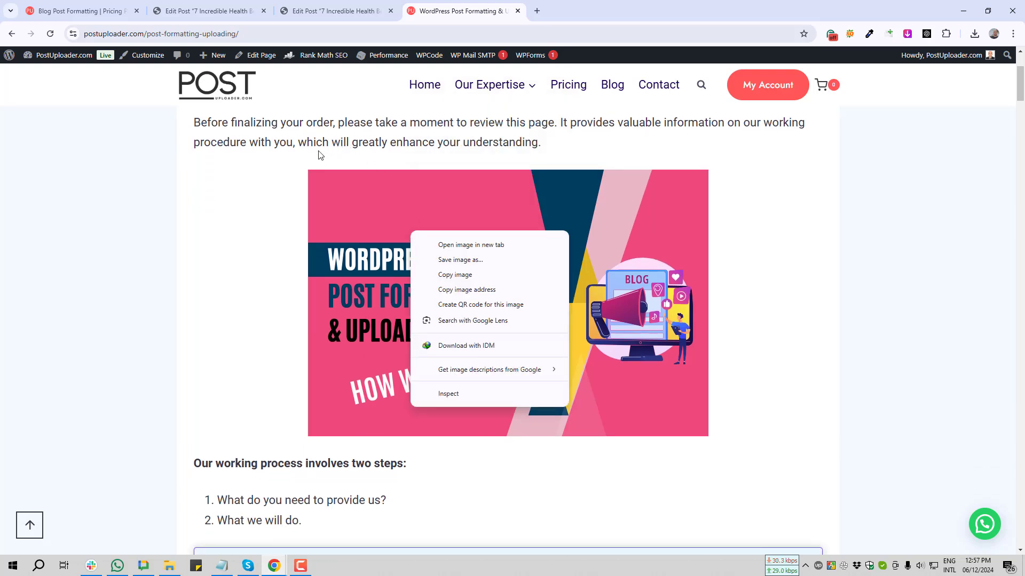
left_click(427, 245)
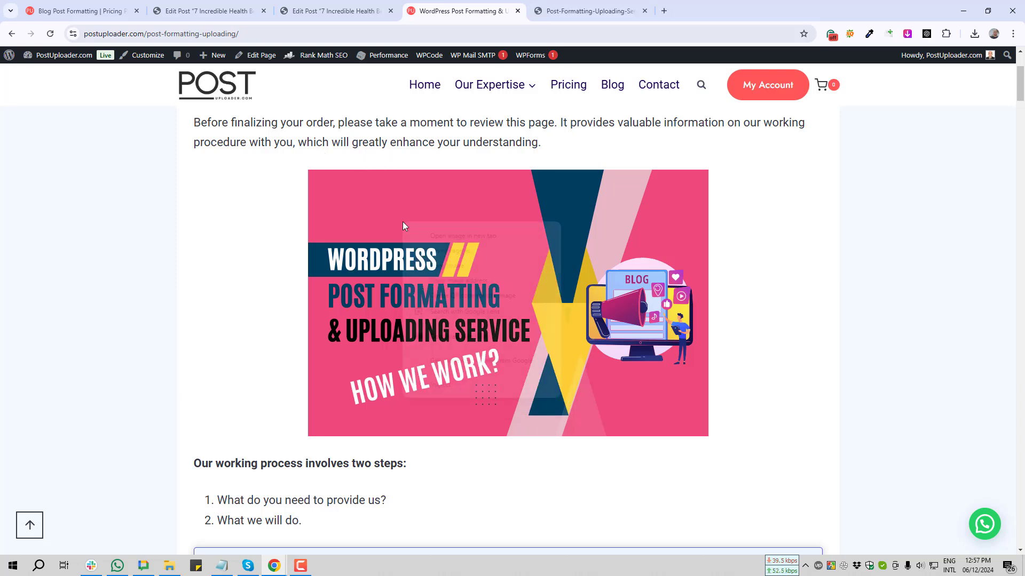
right_click(403, 222)
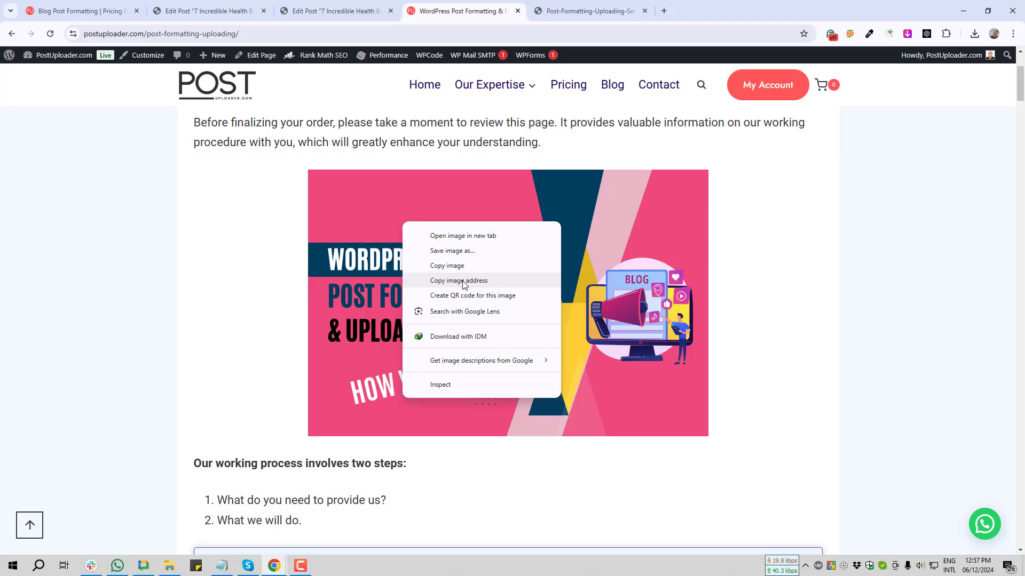
key("Print")
left_click_drag(376, 263, 576, 216)
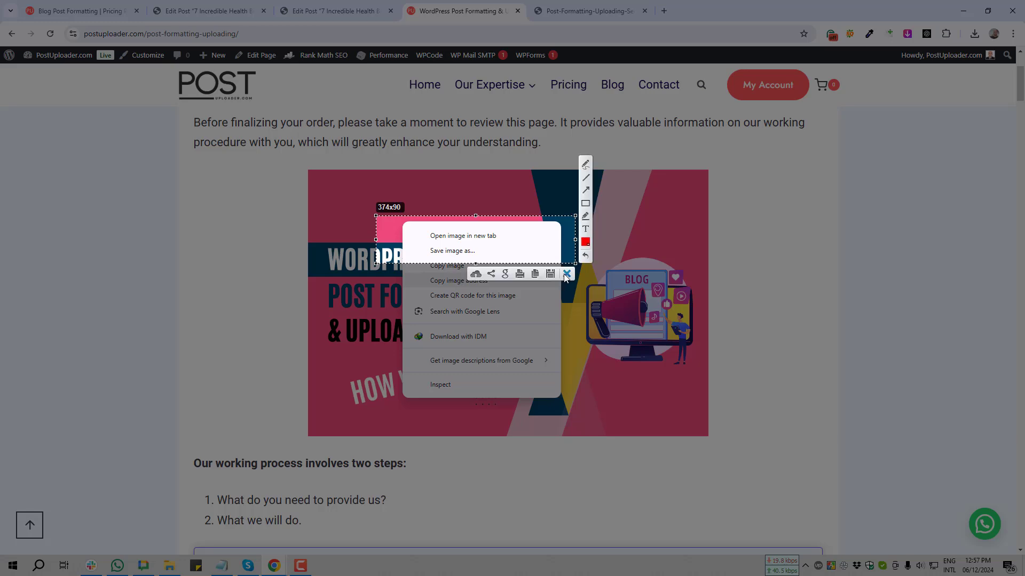
left_click(565, 277)
left_click(590, 11)
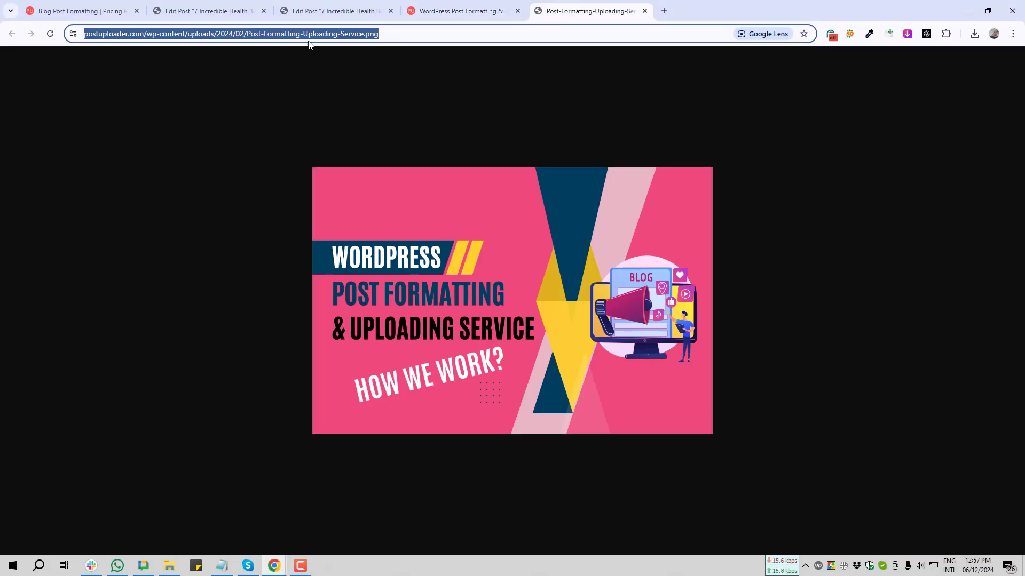
Step: Insert the banner into the post's empty Image block from the copied Post-Formatting-Uploading-Service.png URL
left_click(326, 7)
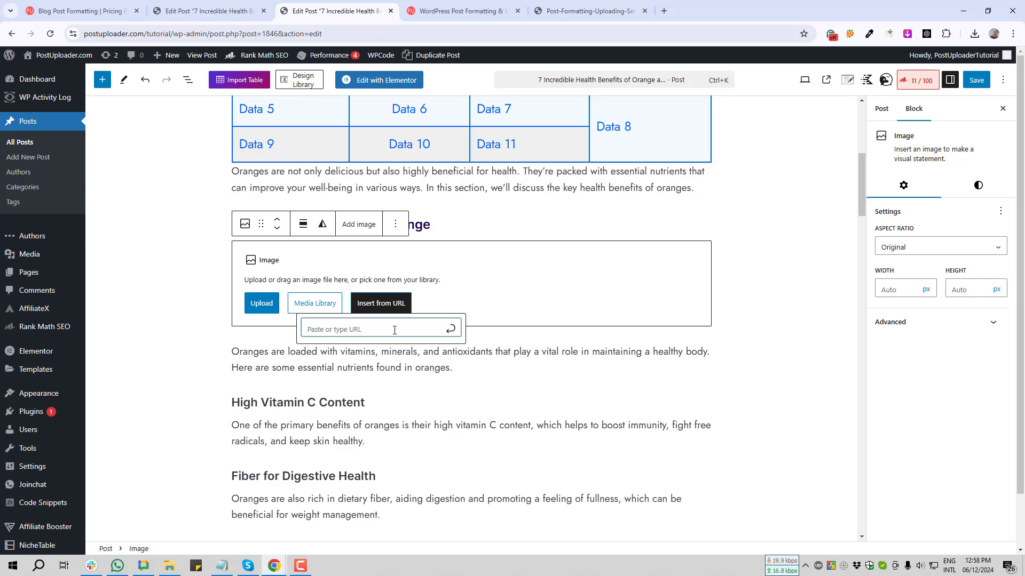
key("ctrl+v")
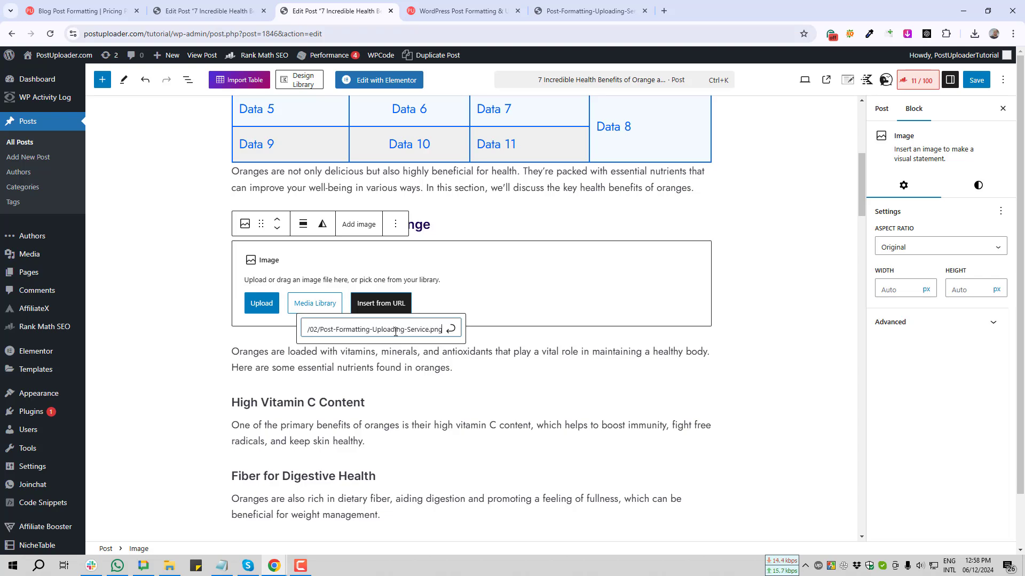
left_click(449, 331)
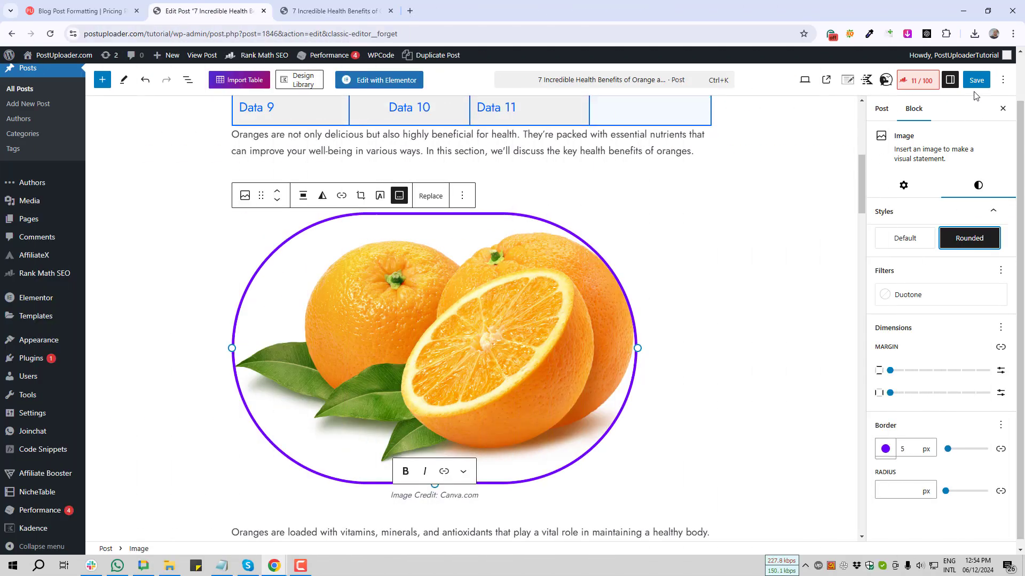
Step: Save the post containing the rounded, purple-bordered orange image
left_click(978, 82)
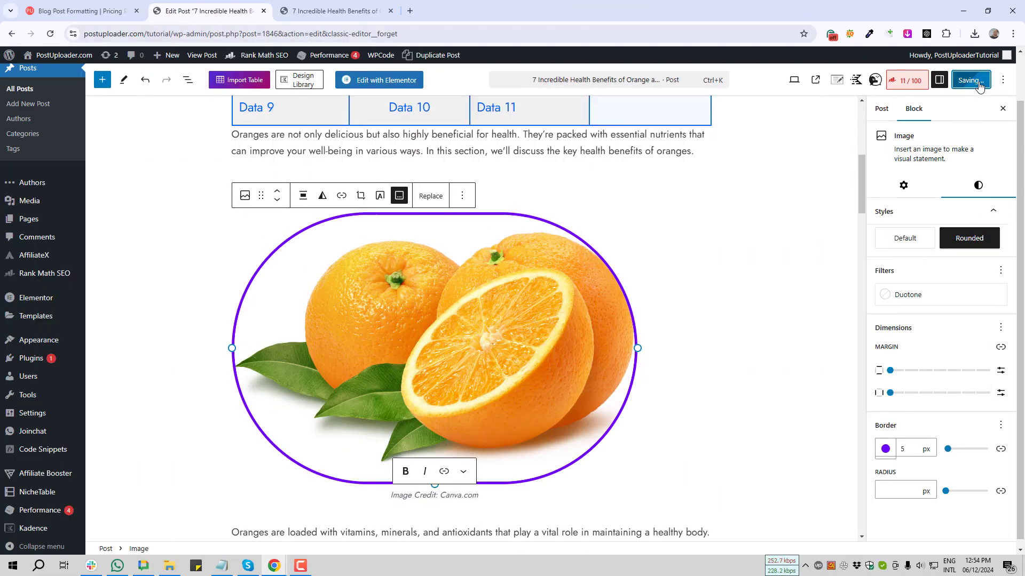
Step: Open the site's Media Library and look through the uploaded items
key("Print")
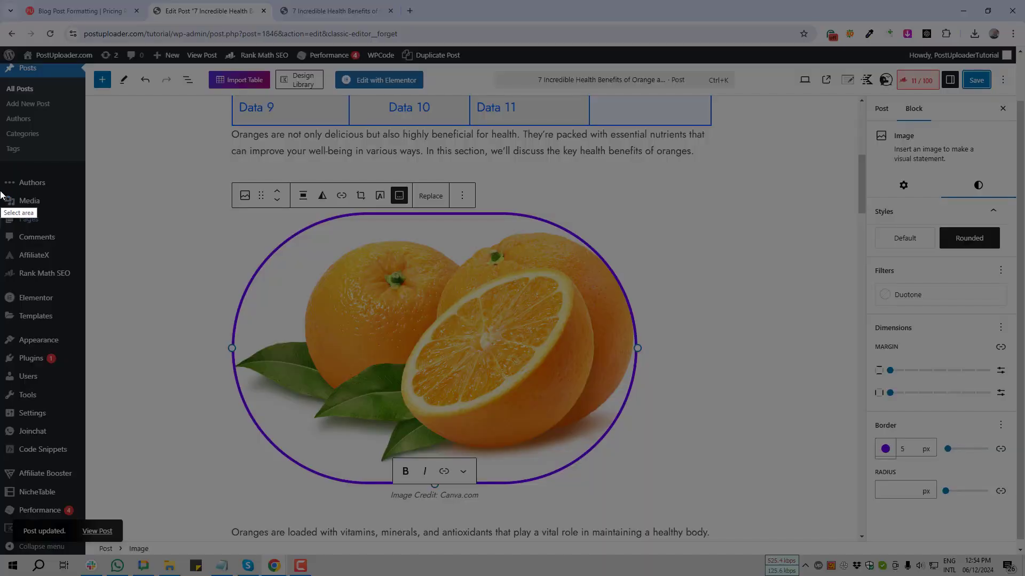
left_click_drag(0, 190, 108, 219)
left_click(105, 228)
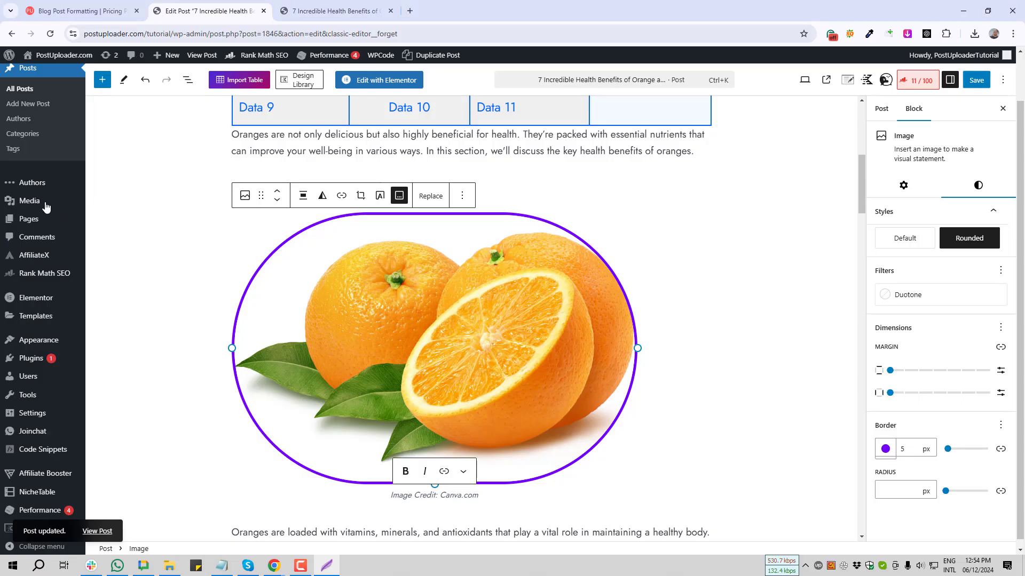
mouse_move(25, 202)
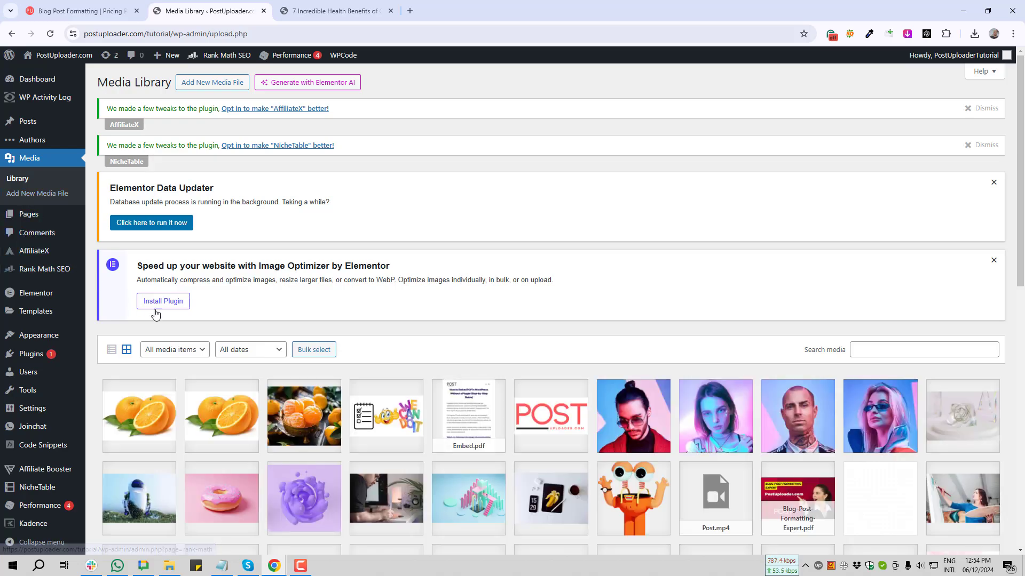
scroll(286, 293, "down", 4)
scroll(289, 297, "down", 7)
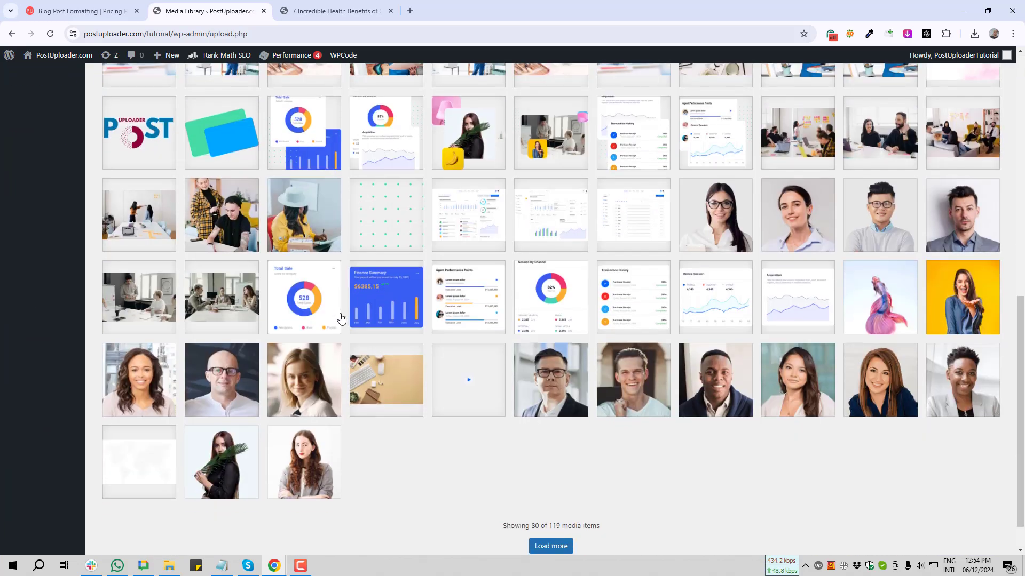
scroll(412, 299, "up", 10)
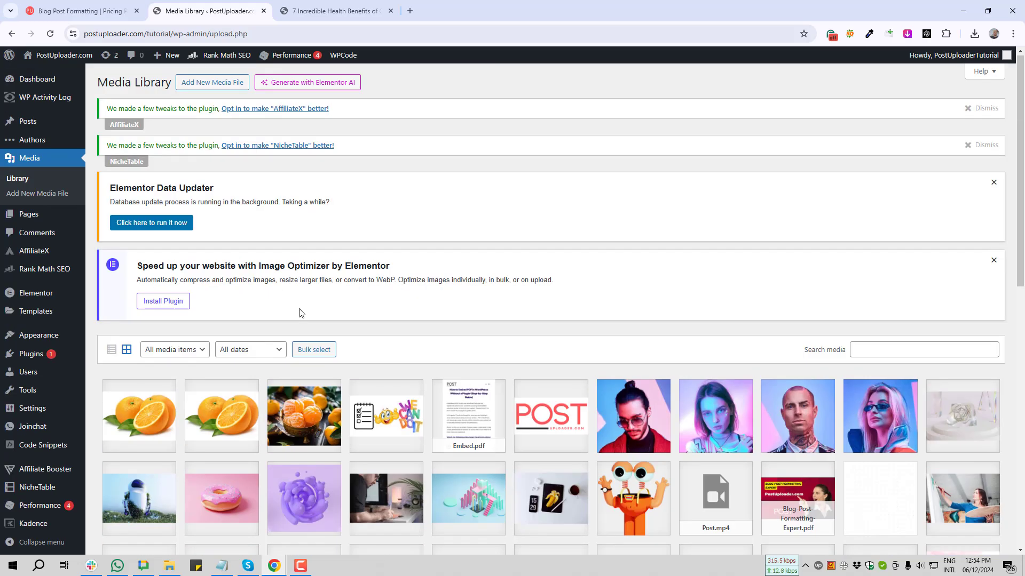
Step: Upload the Orange image from the Desktop to the Media Library as a new media file
key("Print")
left_click_drag(100, 67, 256, 99)
left_click(247, 111)
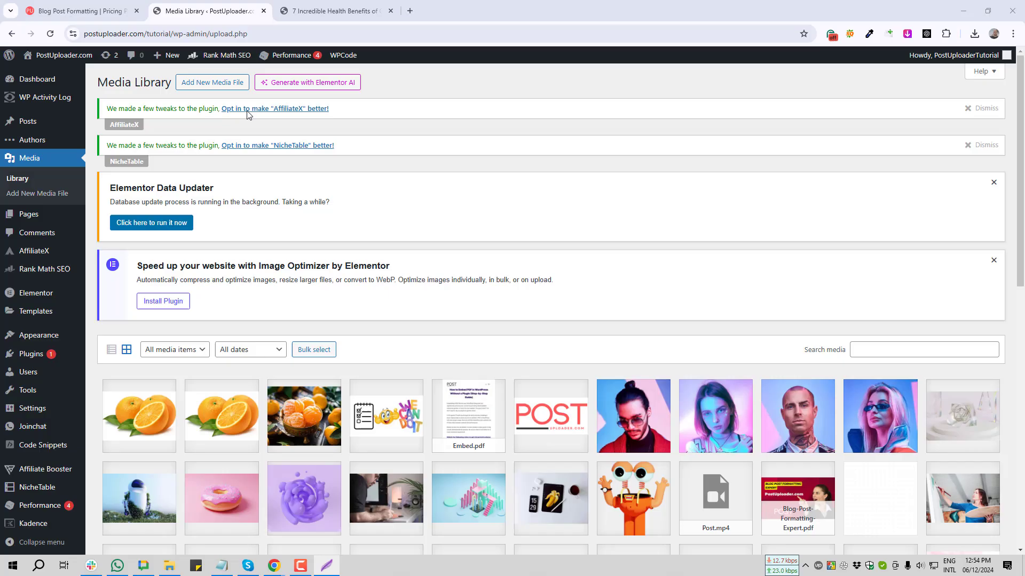
left_click(213, 84)
key("Print")
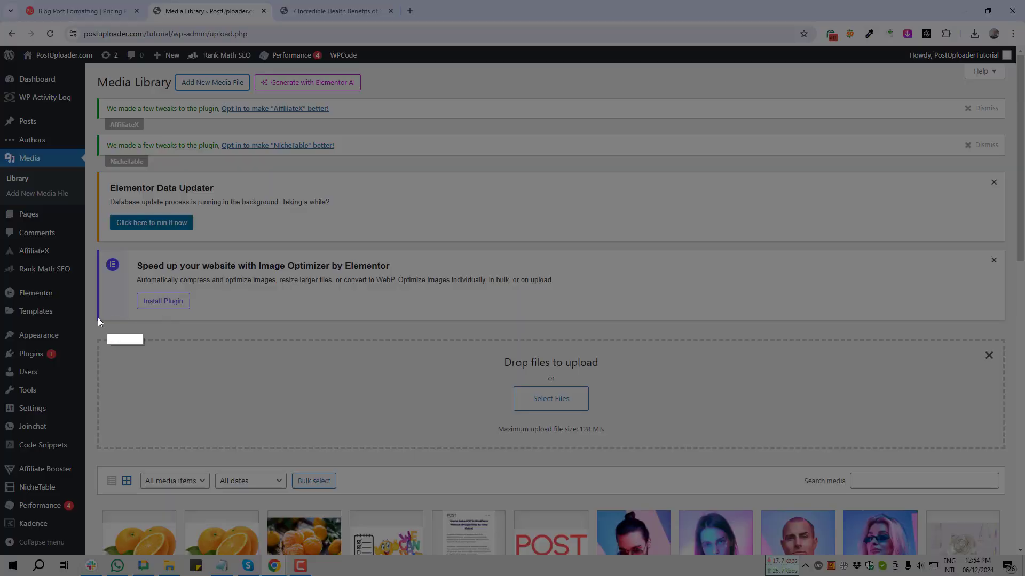
mouse_move(96, 319)
left_mouse_down()
mouse_move(274, 441)
mouse_move(694, 470)
mouse_move(1009, 471)
left_mouse_up()
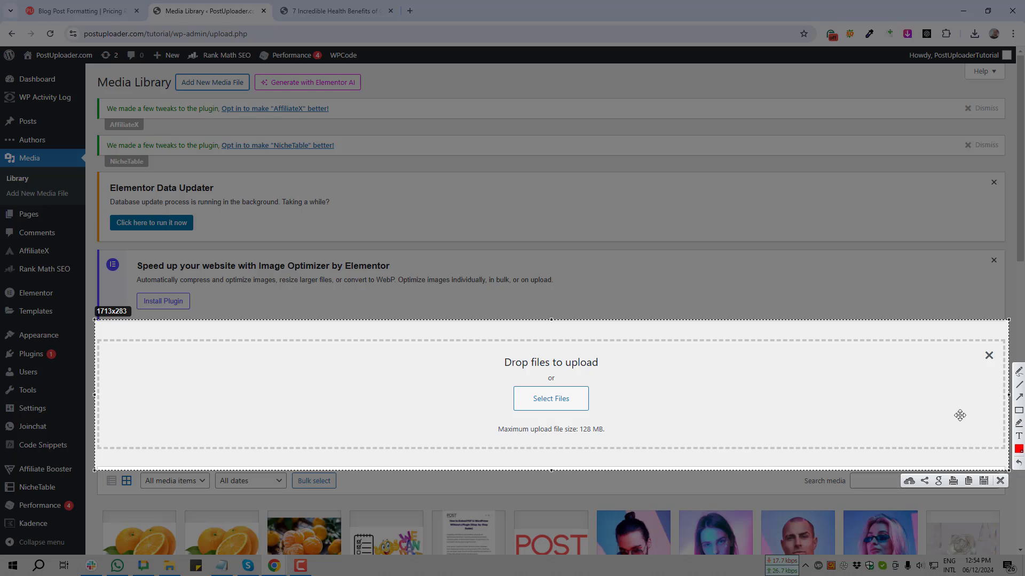
left_click(1000, 481)
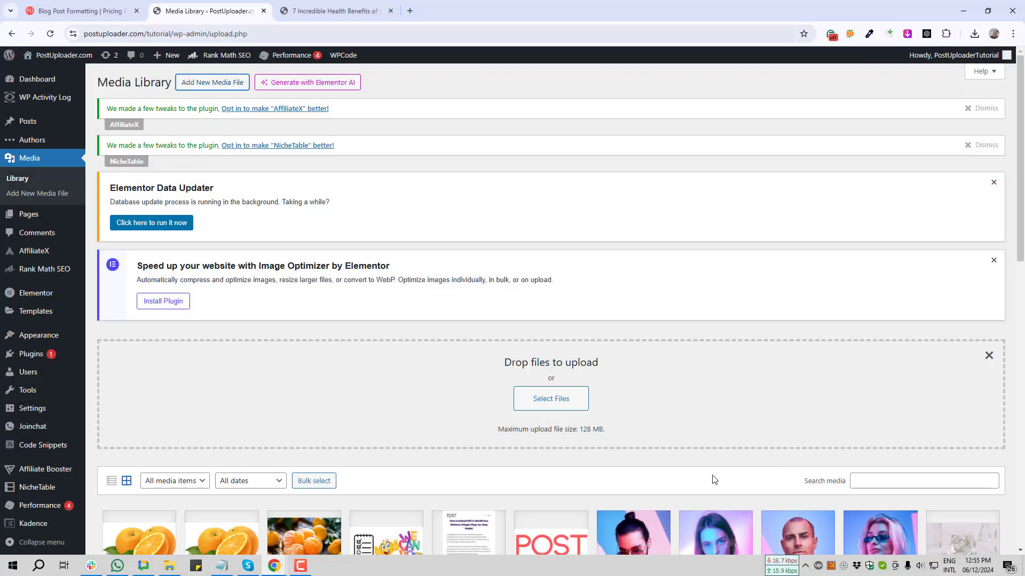
left_click(558, 404)
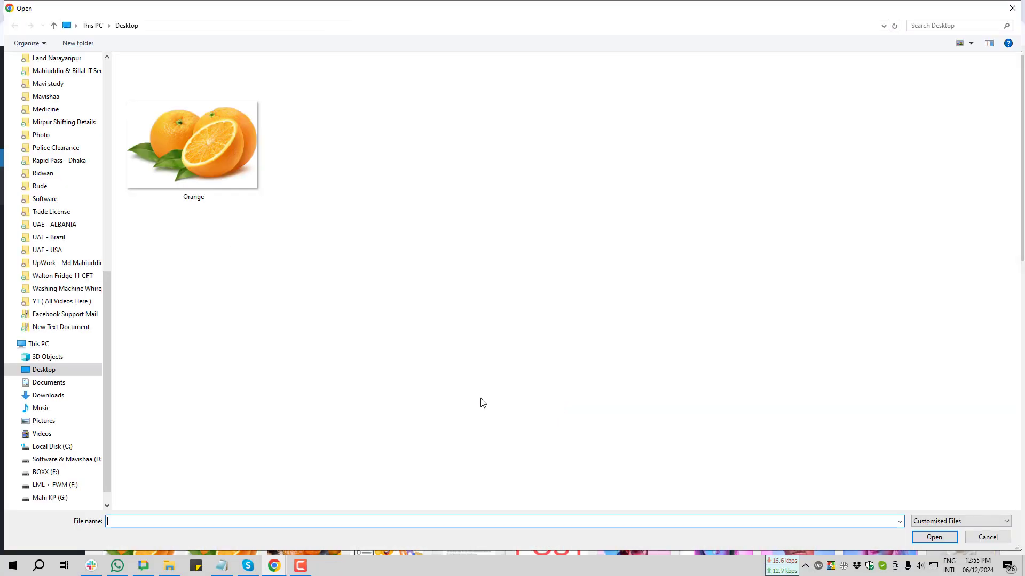
left_click(174, 109)
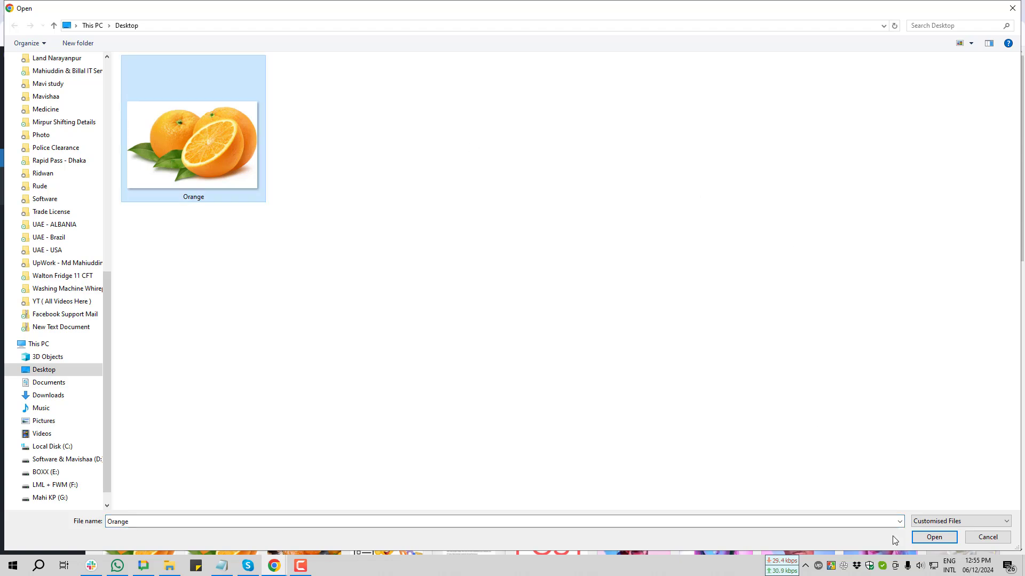
left_click(933, 540)
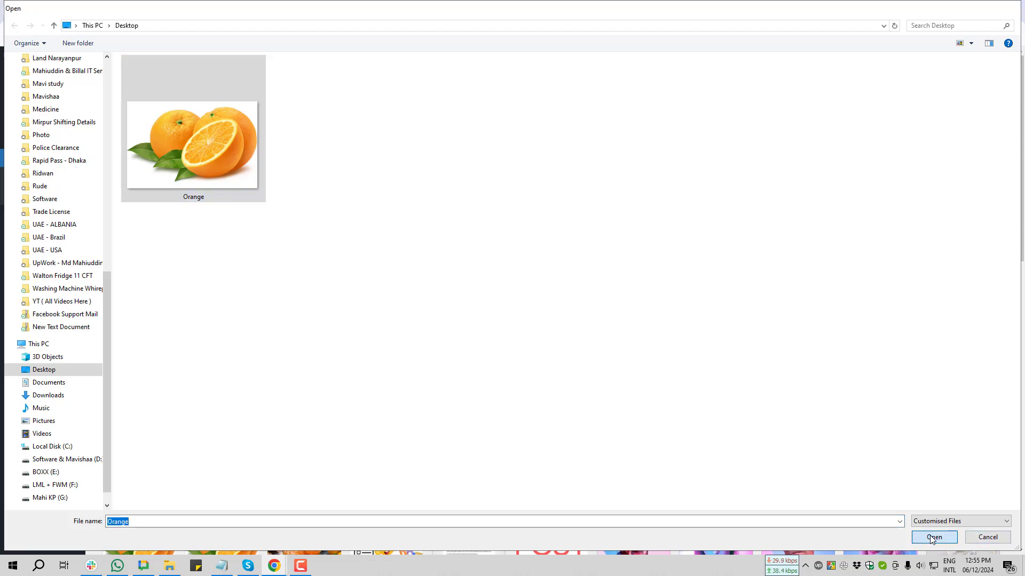
Step: Open the attachment details of the newly uploaded Orange image and copy its file URL
scroll(293, 441, "down", 4)
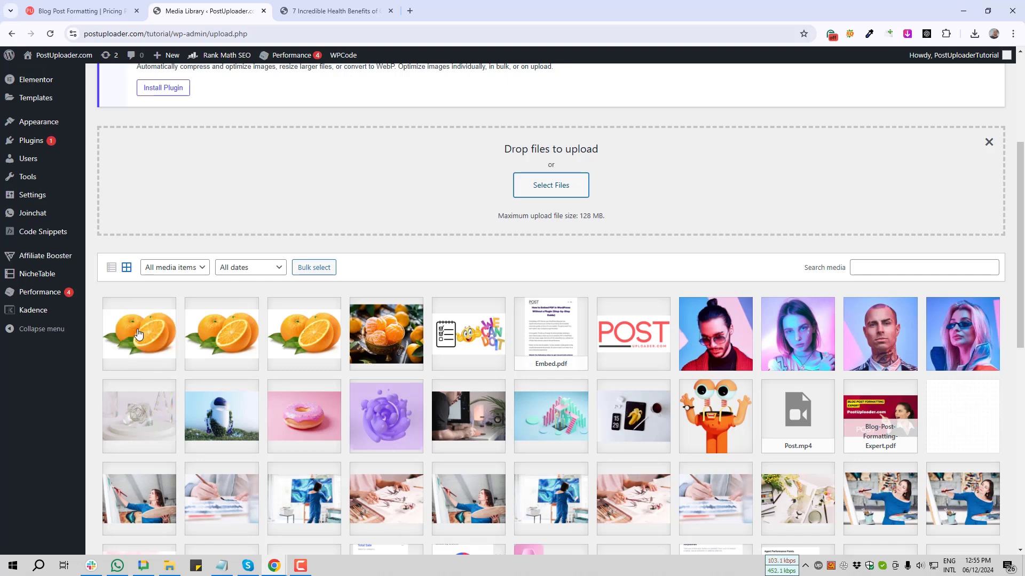
left_click(138, 335)
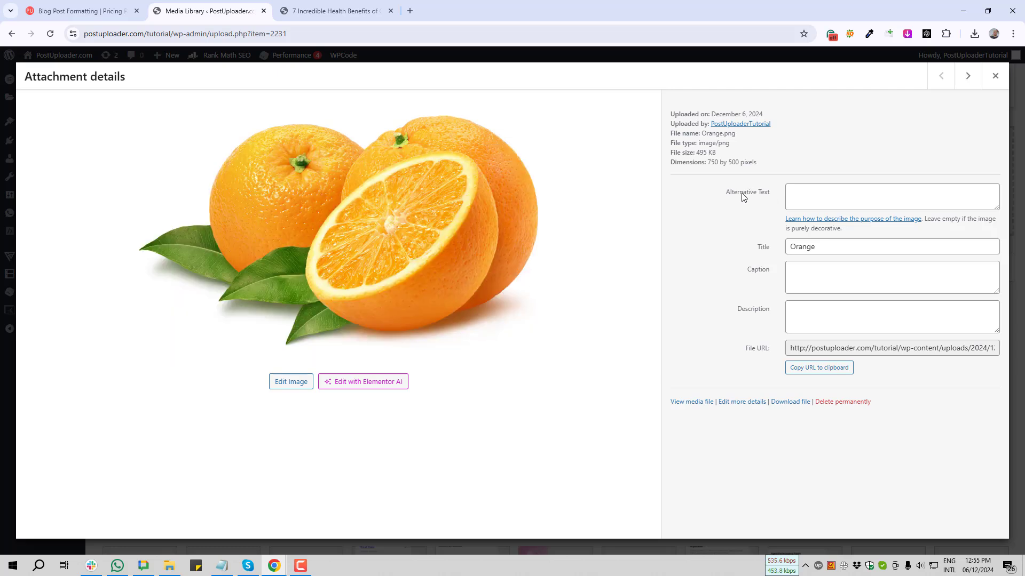
triple_click(738, 195)
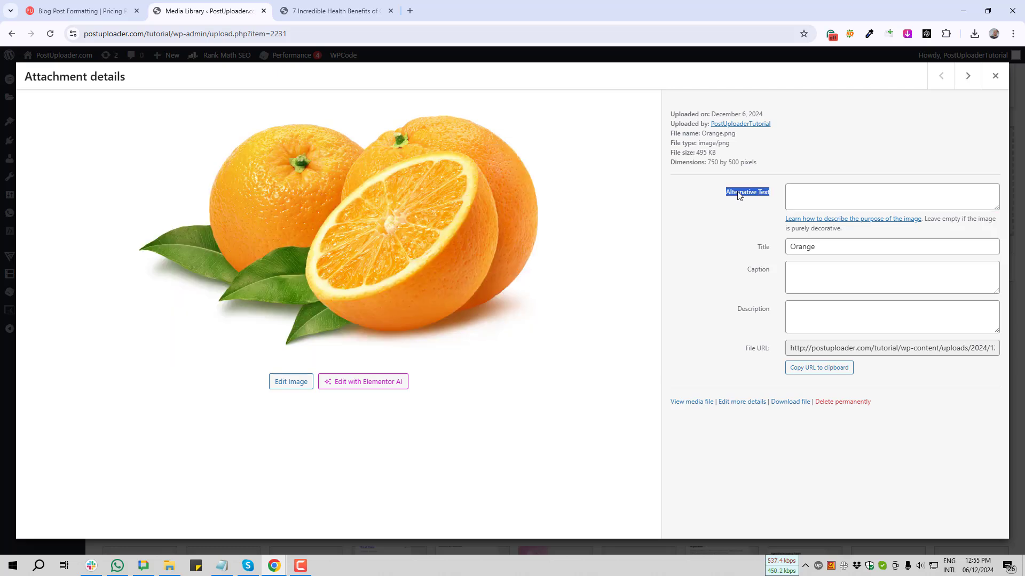
left_click(824, 281)
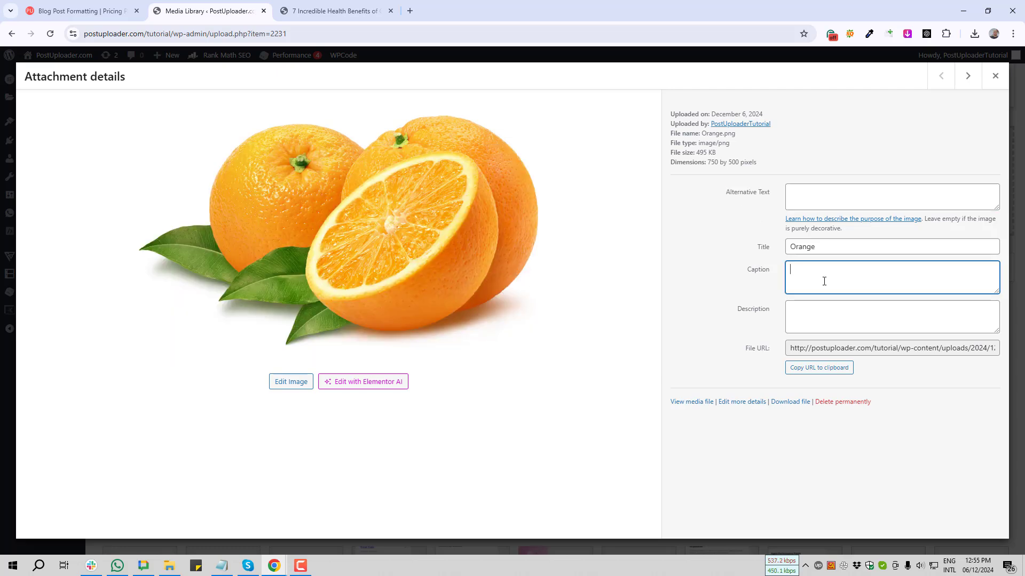
left_click(838, 372)
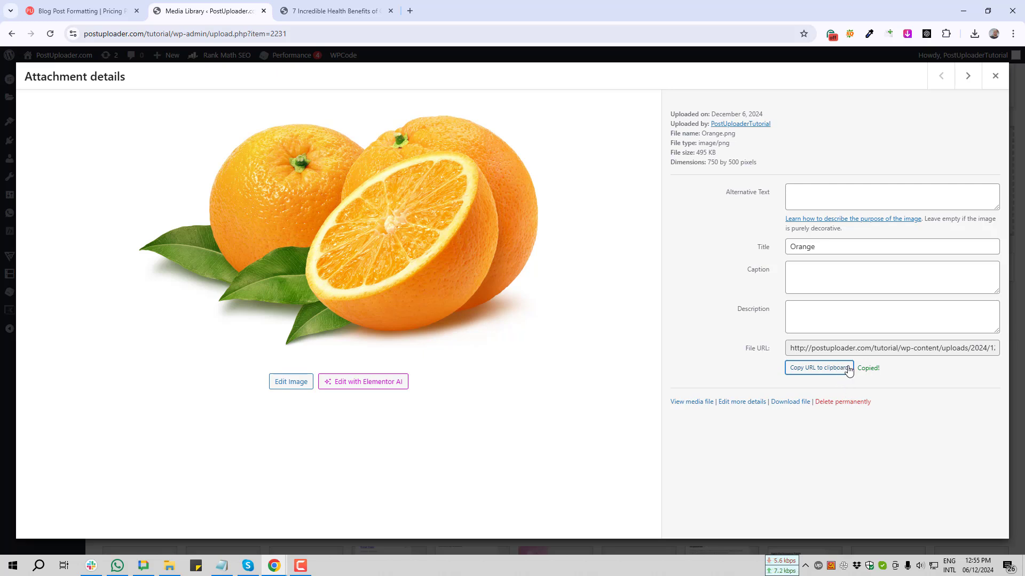
Step: View the uploaded Orange.png in a new browser tab using the copied file URL
left_click(410, 11)
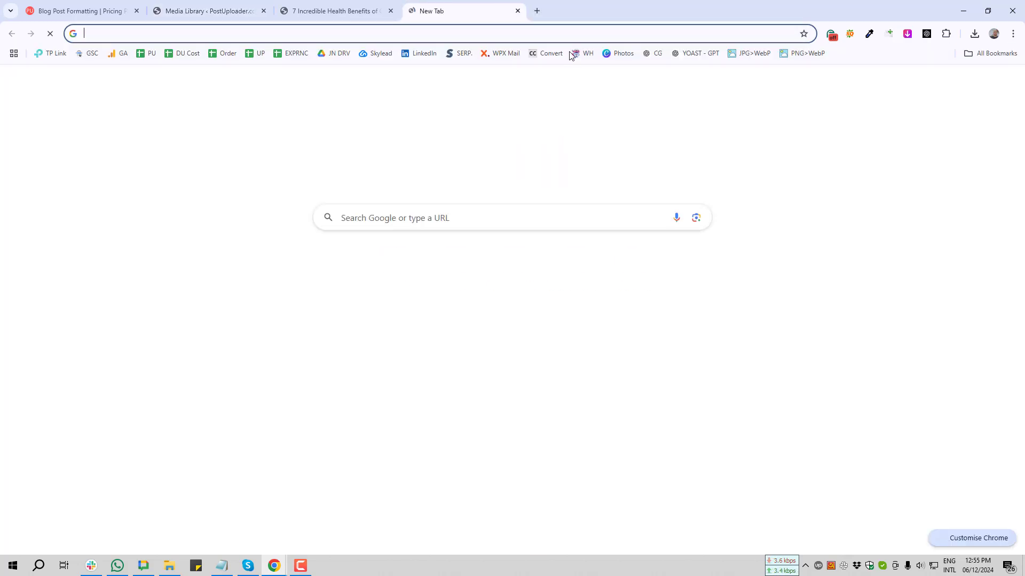
type("http://postuploader.com/tutorial/wp-content/uploads/2024/12/Orange.png")
key("Return")
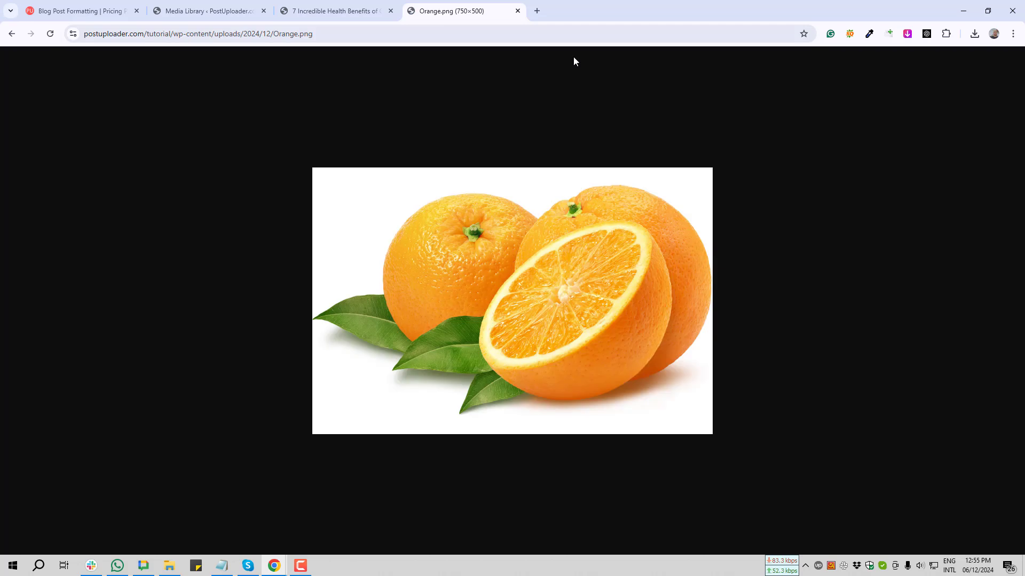
key("Print")
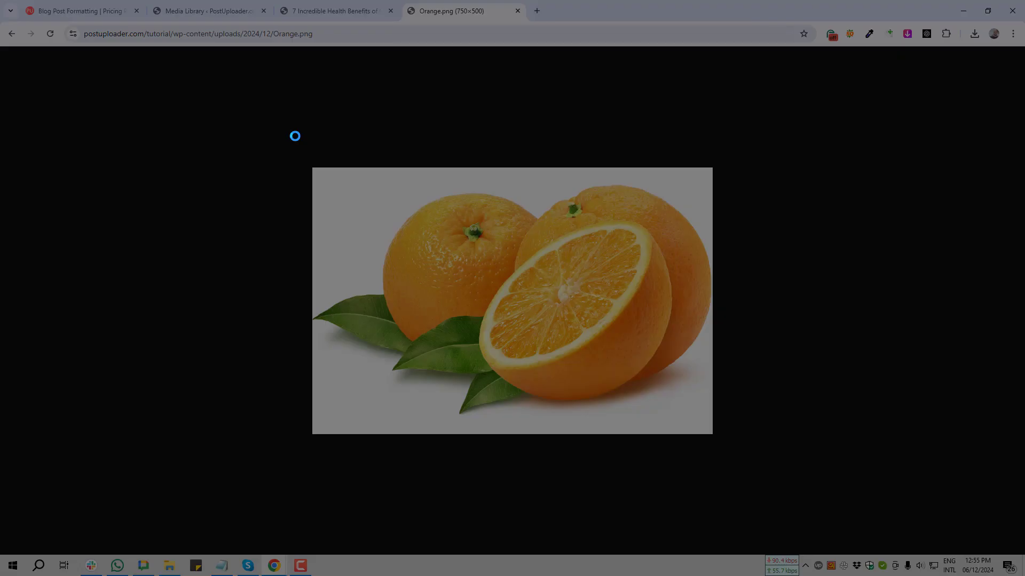
left_click_drag(293, 135, 867, 507)
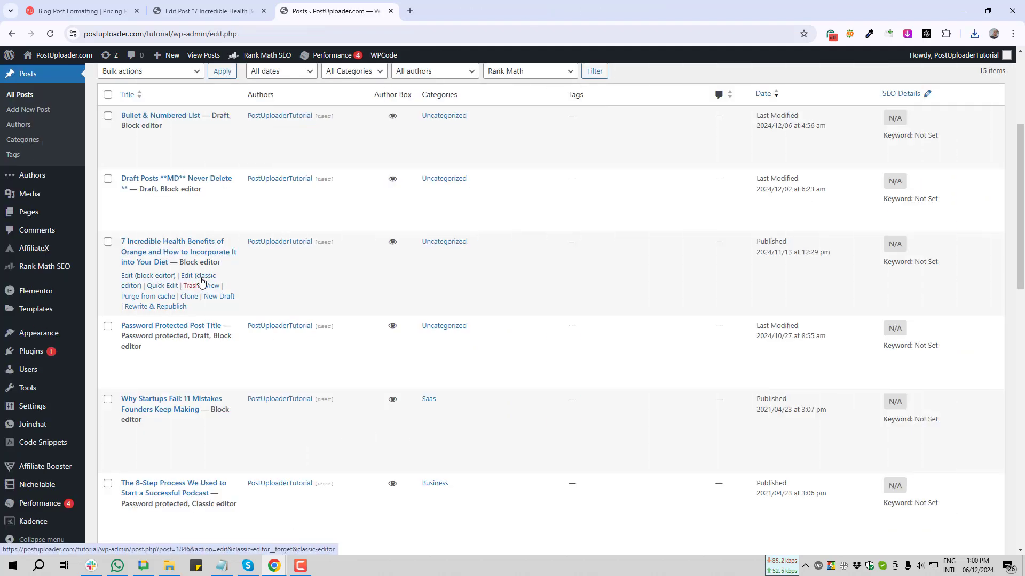
Step: Open the "7 Incredible Health Benefits of Orange" post in the classic editor in a new tab and add an empty paragraph below "High Vitamin C Content"
middle_click(199, 281)
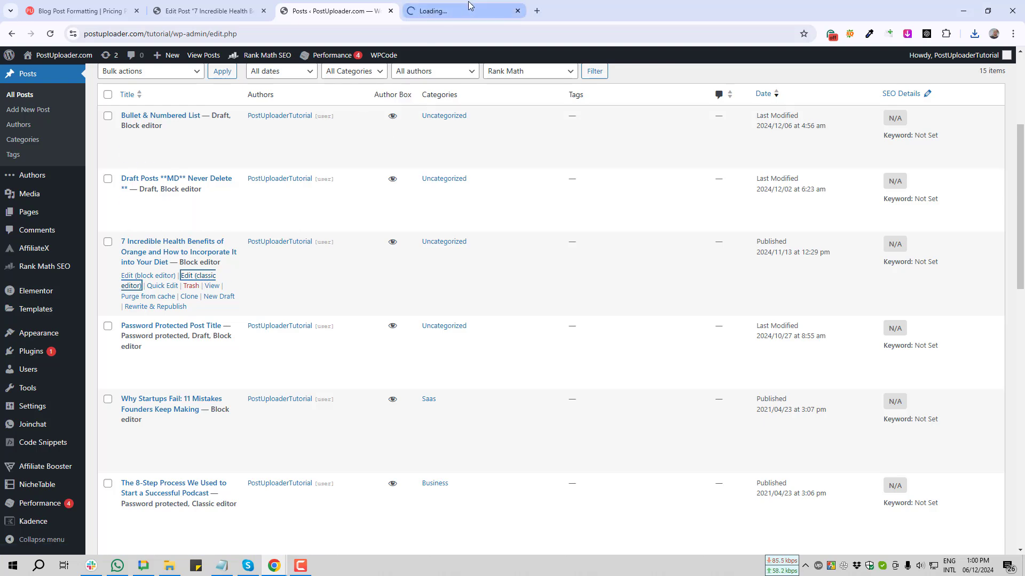
left_click(466, 8)
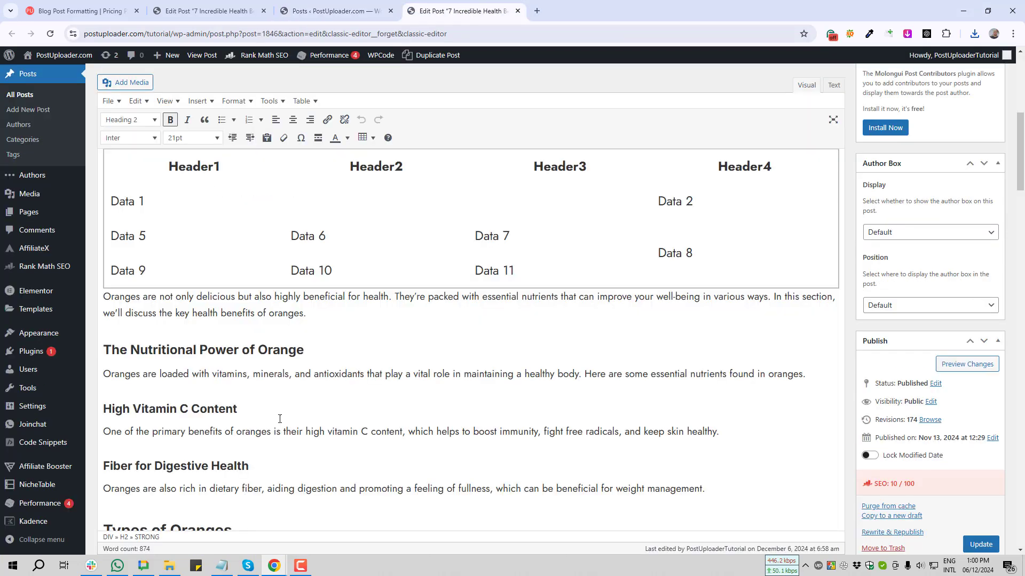
left_click(250, 409)
key("Return")
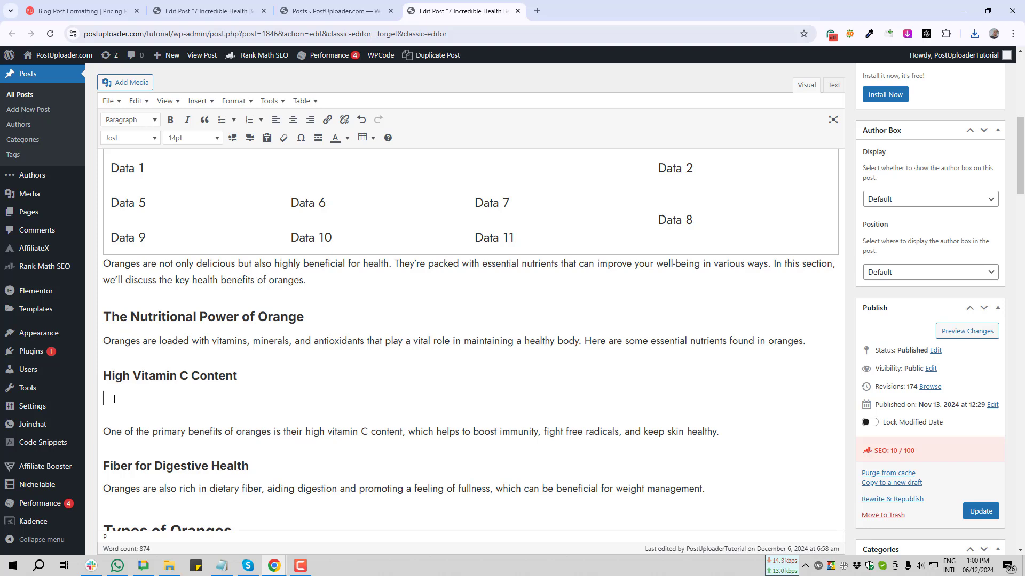
Step: Open the Add media dialog for the empty paragraph below the "High Vitamin C Content" heading
key("Print")
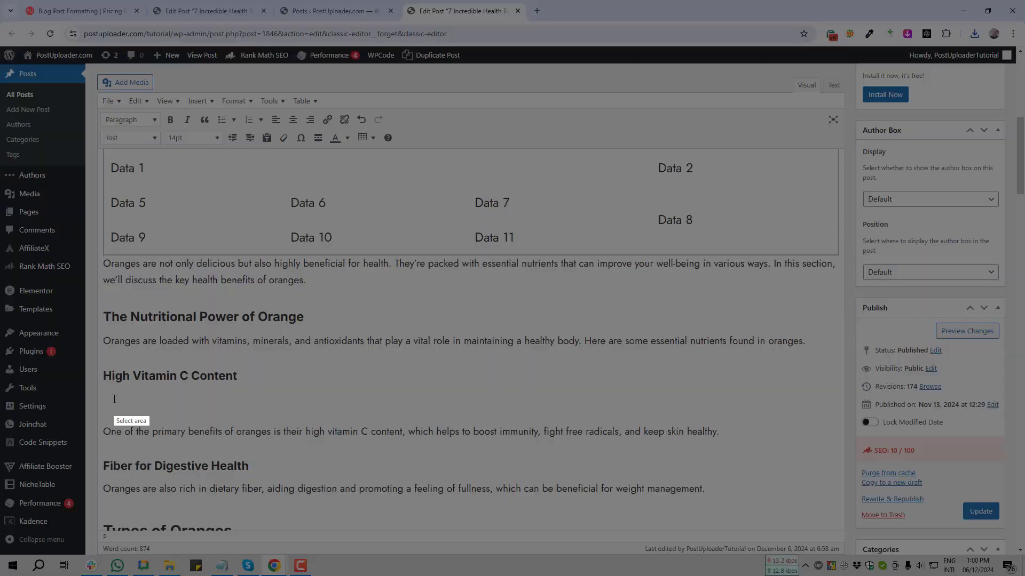
left_click_drag(93, 64, 440, 167)
left_click_drag(37, 201, 115, 87)
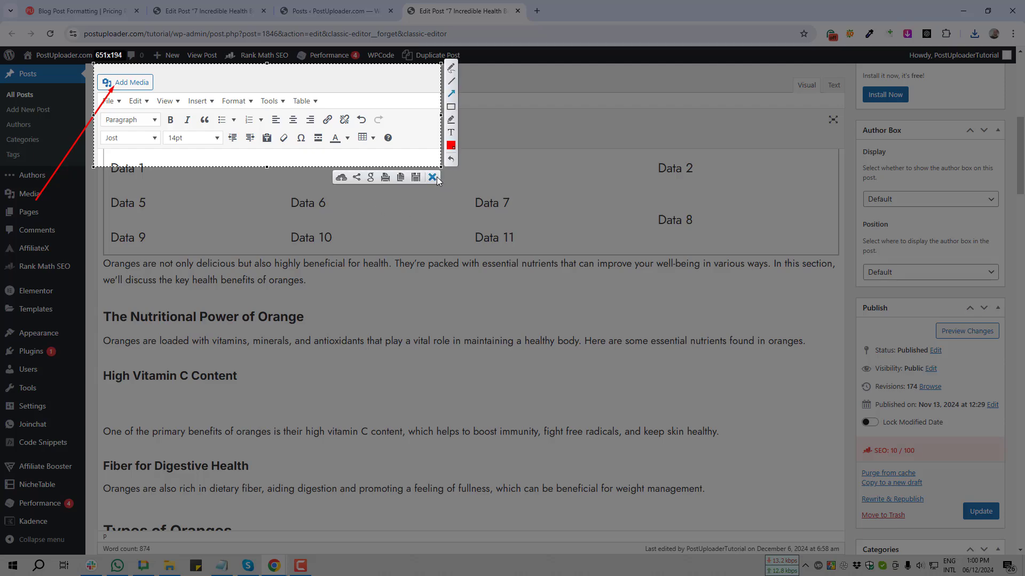
left_click(435, 176)
left_click(124, 87)
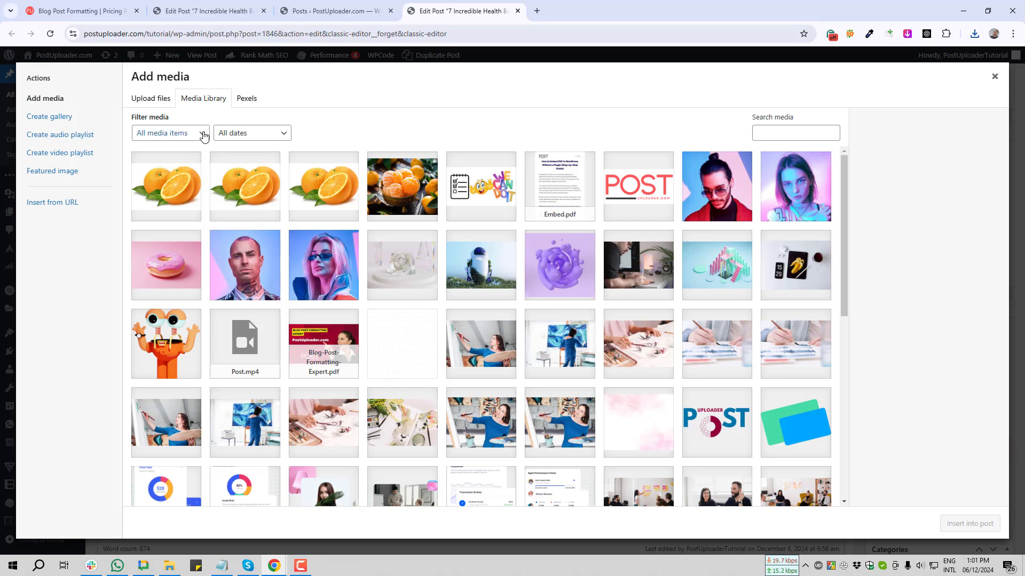
Step: Upload the "Orange in the Tree" image from the Desktop through the Add media dialog
key("Print")
mouse_move(121, 84)
left_mouse_down()
mouse_move(195, 115)
mouse_move(184, 118)
left_mouse_up()
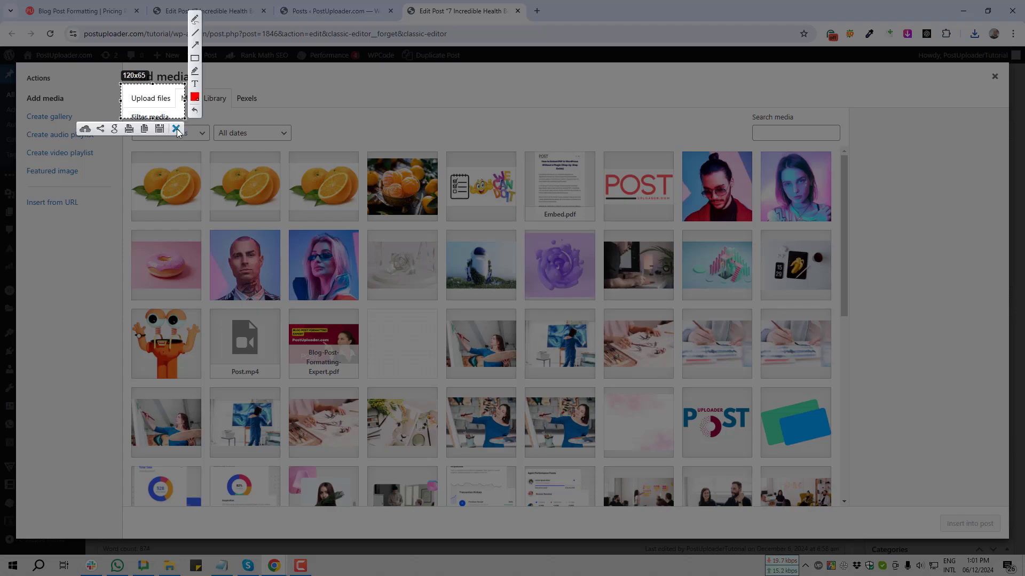
left_click(175, 129)
left_click(158, 104)
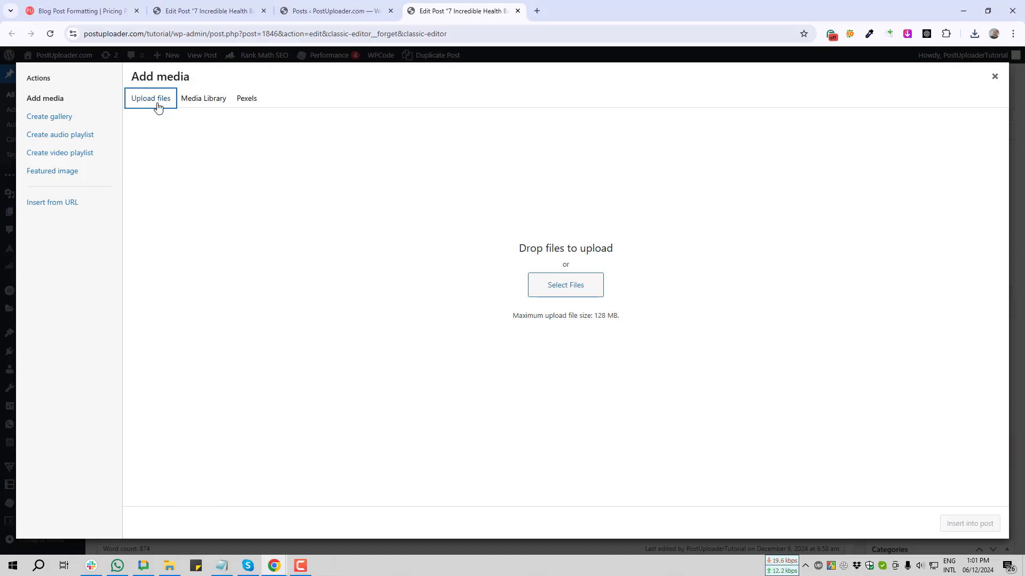
left_click(572, 288)
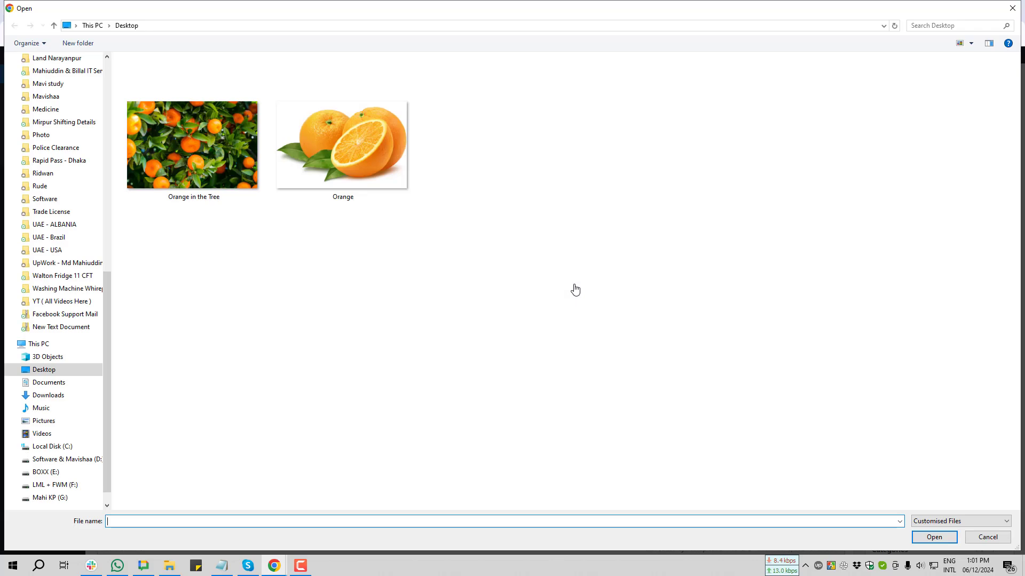
left_click(178, 148)
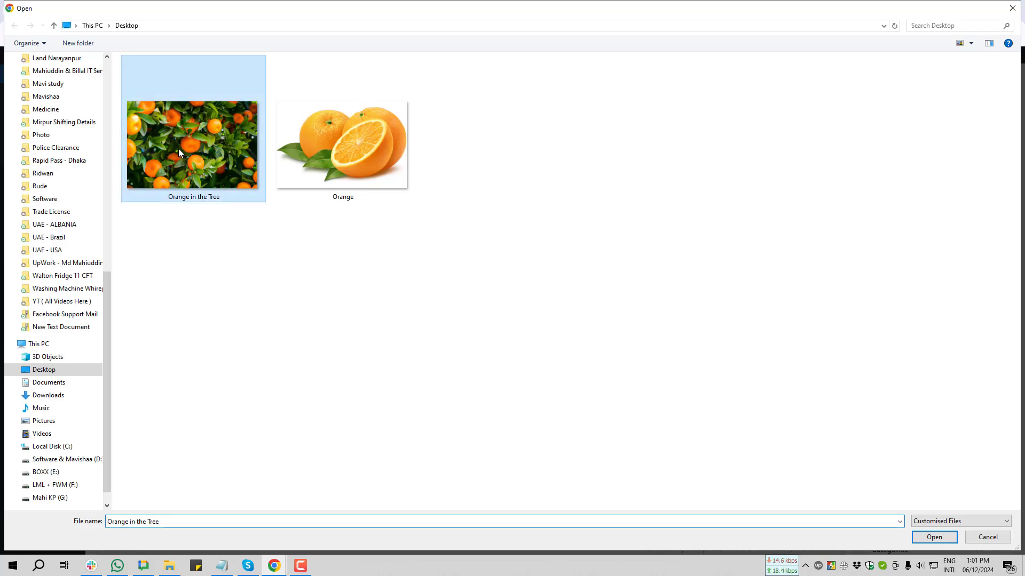
left_click(933, 538)
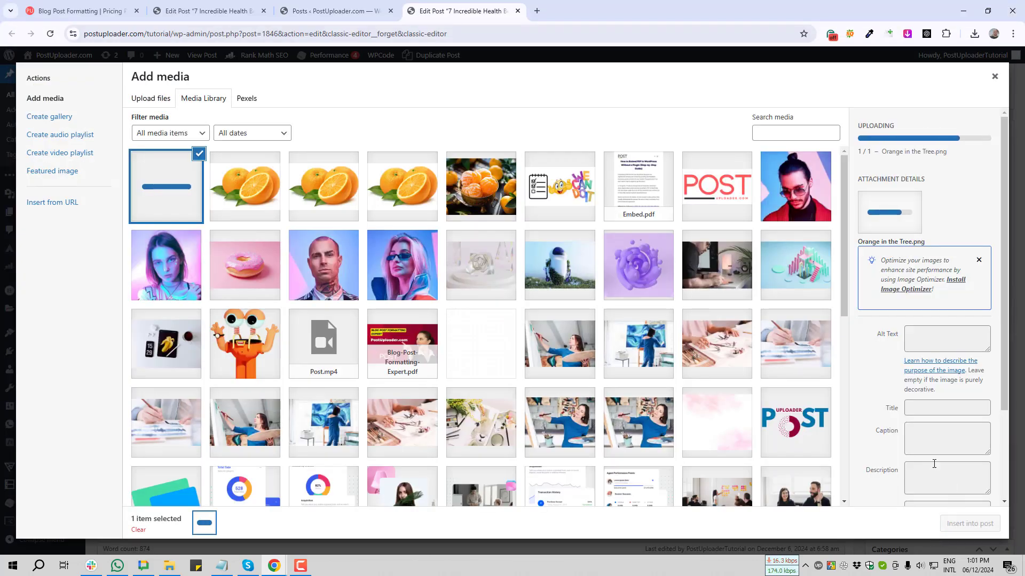
Step: Set the uploaded image's alt text to "Orange in the Tree" and insert the image into the post
left_click(941, 334)
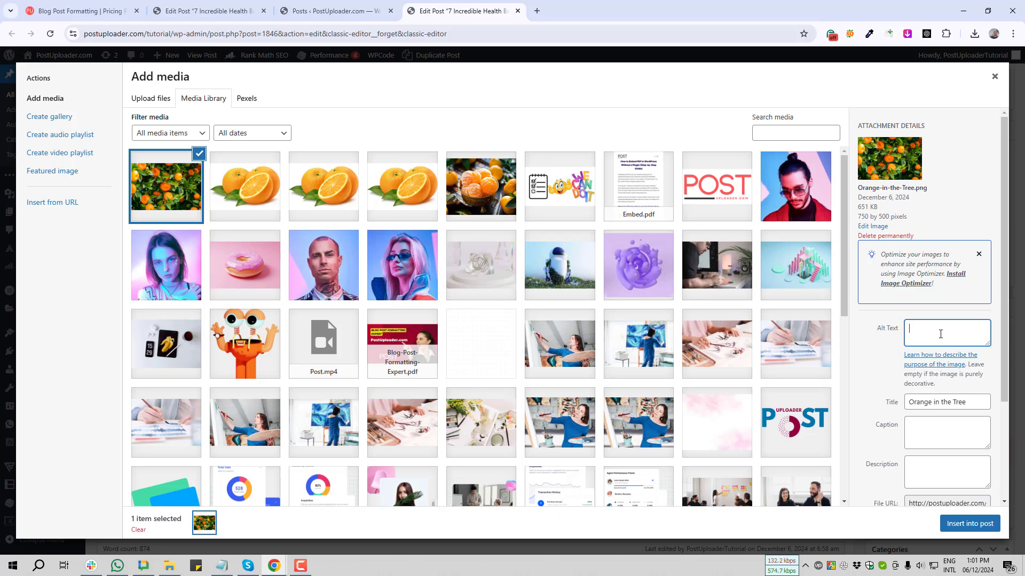
type("Orange in the Tree")
left_click(935, 436)
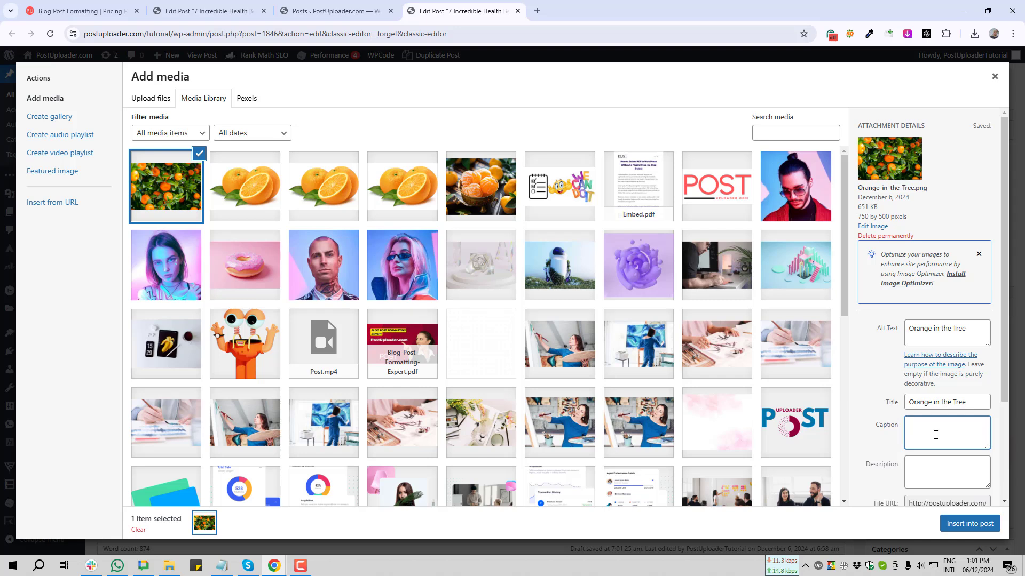
left_click(972, 524)
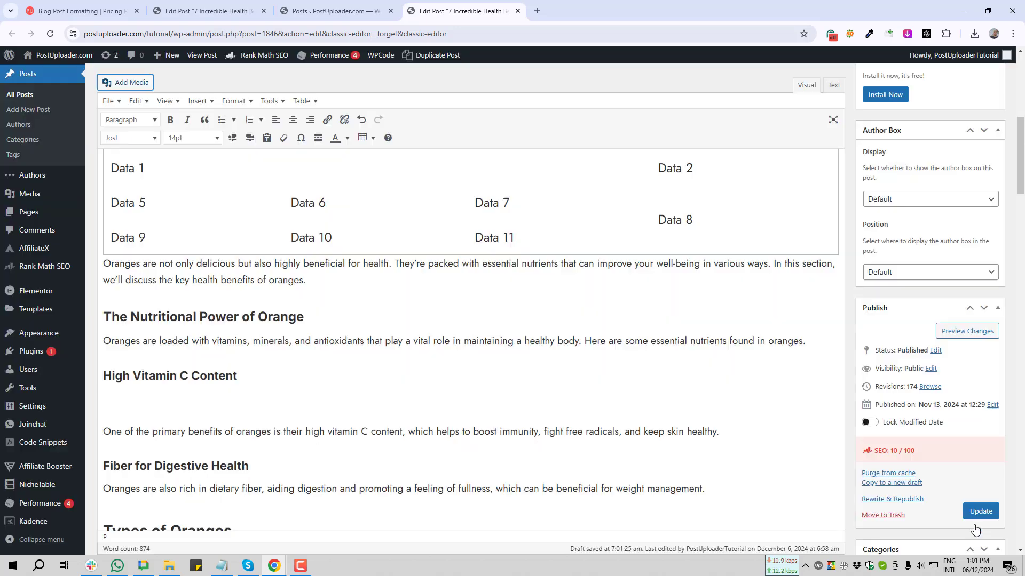
Step: Select the inserted orange tree image below the "High Vitamin C Content" heading
scroll(398, 462, "down", 1)
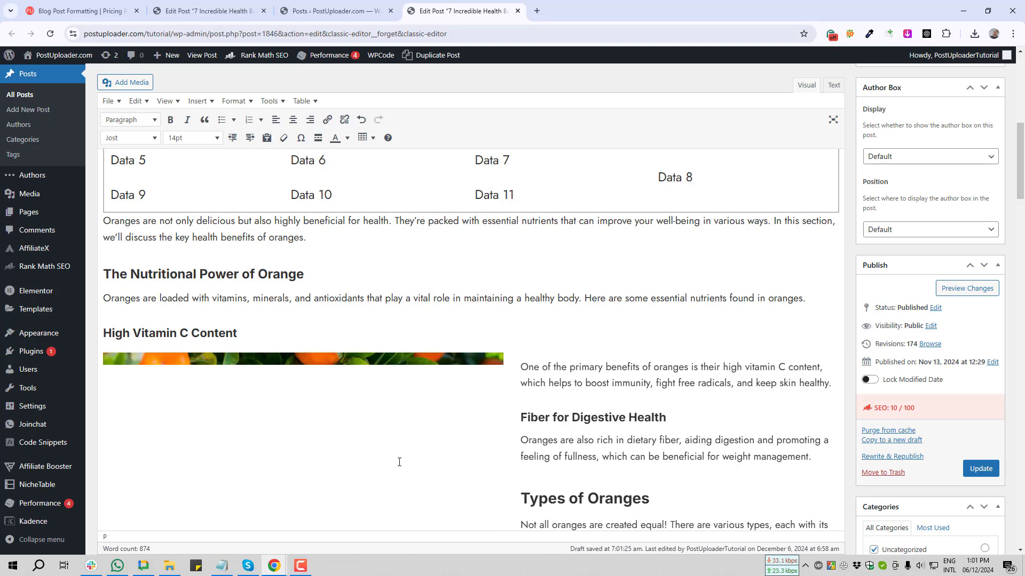
scroll(389, 448, "down", 2)
scroll(389, 447, "down", 1)
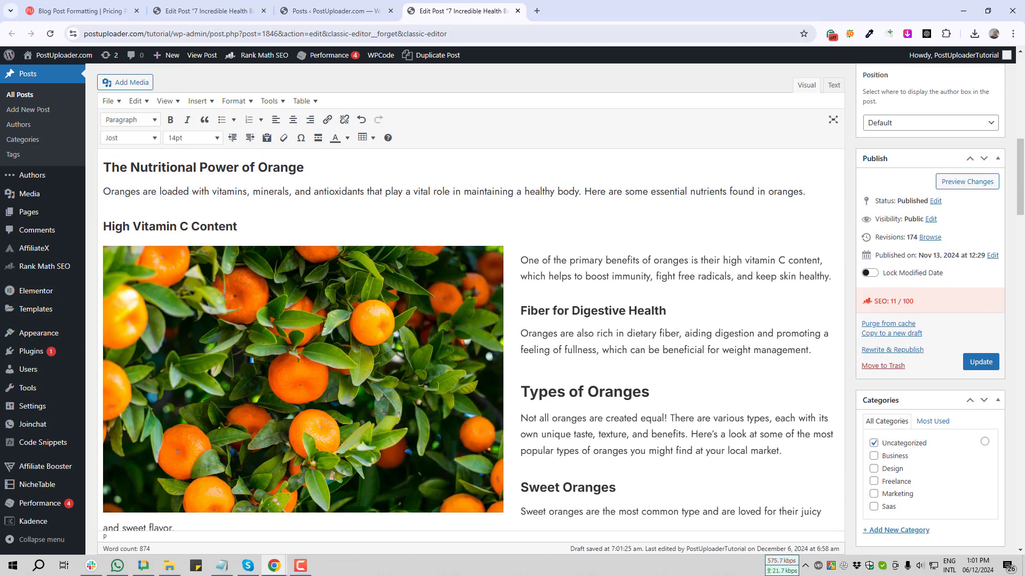
left_click(299, 331)
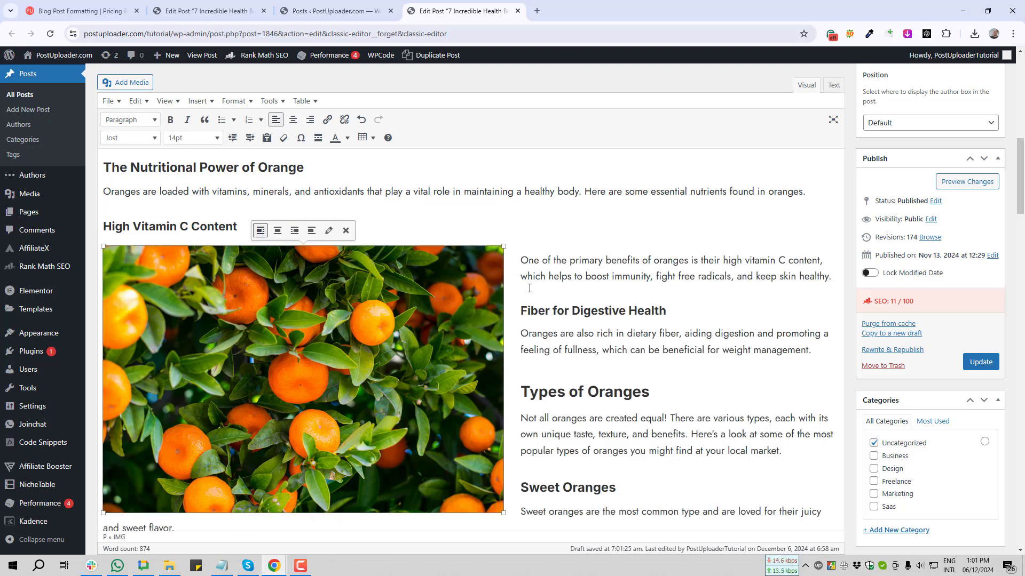
key("Print")
mouse_move(504, 239)
left_mouse_down()
mouse_move(632, 515)
mouse_move(833, 519)
left_mouse_up()
left_click(826, 529)
key("Print")
left_click_drag(244, 213, 273, 248)
left_click(266, 258)
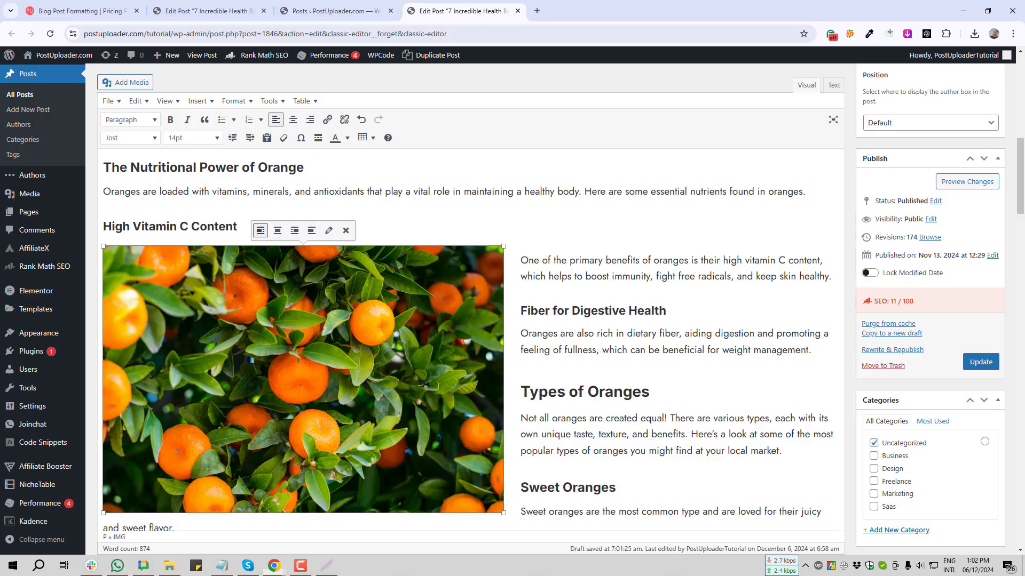
Step: Center the selected image, try right alignment, and set it back to center alignment
left_click(278, 232)
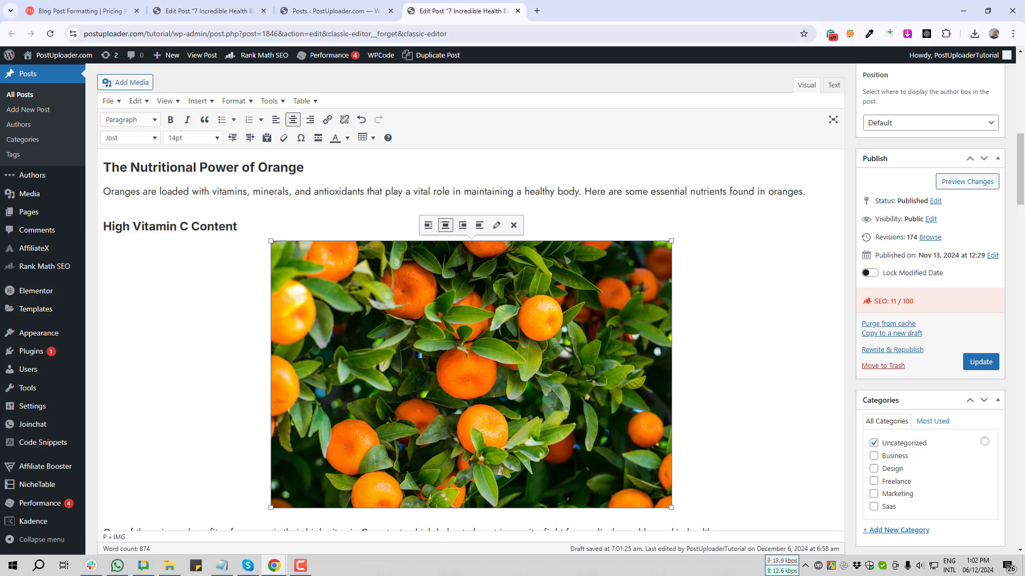
left_click(464, 230)
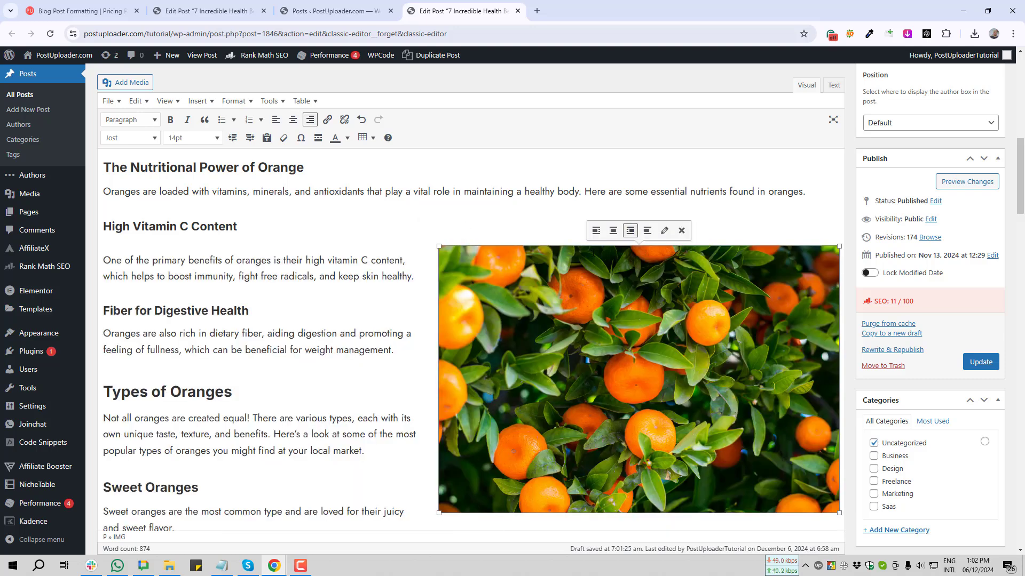
left_click(614, 230)
Step: Open the centered image's details for editing and review its alternative text and caption fields
key("Print")
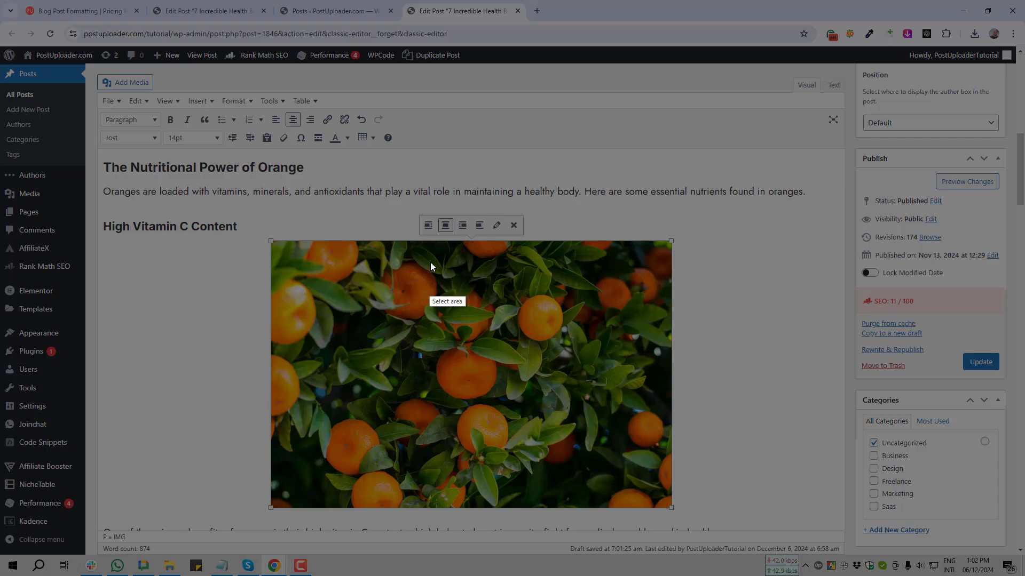
left_click_drag(482, 215, 512, 241)
left_click(502, 246)
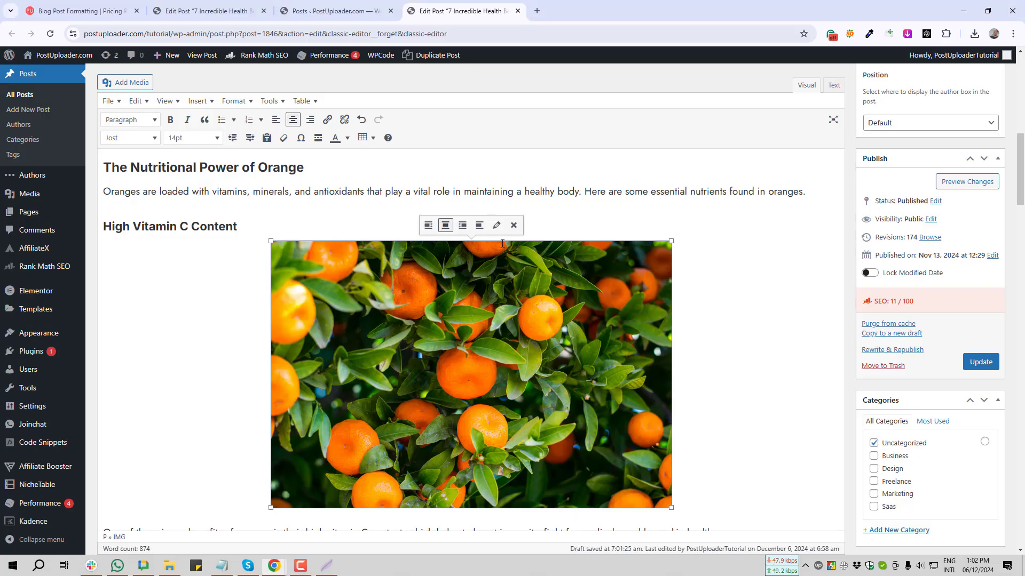
left_click(497, 226)
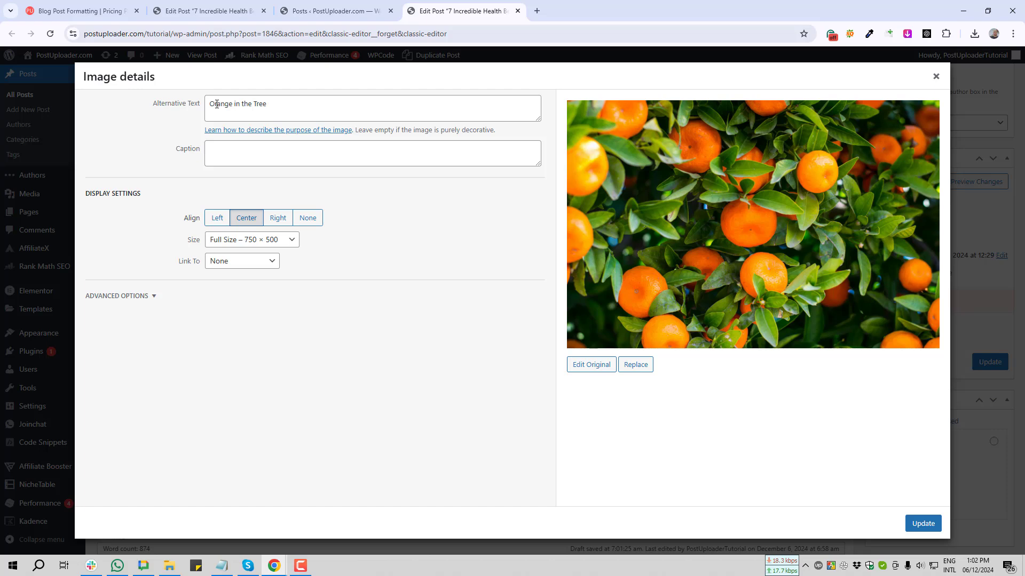
triple_click(253, 105)
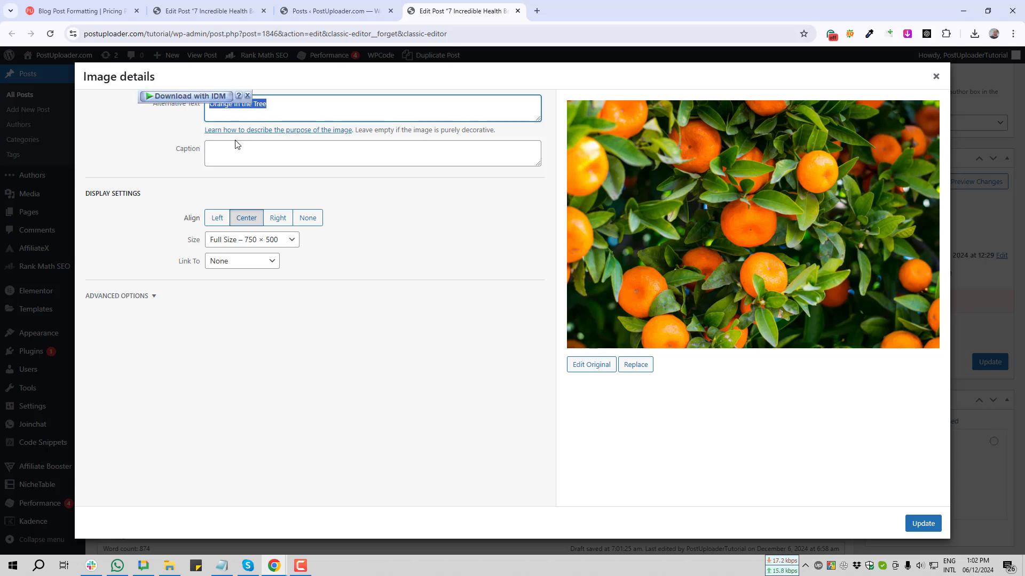
double_click(193, 154)
left_click(178, 172)
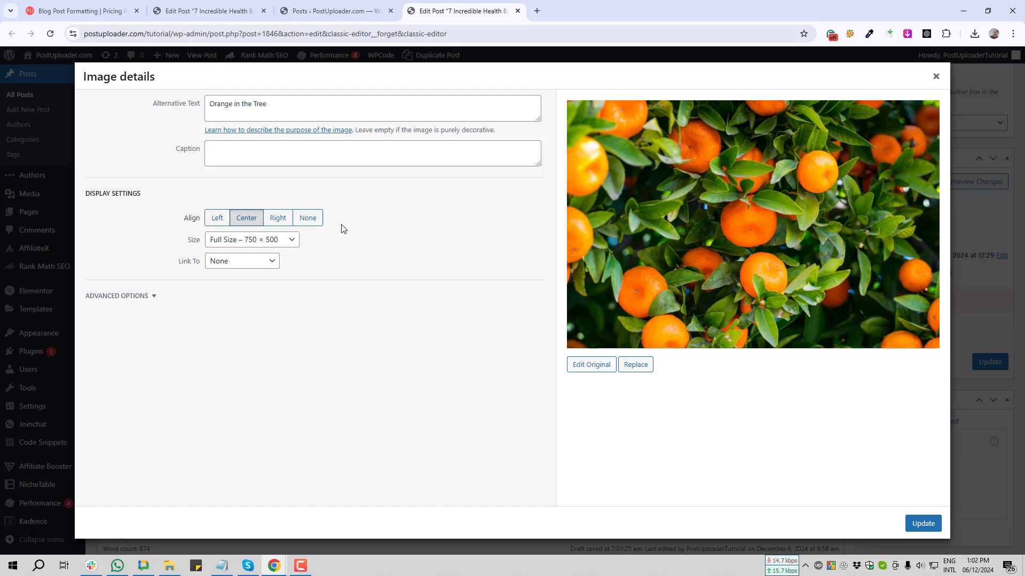
Step: Try the Custom Size option for the image and set the size back to Full Size – 750 × 500
left_click(288, 247)
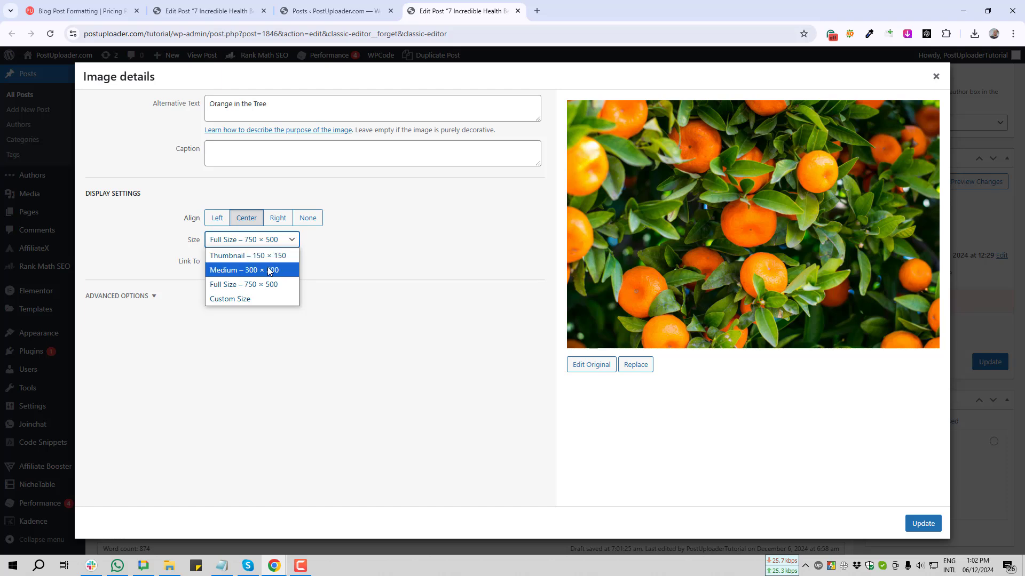
left_click(240, 300)
left_click(245, 241)
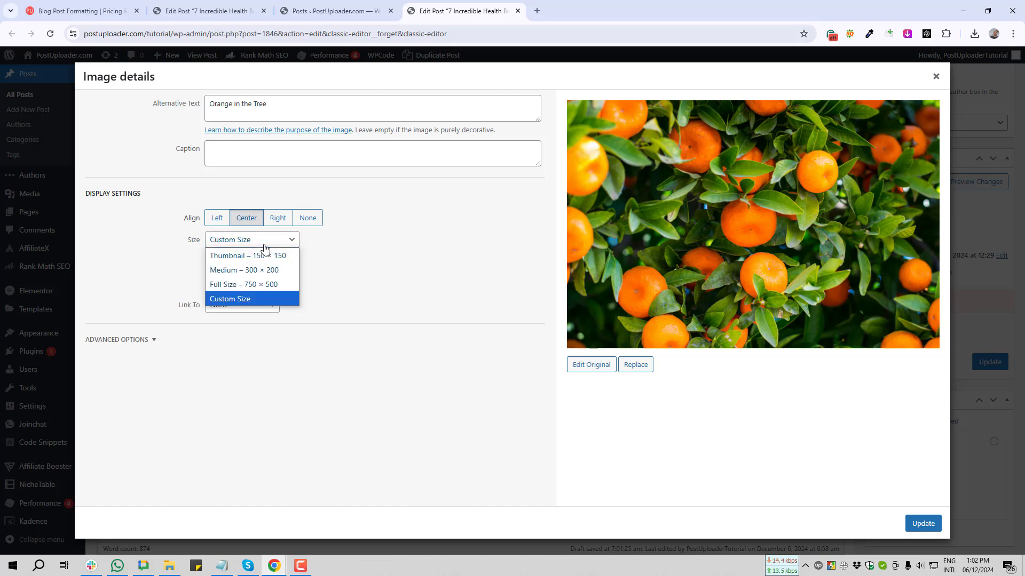
left_click(268, 289)
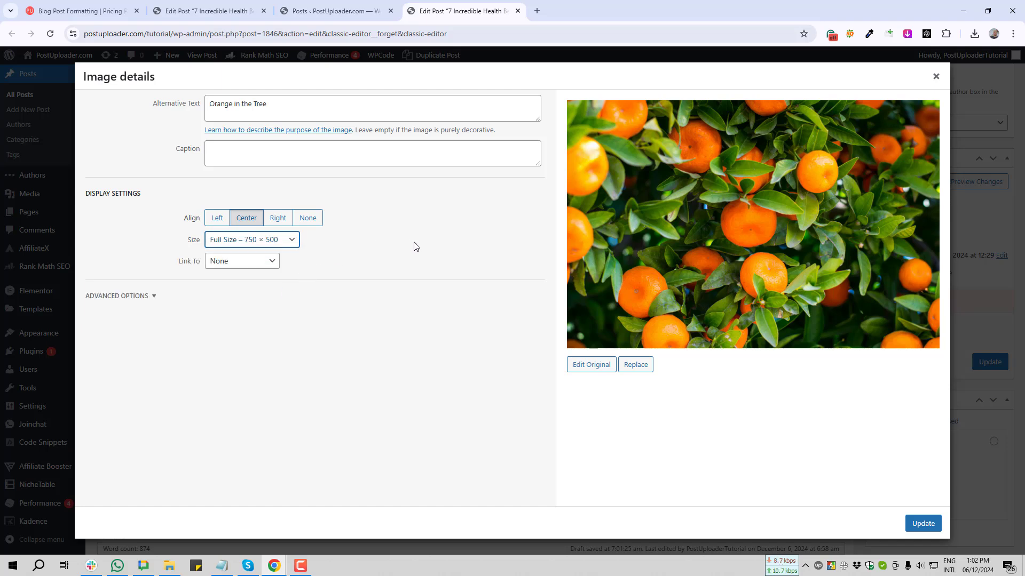
Step: Open the original image in the image editor and examine its crop settings
key("Print")
left_click_drag(550, 343, 665, 396)
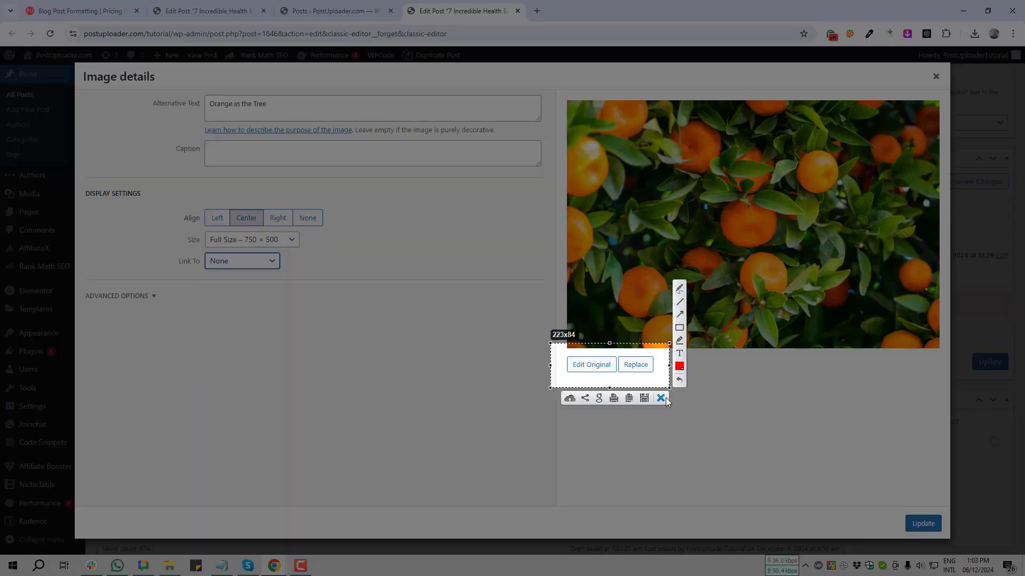
key("ctrl+c")
left_click(590, 364)
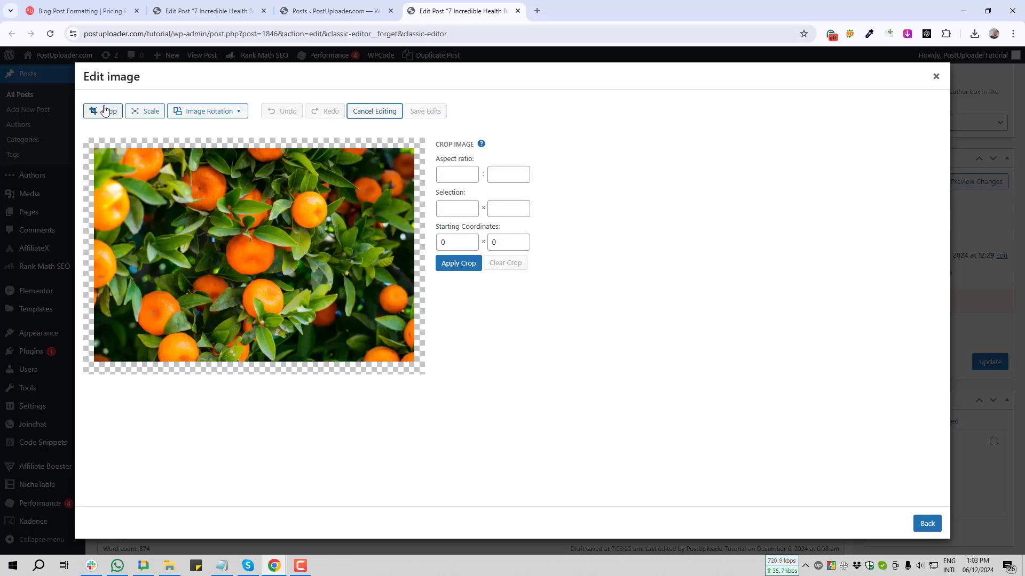
key("Print")
left_click_drag(422, 143, 573, 287)
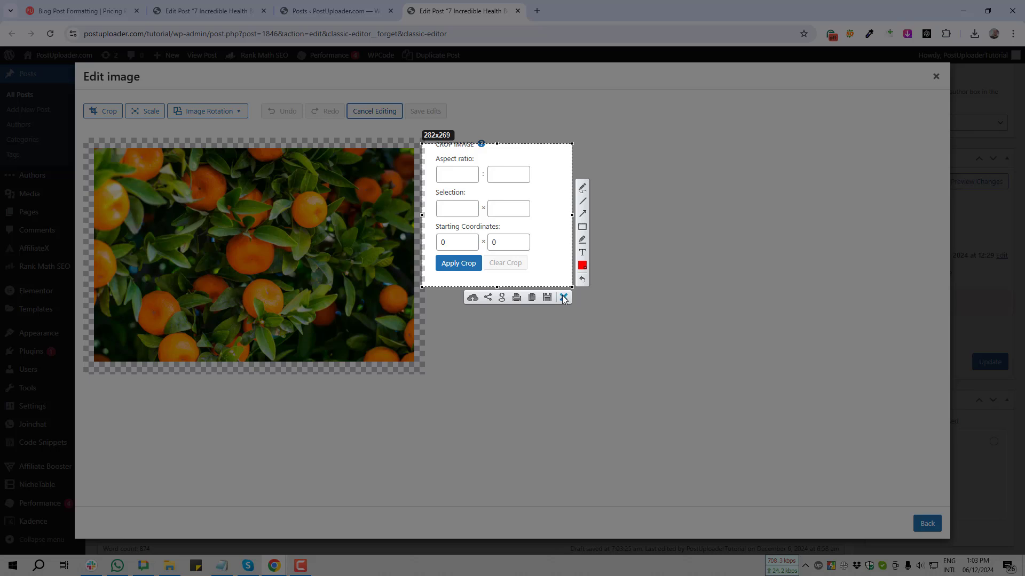
left_click(563, 298)
Step: Rotate the image 90° left and back again 90° right
left_click(238, 112)
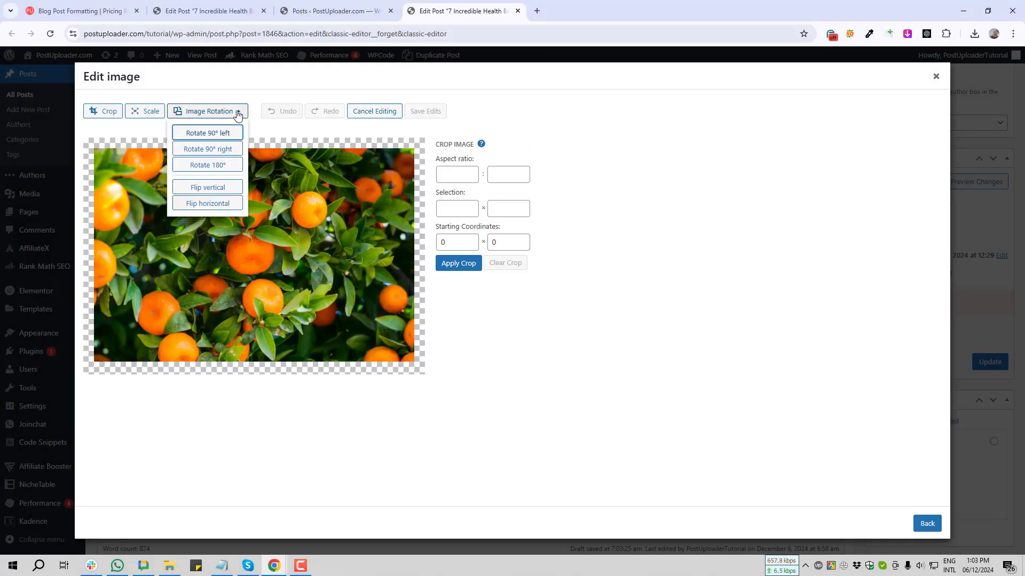
left_click(216, 135)
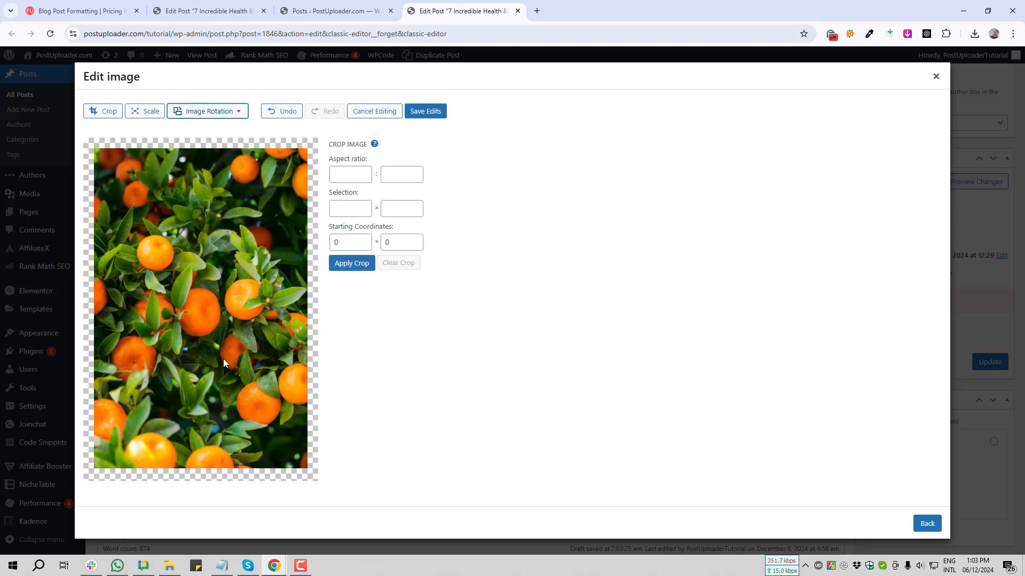
left_click(227, 115)
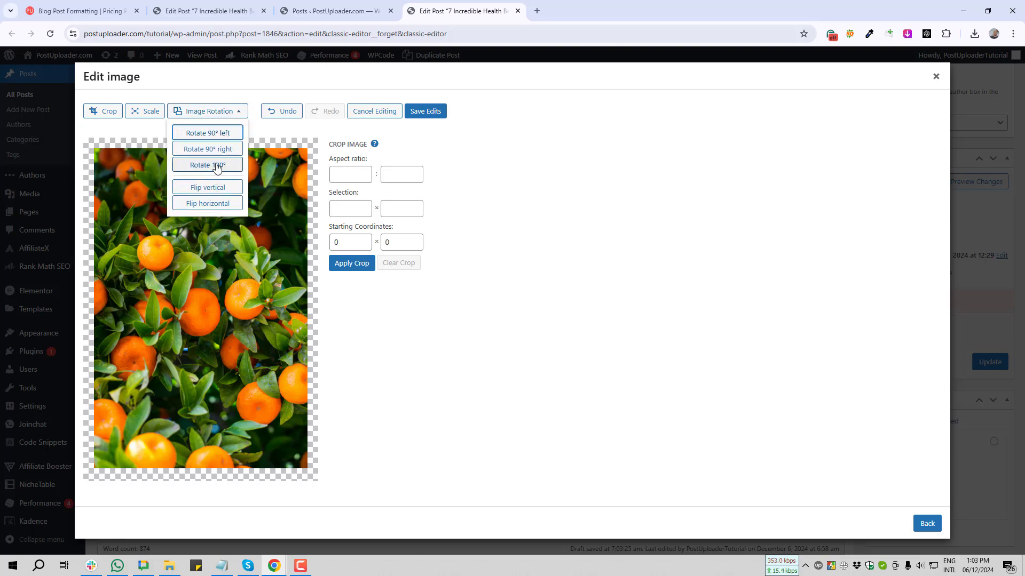
left_click(226, 149)
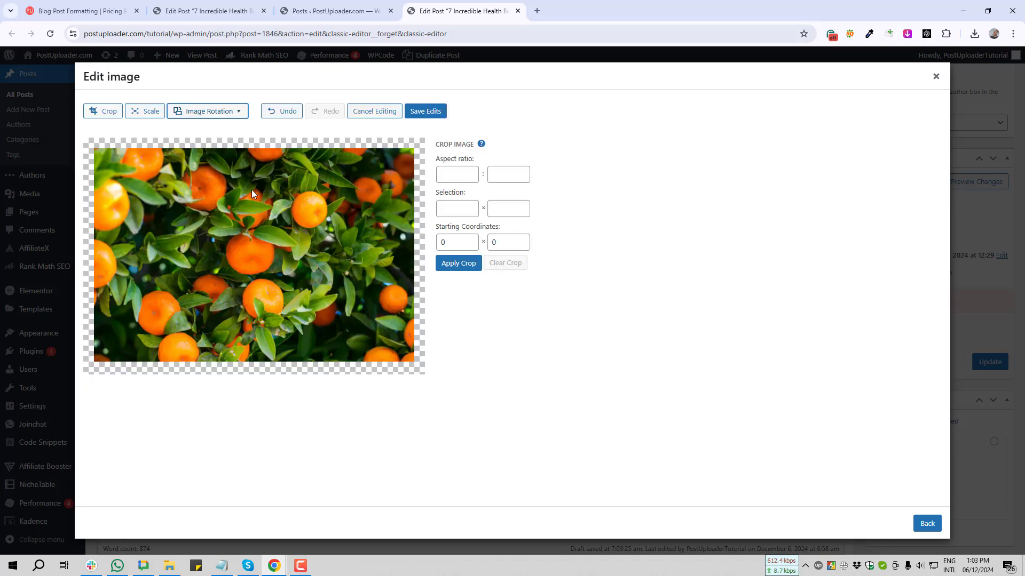
Step: Flip the image horizontally, save the edits, and update the image in the post
left_click(231, 113)
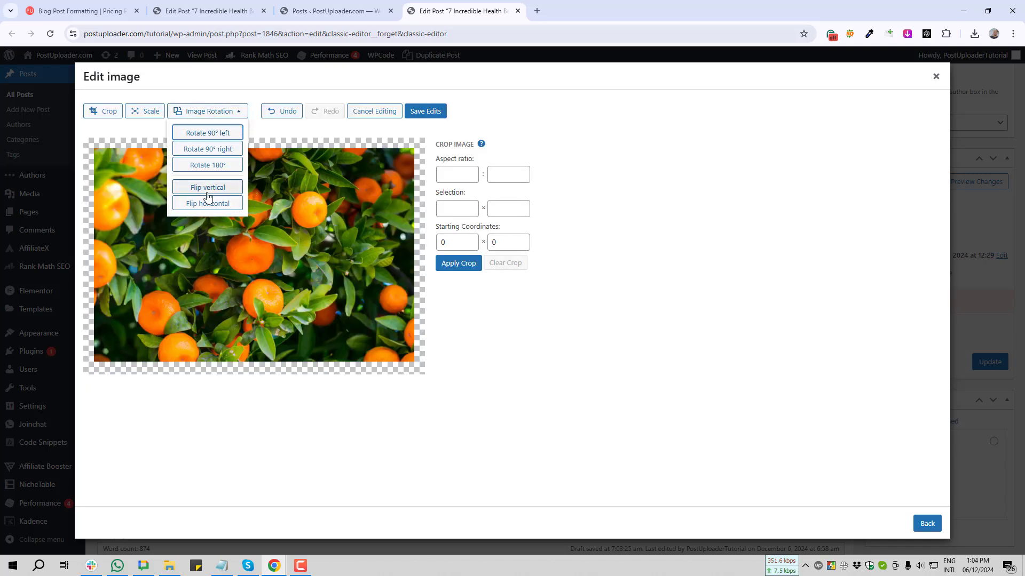
left_click(233, 208)
left_click(426, 112)
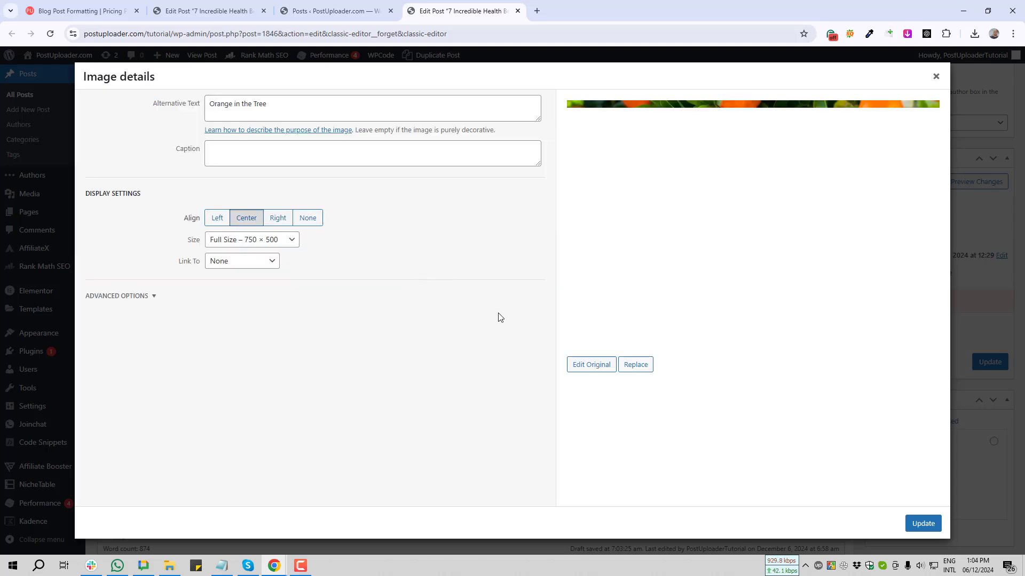
left_click(923, 524)
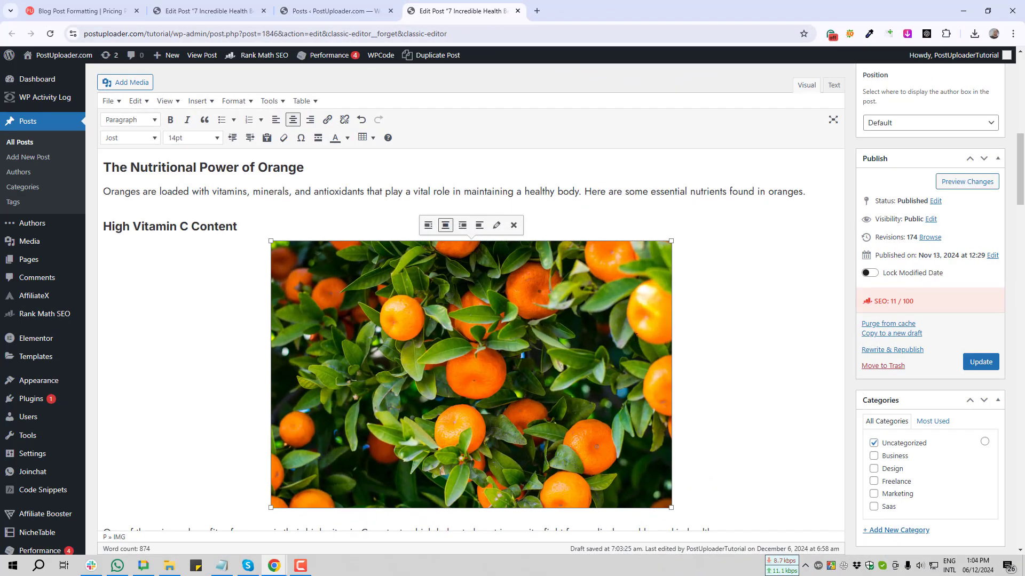
scroll(635, 335, "down", 2)
scroll(633, 337, "up", 1)
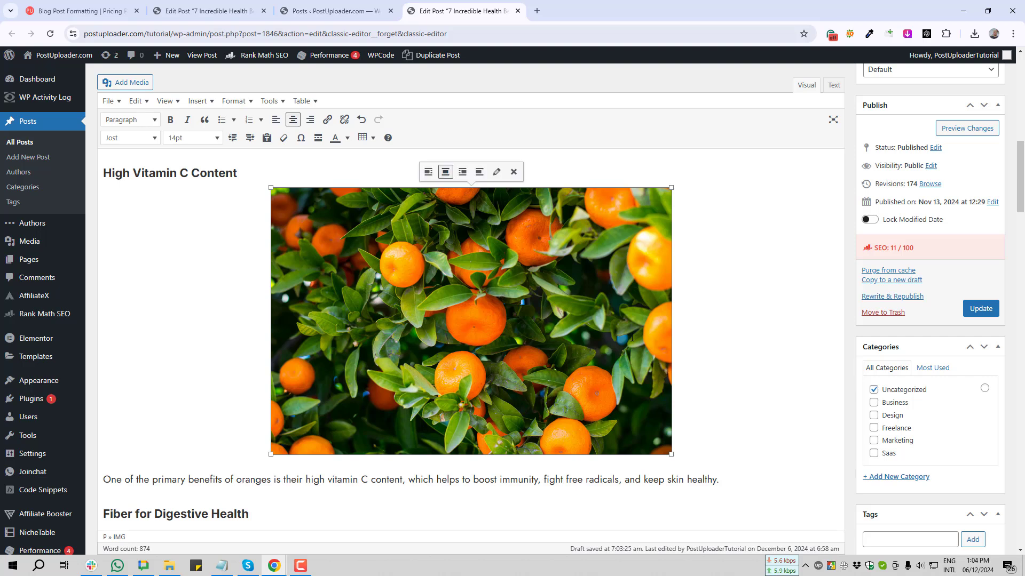